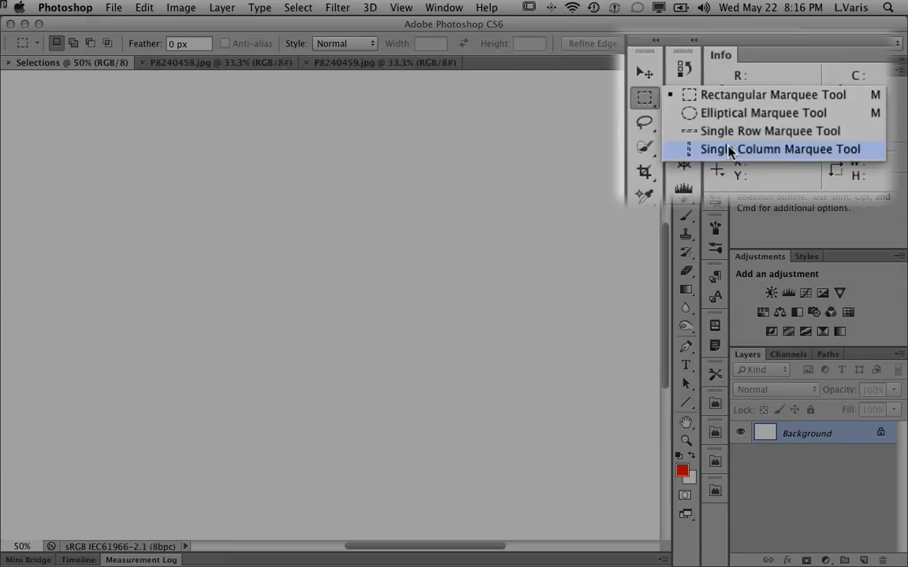
pyautogui.click(645, 124)
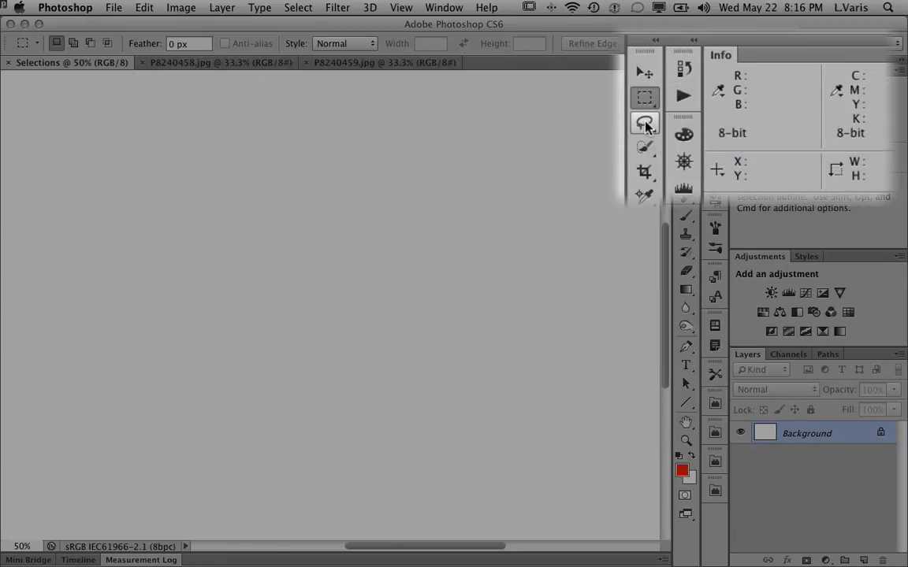
pyautogui.click(645, 124)
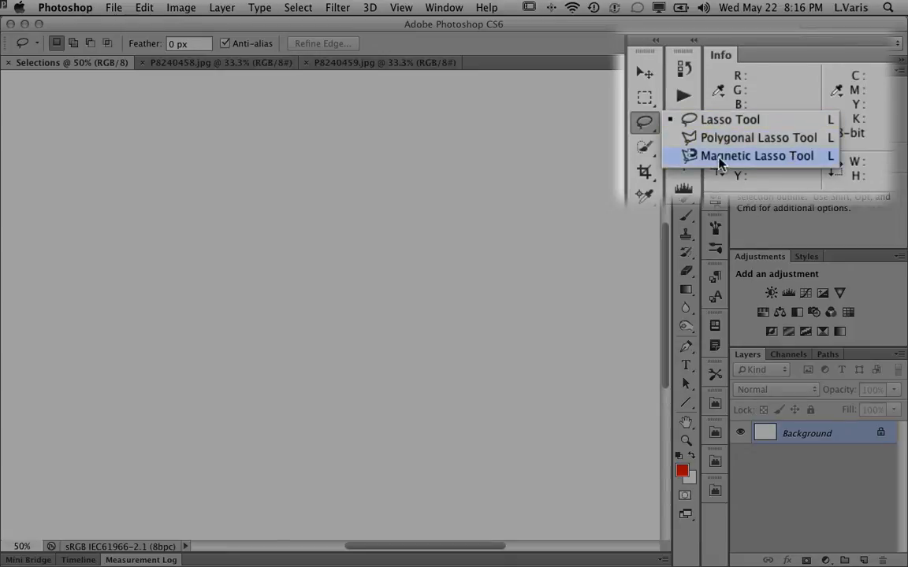
pyautogui.click(643, 149)
pyautogui.click(643, 149)
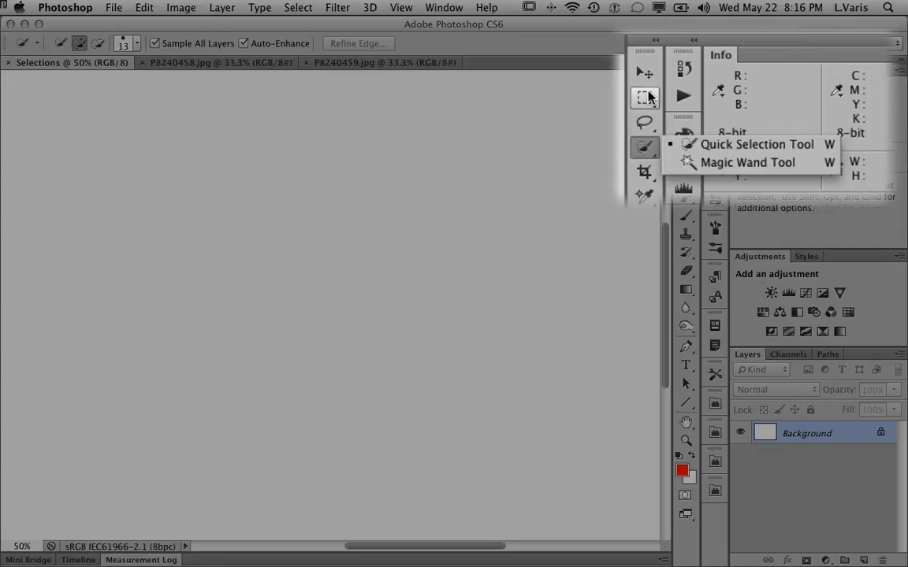
# Draw a rectangular selection about 3.58 by 2.81 in across the canvas with the Rectangular Marquee tool.
pyautogui.click(651, 99)
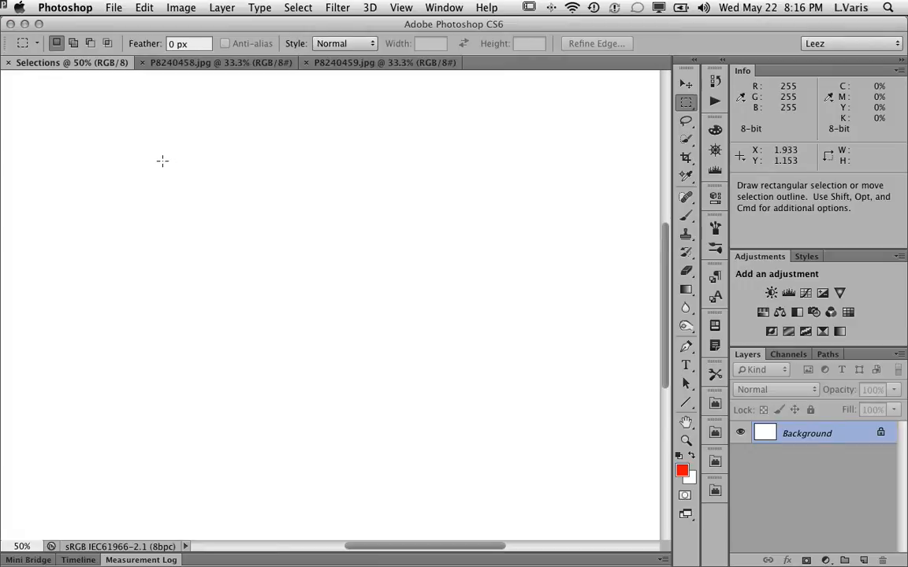
pyautogui.moveTo(156, 144); pyautogui.dragTo(535, 441)
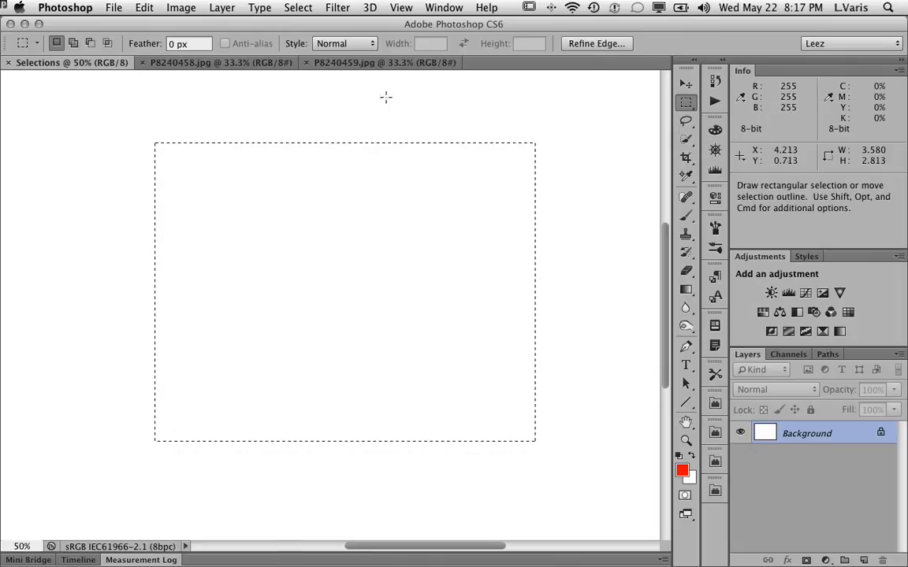
# Invert the selection and then invert it back to the original rectangle.
pyautogui.click(298, 8)
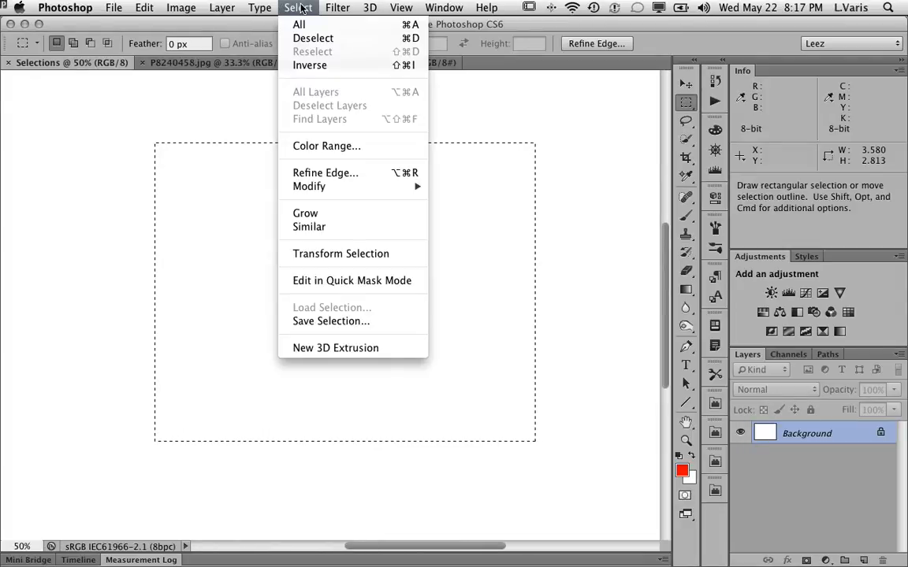
pyautogui.click(308, 66)
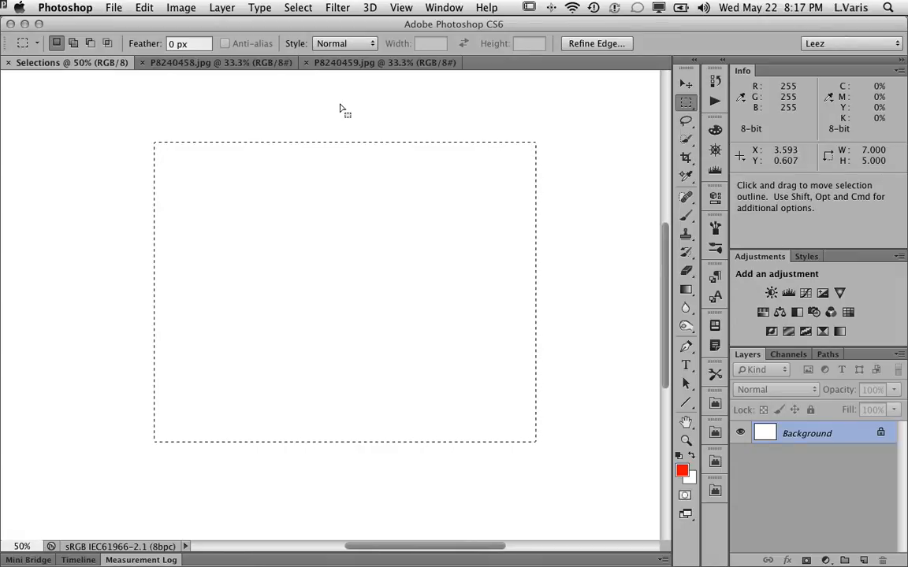
pyautogui.click(296, 8)
pyautogui.click(307, 65)
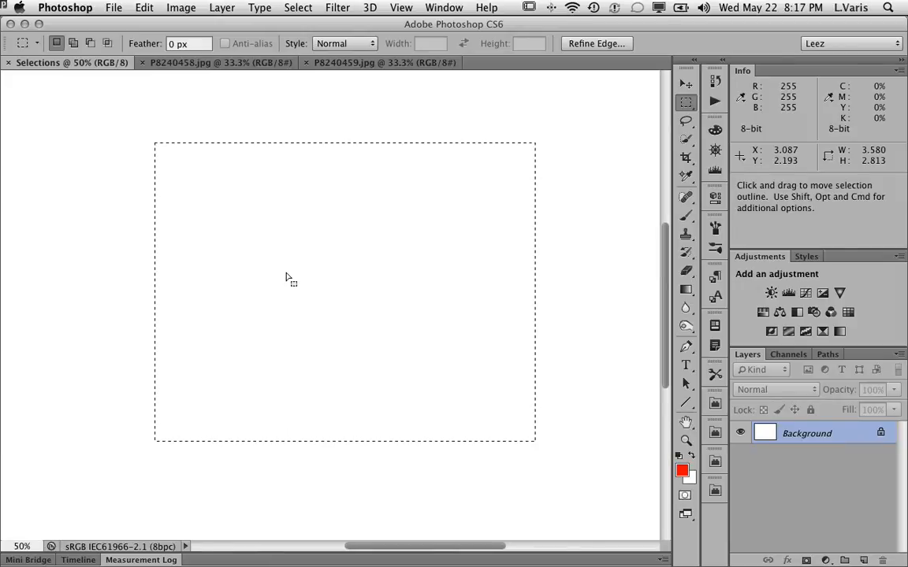
# Subtract a rectangle from the lower-right part of the selection.
pyautogui.press('alt')
pyautogui.press('alt')
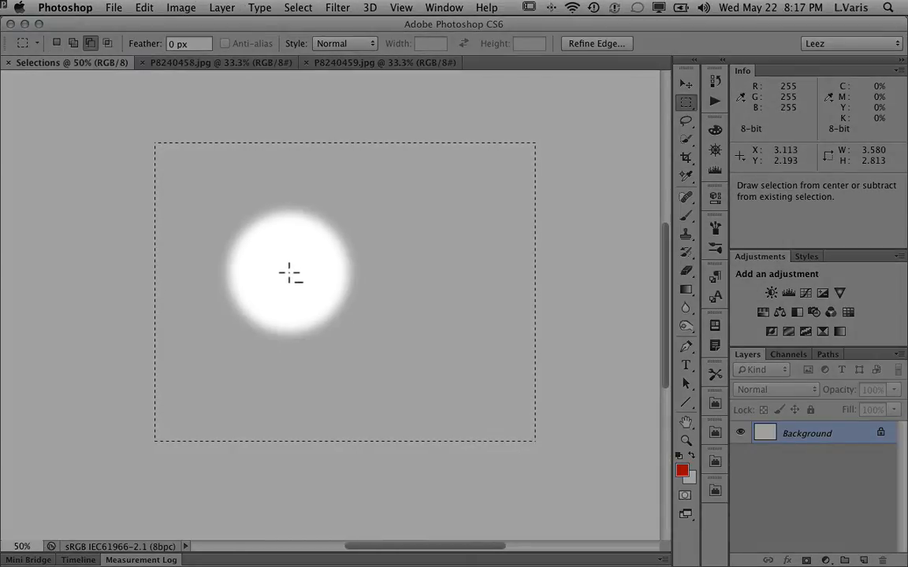
pyautogui.press('alt')
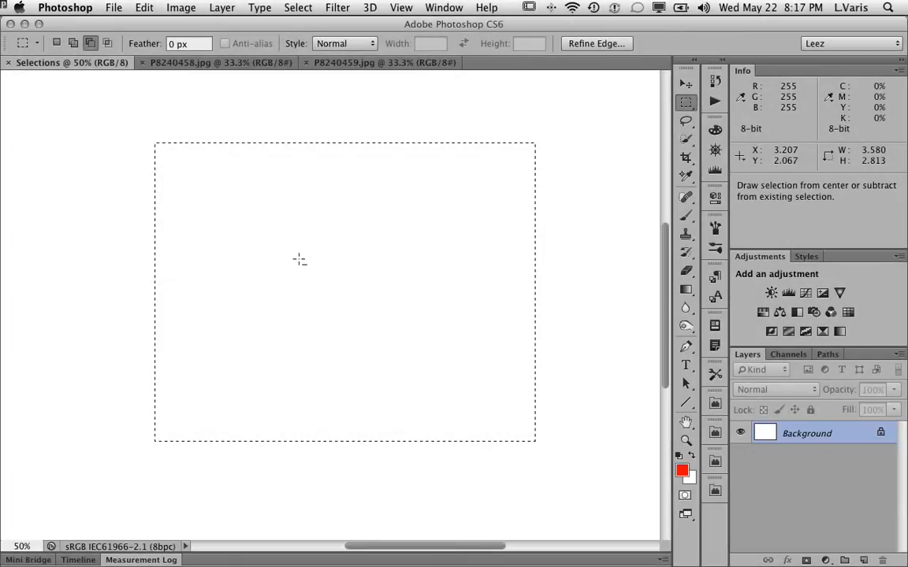
pyautogui.moveTo(300, 261); pyautogui.dragTo(554, 461)
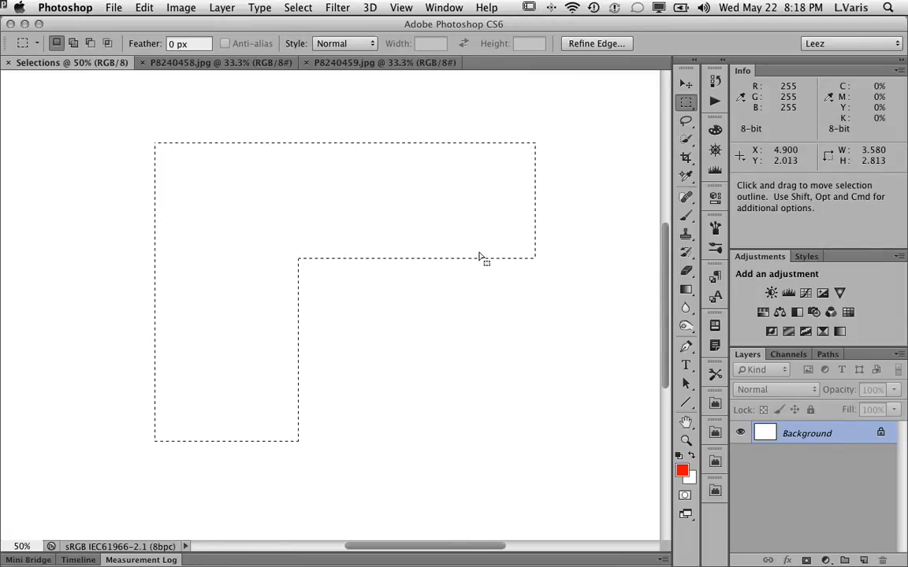
# Add a narrow vertical strip about 0.56 by 1.99 in back along the selection's right edge.
pyautogui.press('shift')
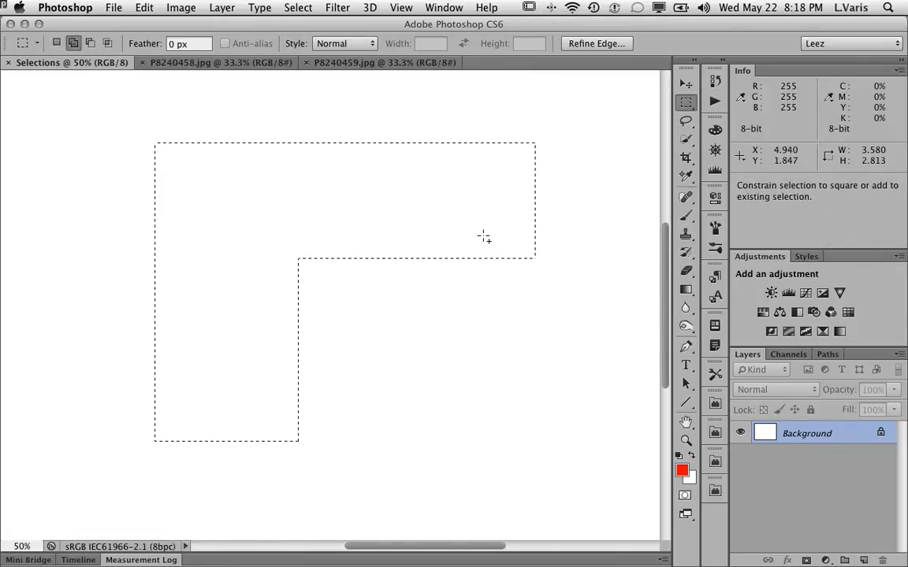
pyautogui.moveTo(476, 236); pyautogui.dragTo(538, 452)
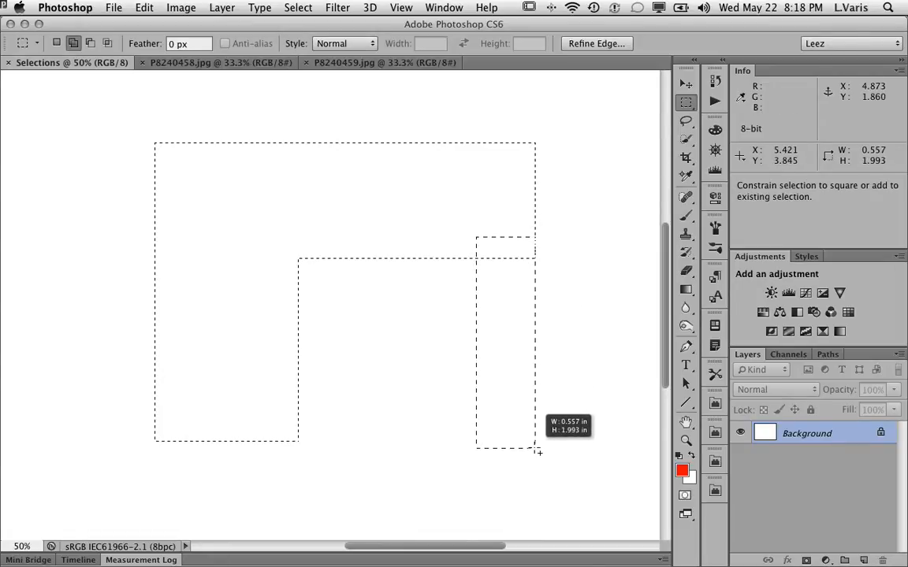
pyautogui.moveTo(538, 451); pyautogui.dragTo(537, 450)
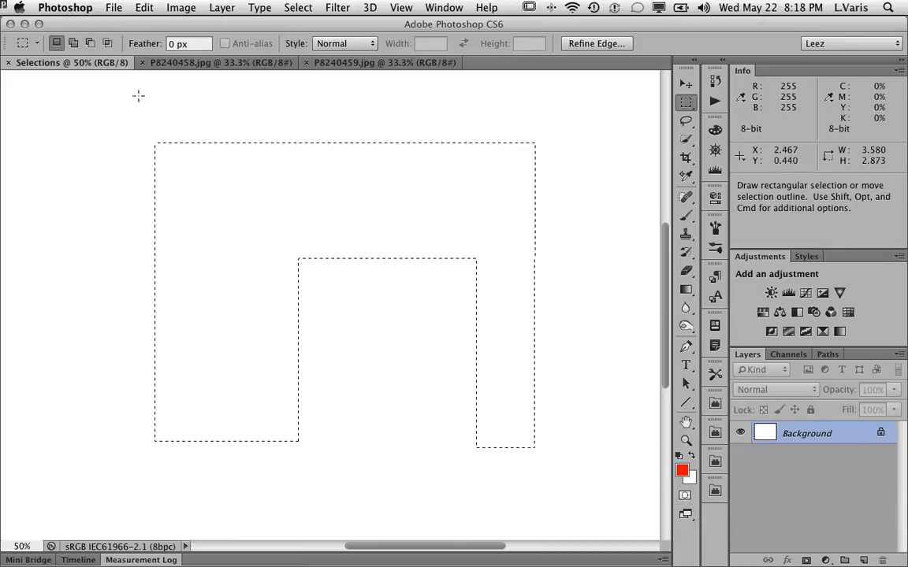
# Switch to Quick Mask mode and show the Channels panel.
pyautogui.click(686, 496)
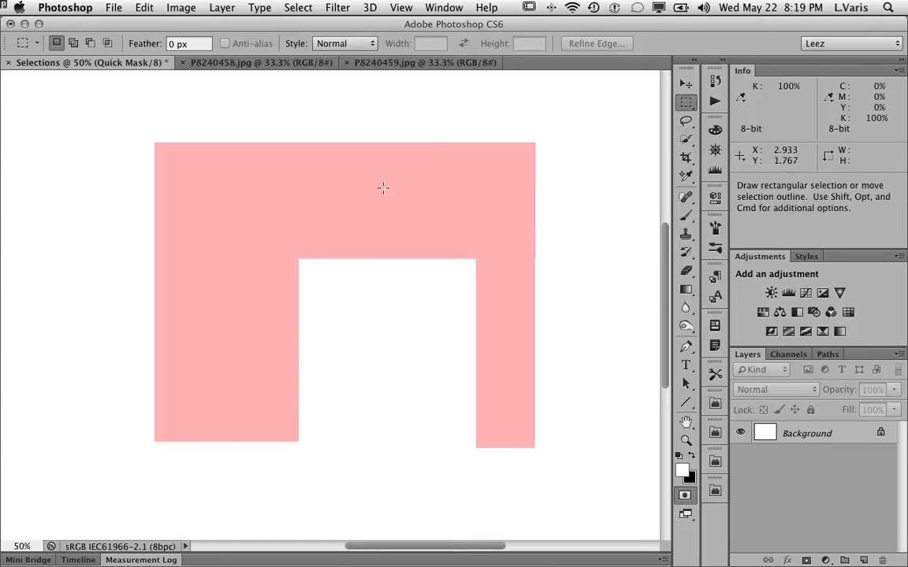
pyautogui.click(791, 356)
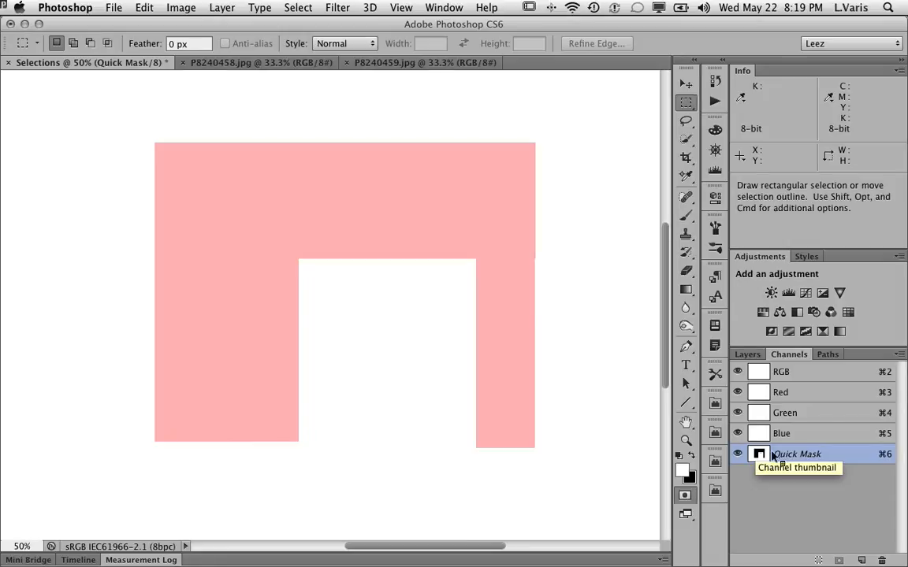
# Set the Quick Mask Options so color indicates Masked Areas with 60% opacity.
pyautogui.click(898, 357)
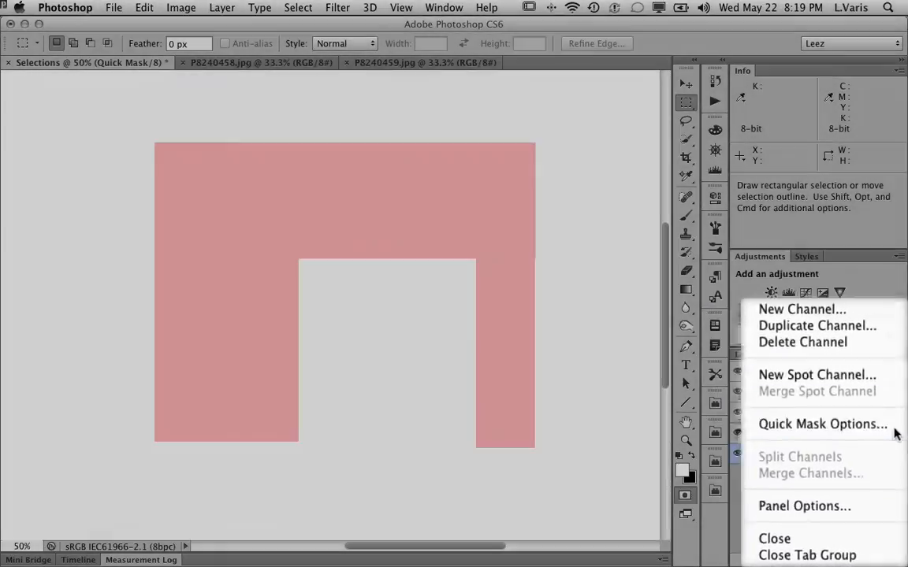
pyautogui.click(895, 433)
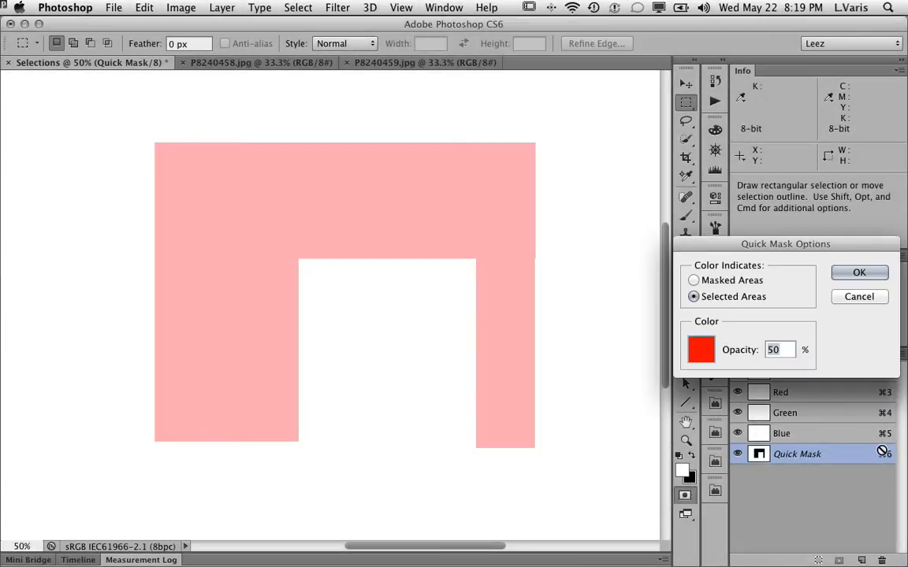
pyautogui.moveTo(770, 259); pyautogui.dragTo(699, 229)
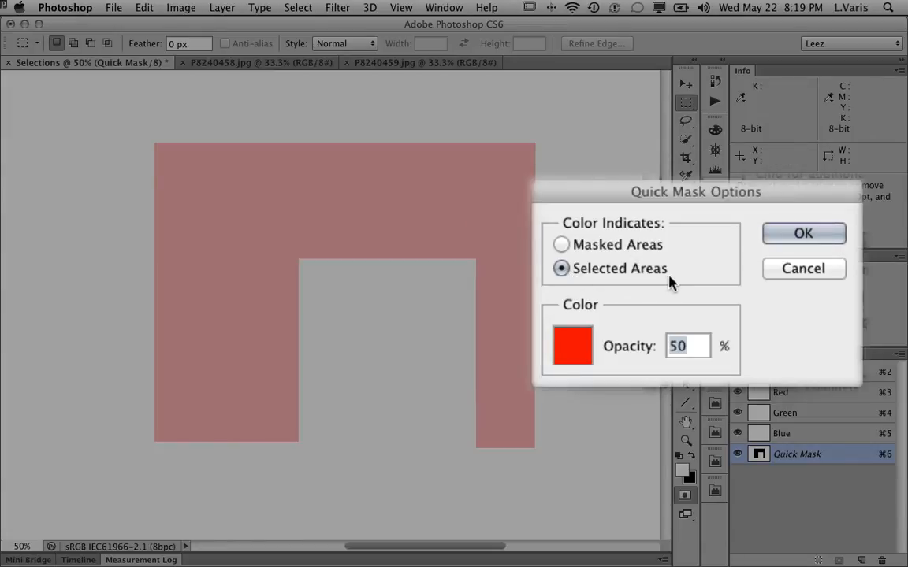
pyautogui.click(561, 246)
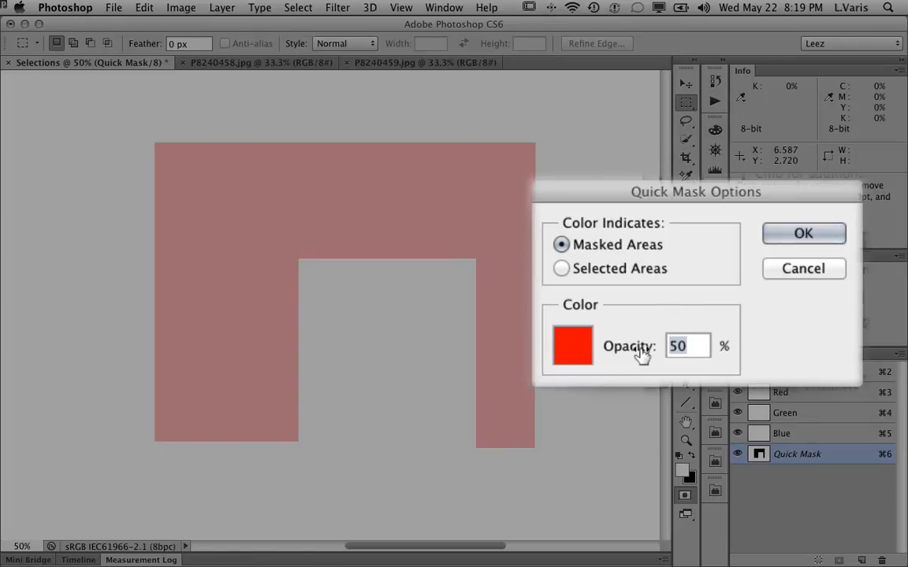
pyautogui.write('50')
pyautogui.press('BackSpace')
pyautogui.write('60')
pyautogui.press('BackSpace')
pyautogui.press('BackSpace')
pyautogui.press('BackSpace')
pyautogui.write('60')
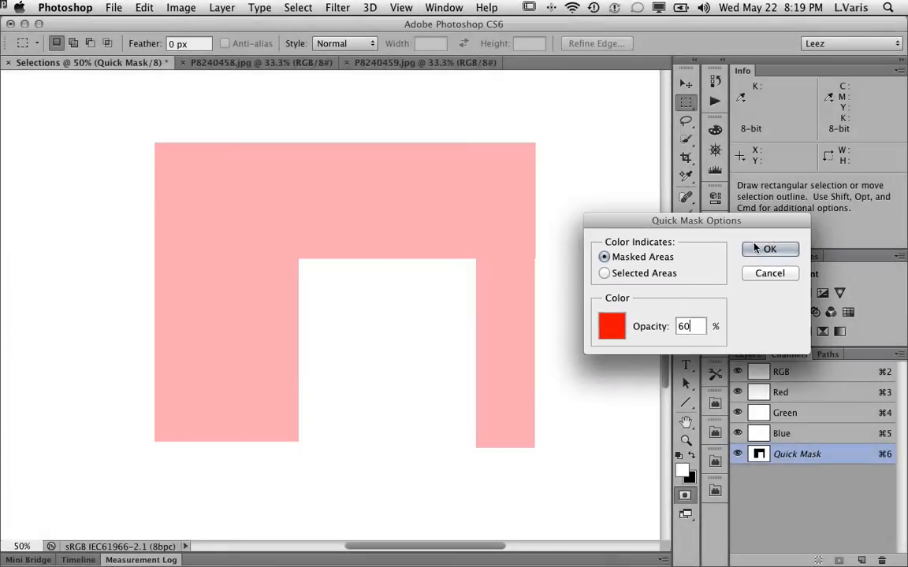
pyautogui.click(696, 244)
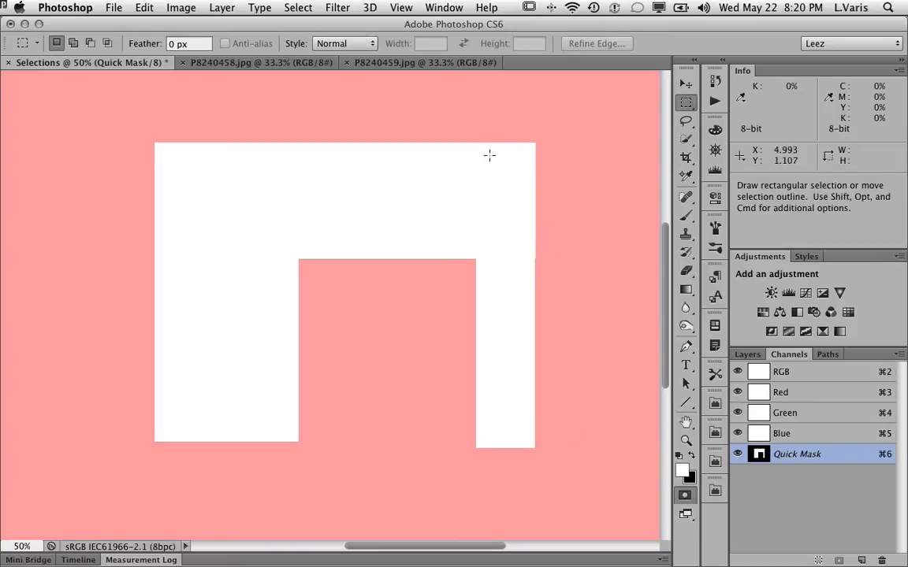
# Paint a black stroke with a 125 px brush across the mask's upper-left corner.
pyautogui.click(686, 216)
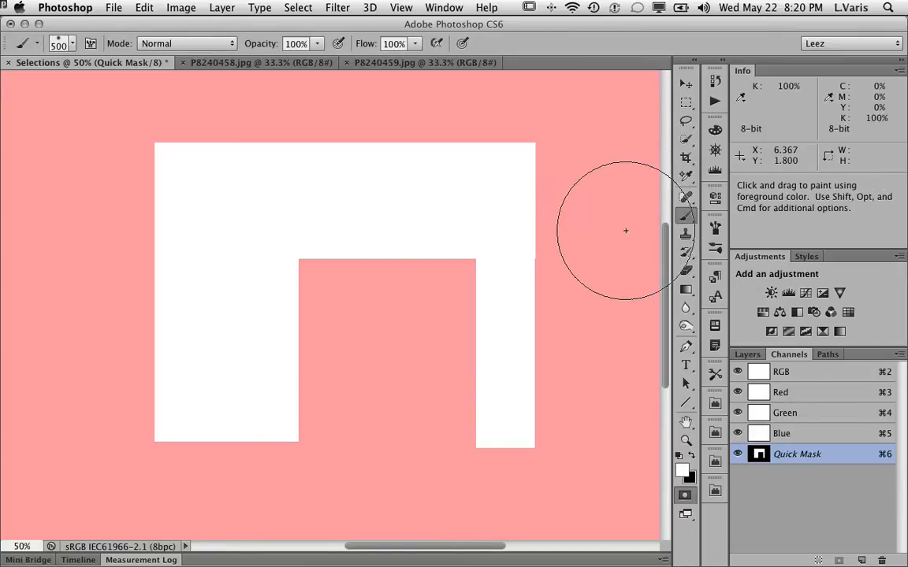
pyautogui.press('[')
pyautogui.press('[')
pyautogui.press('[')
pyautogui.press('[')
pyautogui.press('x')
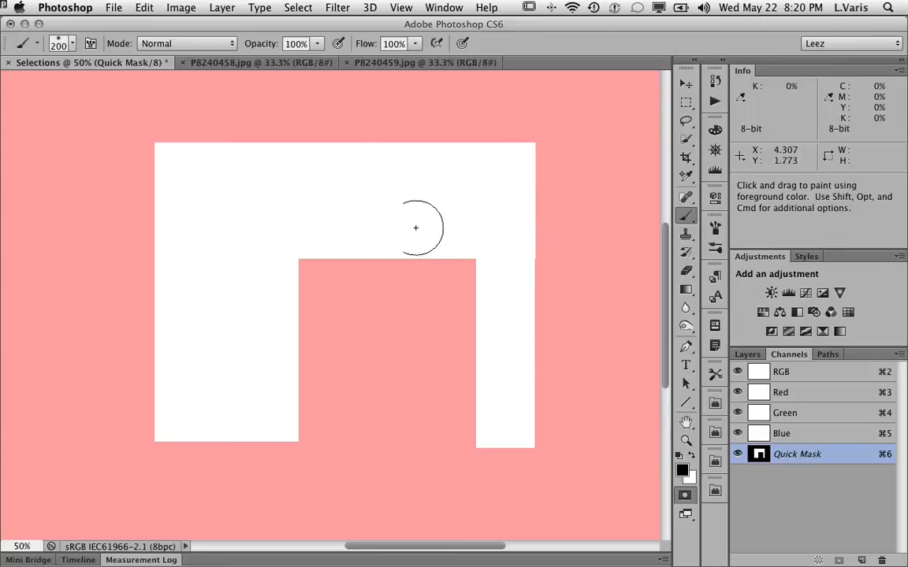
pyautogui.press('[')
pyautogui.press('[')
pyautogui.press('[')
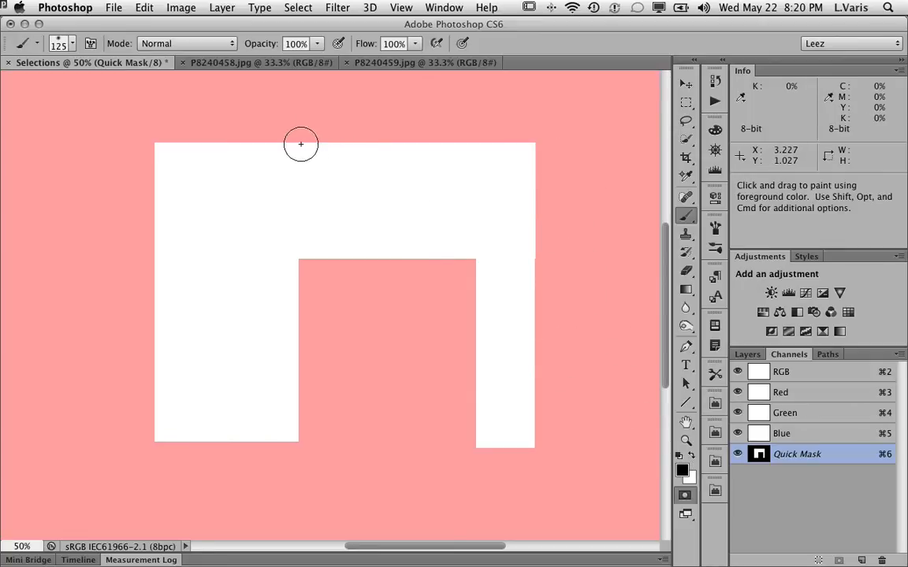
pyautogui.moveTo(300, 125)
pyautogui.mouseDown()
pyautogui.moveTo(290, 146)
pyautogui.moveTo(230, 191)
pyautogui.moveTo(136, 229)
pyautogui.moveTo(193, 210)
pyautogui.moveTo(273, 164)
pyautogui.moveTo(304, 131)
pyautogui.moveTo(239, 187)
pyautogui.moveTo(128, 245)
pyautogui.mouseUp()
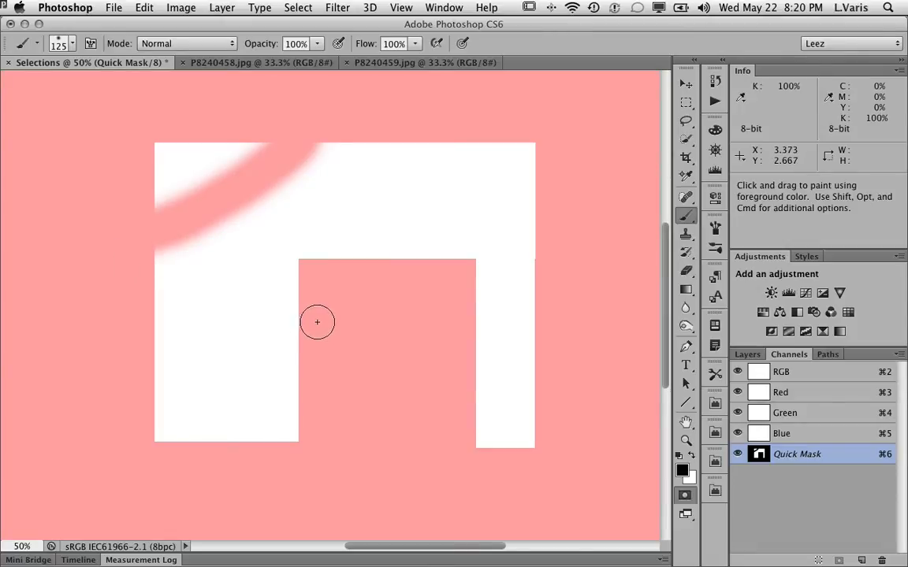
# Paint a white stroke horizontally across the middle gap of the mask.
pyautogui.press('x')
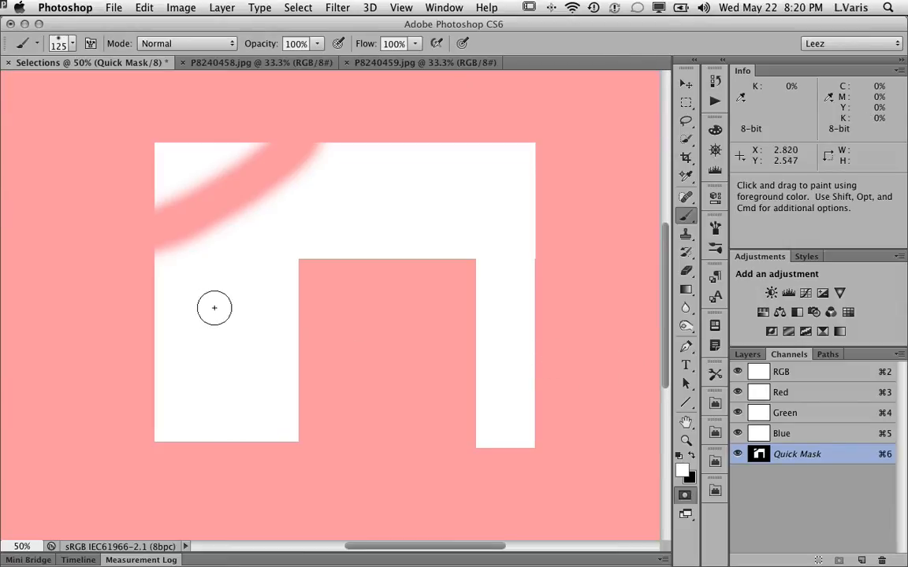
pyautogui.moveTo(271, 346); pyautogui.dragTo(492, 344)
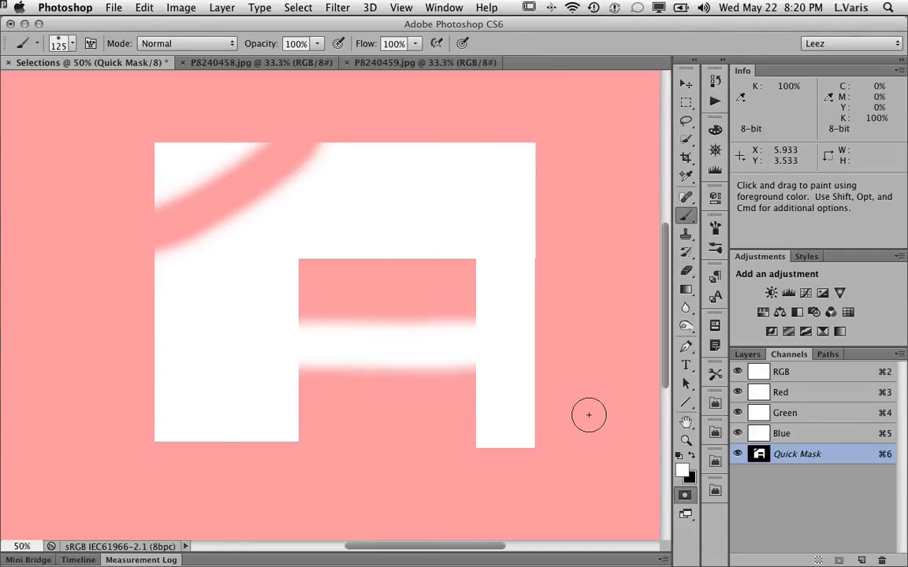
# Exit Quick Mask mode to turn the painted mask back into a selection.
pyautogui.click(684, 497)
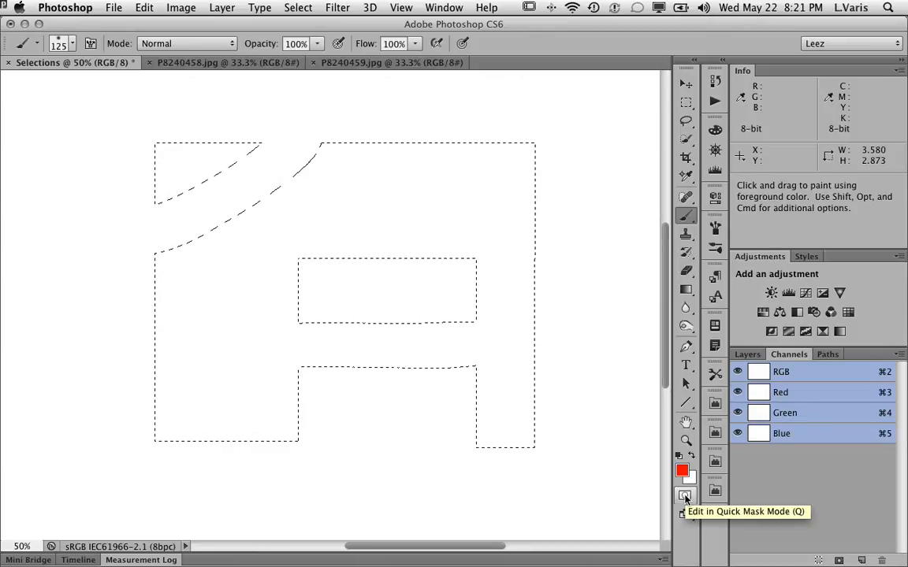
pyautogui.click(685, 496)
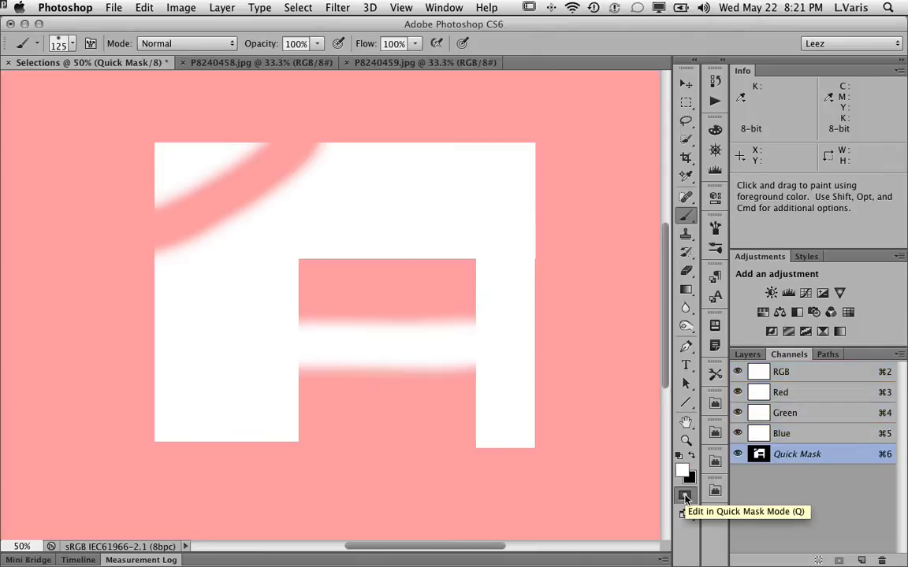
pyautogui.click(684, 496)
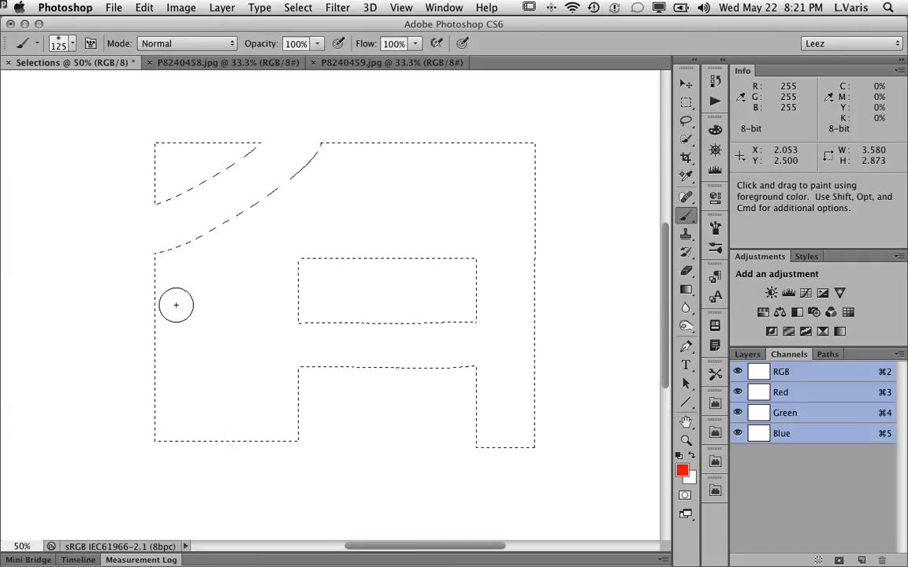
pyautogui.press('q')
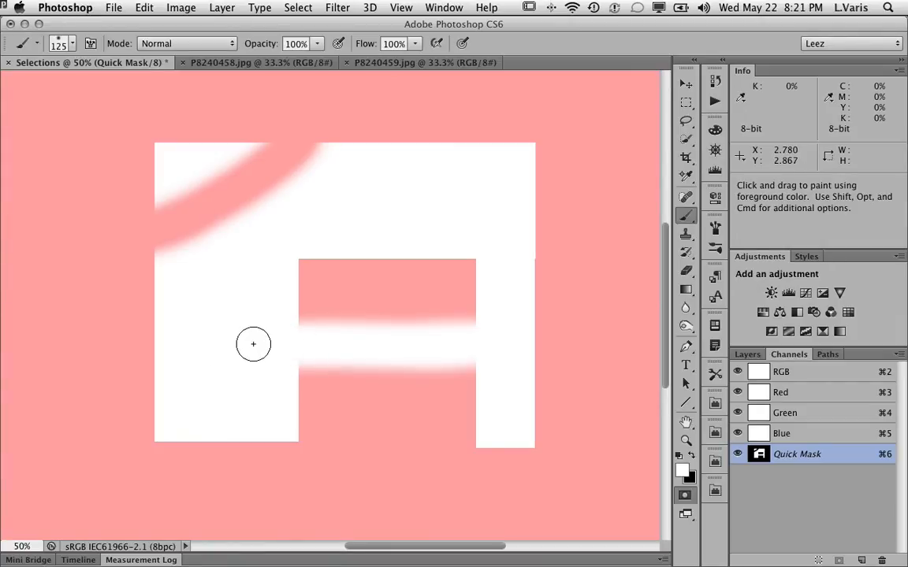
pyautogui.press('q')
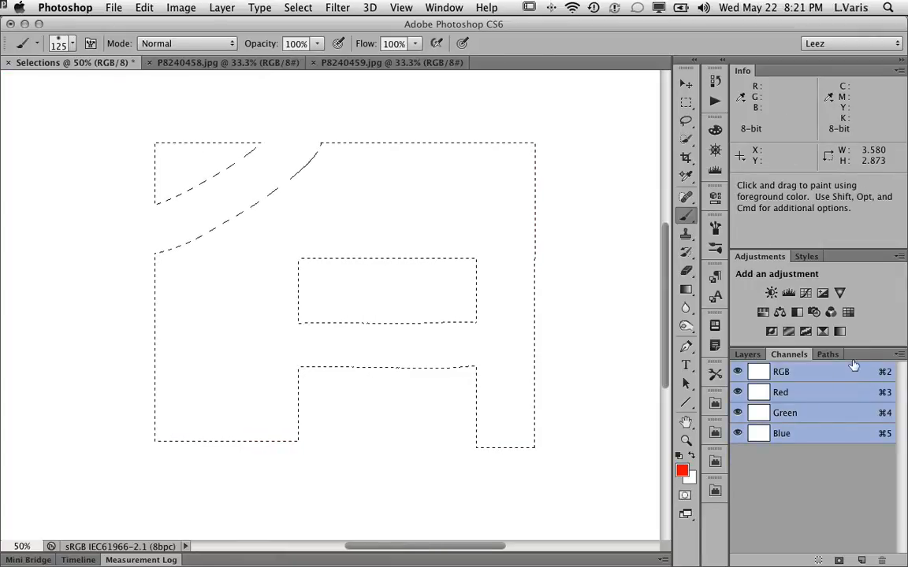
# Set the foreground color to cyan 00d8ff.
pyautogui.click(746, 356)
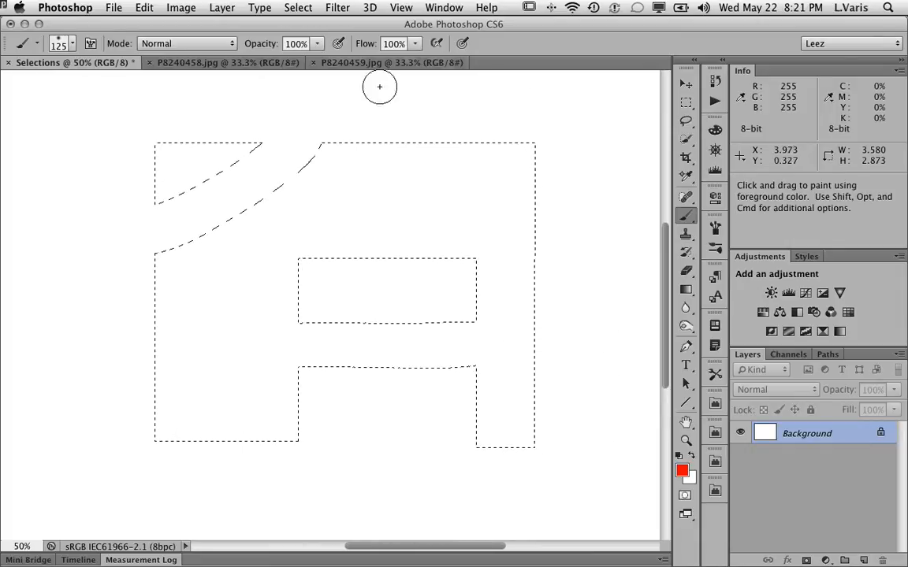
pyautogui.click(681, 470)
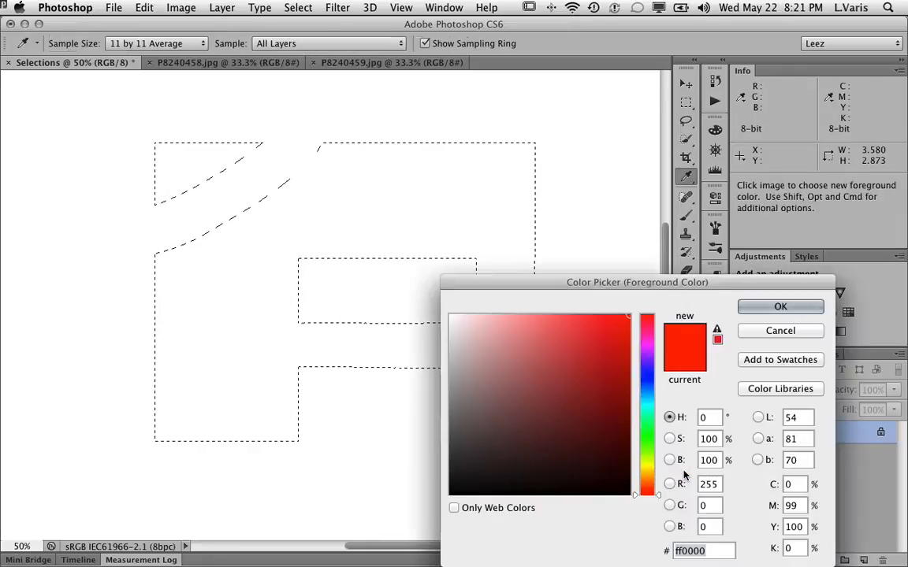
pyautogui.click(646, 400)
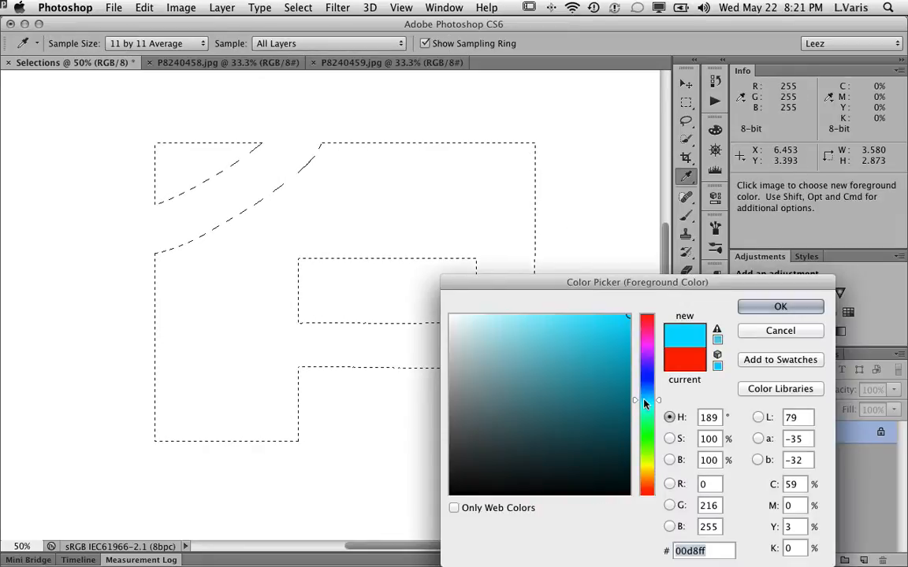
pyautogui.click(754, 307)
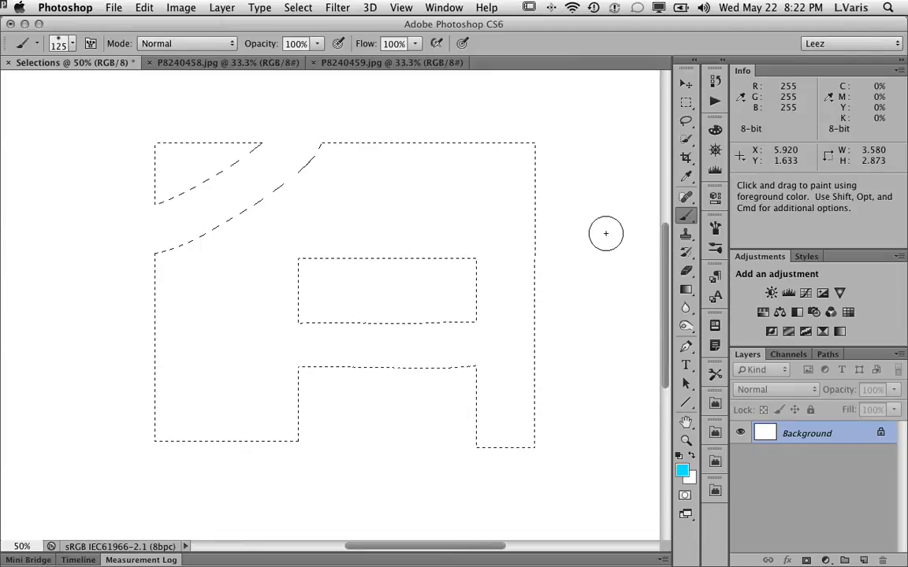
# Paint cyan strokes with a 175 px brush across the selected letter shape.
pyautogui.press('[')
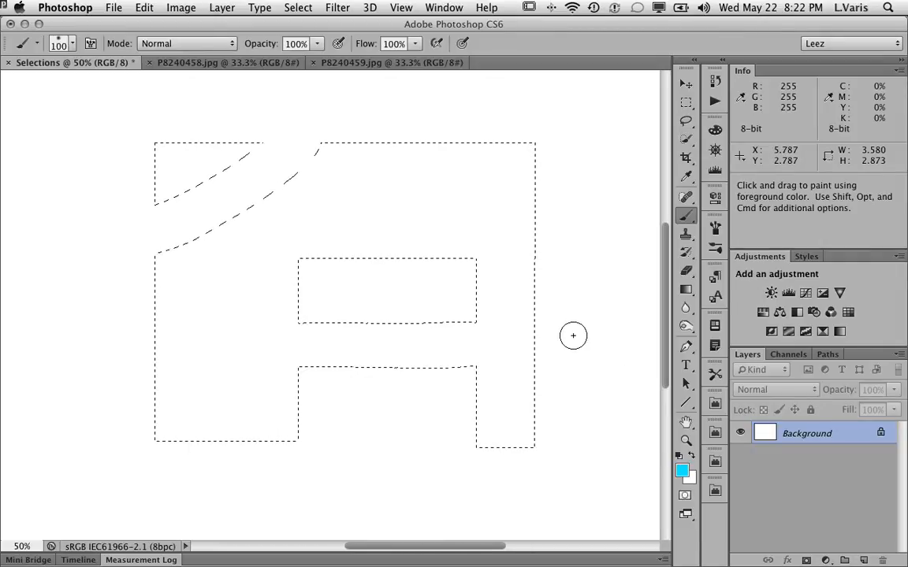
pyautogui.press(']')
pyautogui.press(']')
pyautogui.press(']')
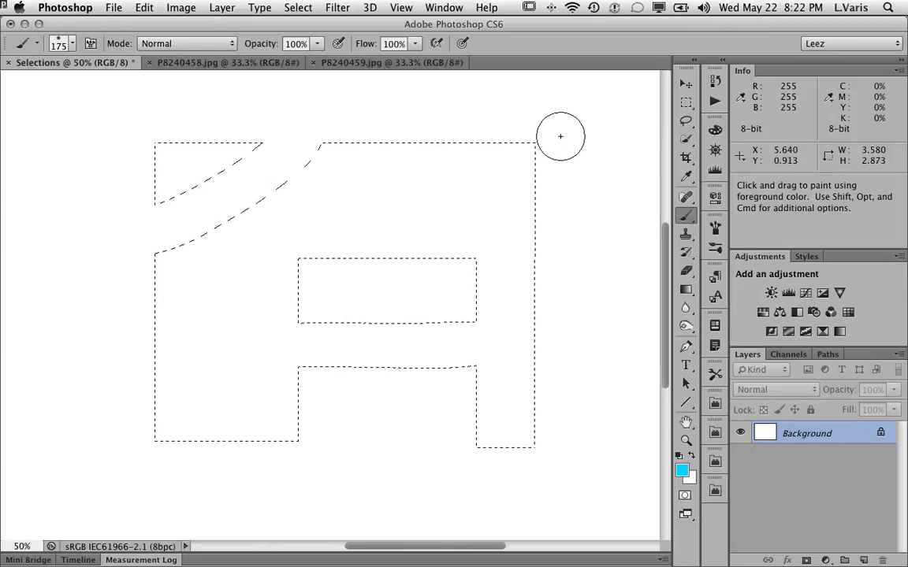
pyautogui.moveTo(557, 131); pyautogui.dragTo(538, 143)
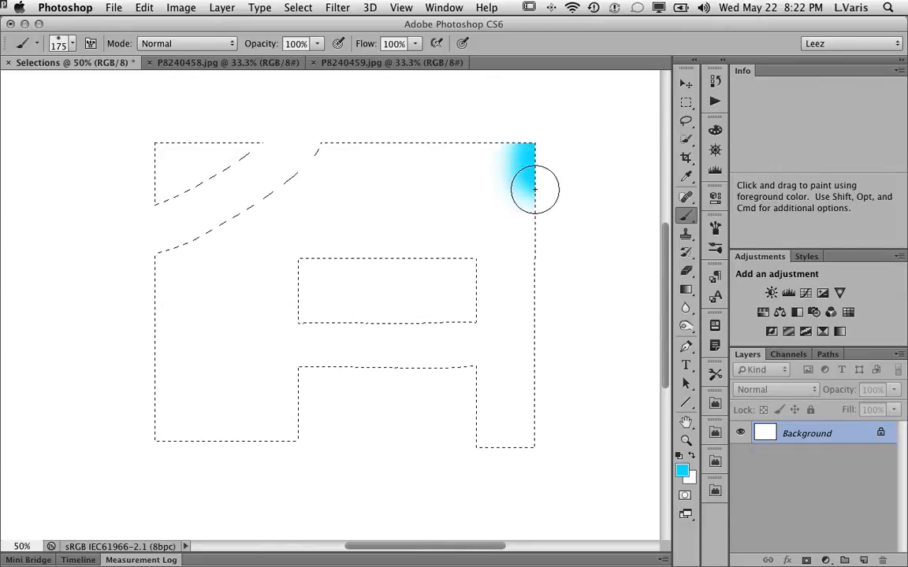
pyautogui.moveTo(537, 251)
pyautogui.mouseDown()
pyautogui.moveTo(549, 355)
pyautogui.moveTo(545, 471)
pyautogui.moveTo(489, 474)
pyautogui.moveTo(454, 444)
pyautogui.mouseUp()
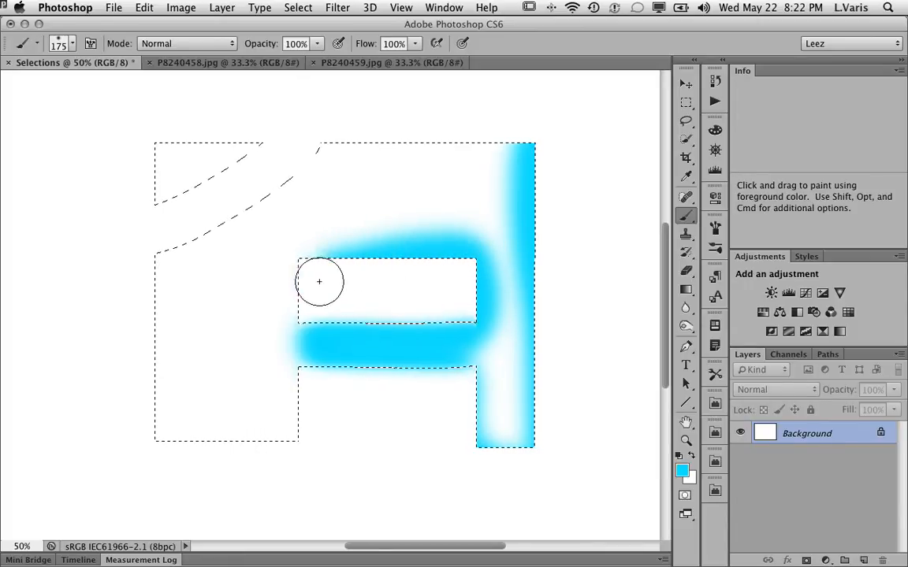
pyautogui.moveTo(152, 407)
pyautogui.mouseDown()
pyautogui.moveTo(182, 454)
pyautogui.moveTo(357, 446)
pyautogui.moveTo(303, 403)
pyautogui.moveTo(300, 372)
pyautogui.moveTo(286, 483)
pyautogui.moveTo(103, 471)
pyautogui.moveTo(109, 370)
pyautogui.moveTo(157, 301)
pyautogui.mouseUp()
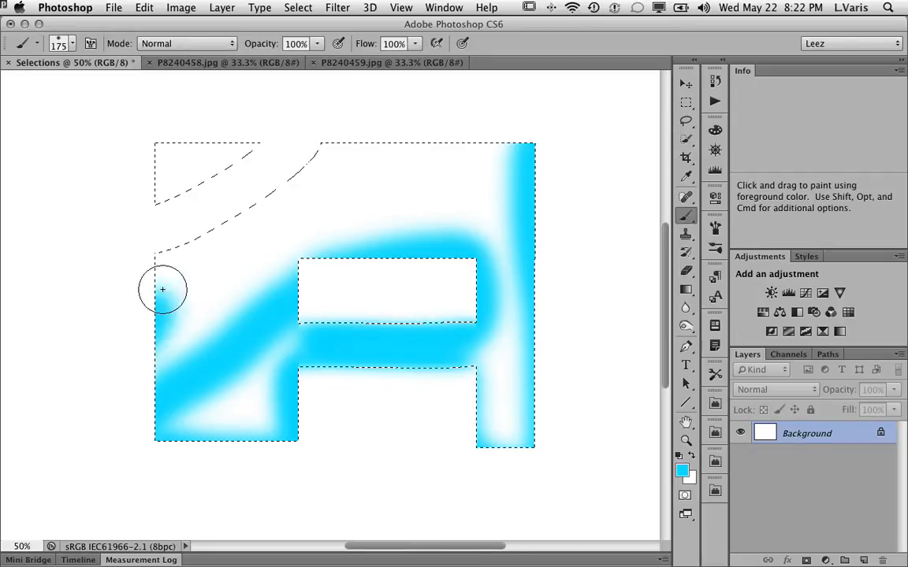
pyautogui.moveTo(326, 155)
pyautogui.mouseDown()
pyautogui.moveTo(307, 129)
pyautogui.moveTo(173, 120)
pyautogui.moveTo(135, 142)
pyautogui.moveTo(120, 184)
pyautogui.moveTo(156, 214)
pyautogui.mouseUp()
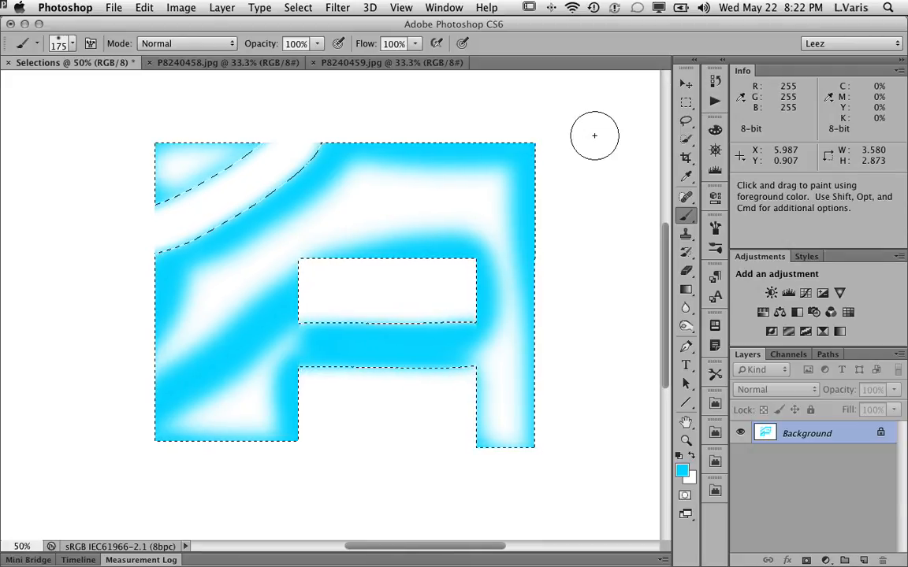
# Deselect and hide the selection edges to inspect the painted letter shape.
pyautogui.press('super')
pyautogui.press('super+d')
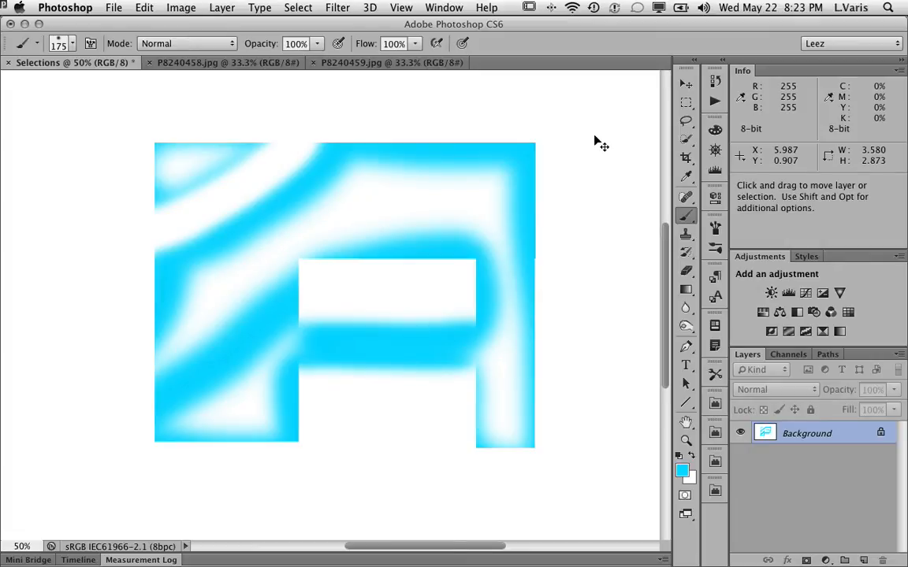
pyautogui.press('super+h')
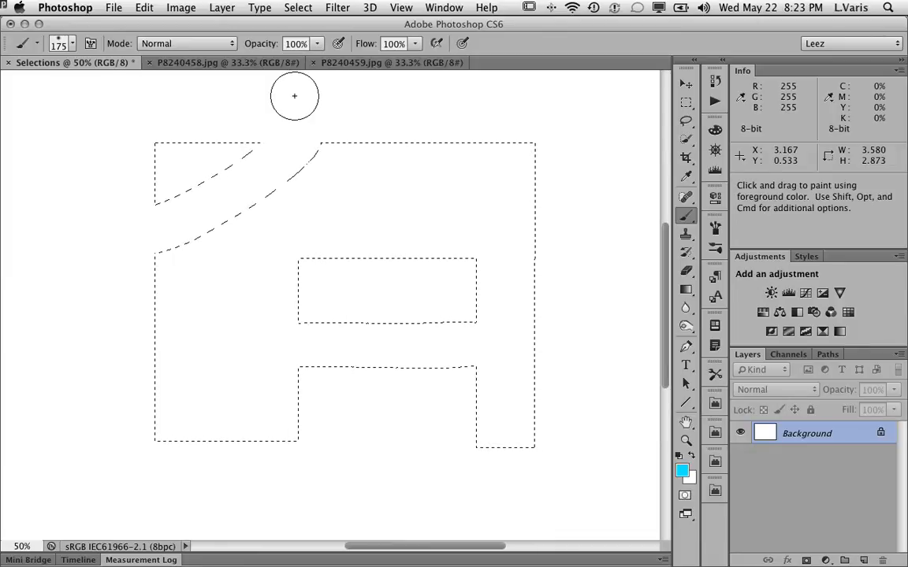
# Save the current selection as a new channel named mask.
pyautogui.click(298, 8)
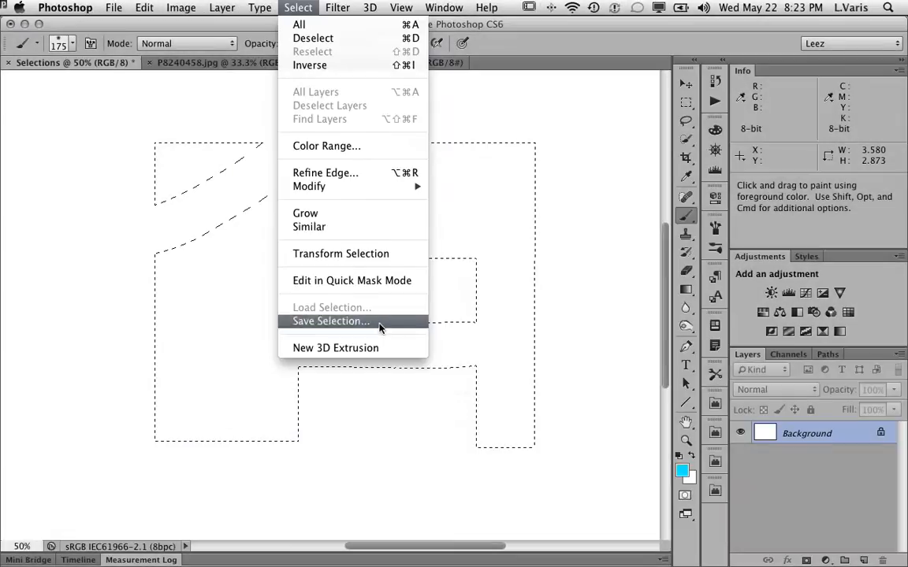
pyautogui.click(347, 379)
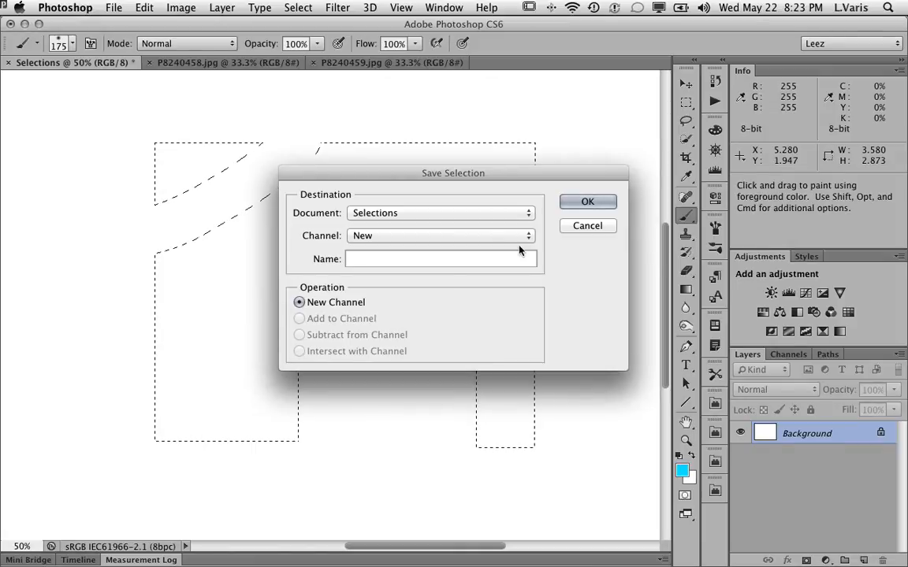
pyautogui.write('mask')
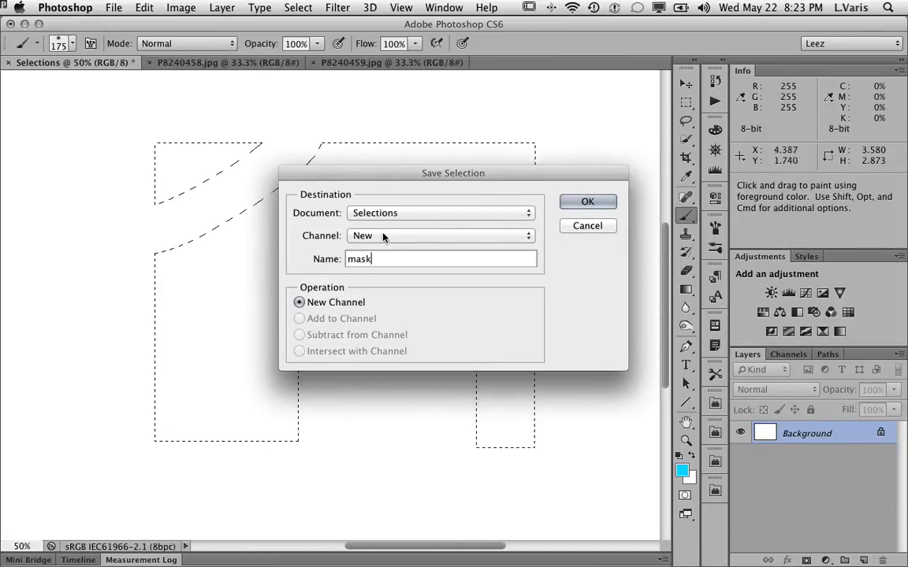
pyautogui.click(529, 235)
pyautogui.click(584, 256)
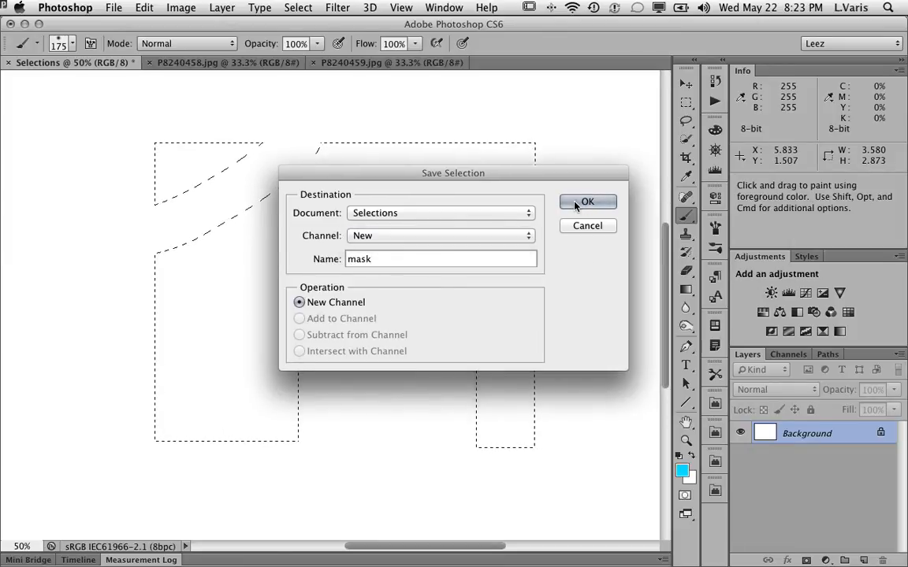
pyautogui.click(582, 203)
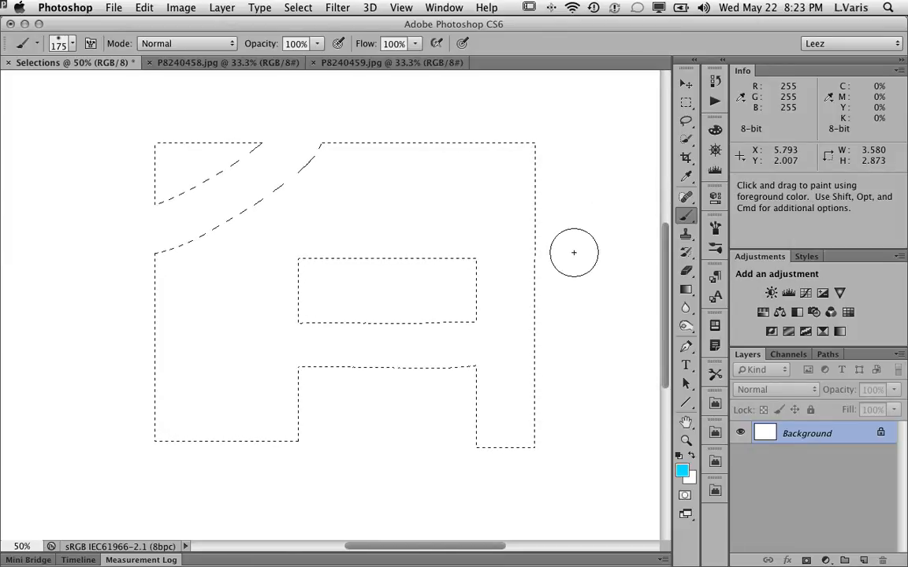
# View the saved mask channel on its own, then return to the RGB composite channels.
pyautogui.click(788, 354)
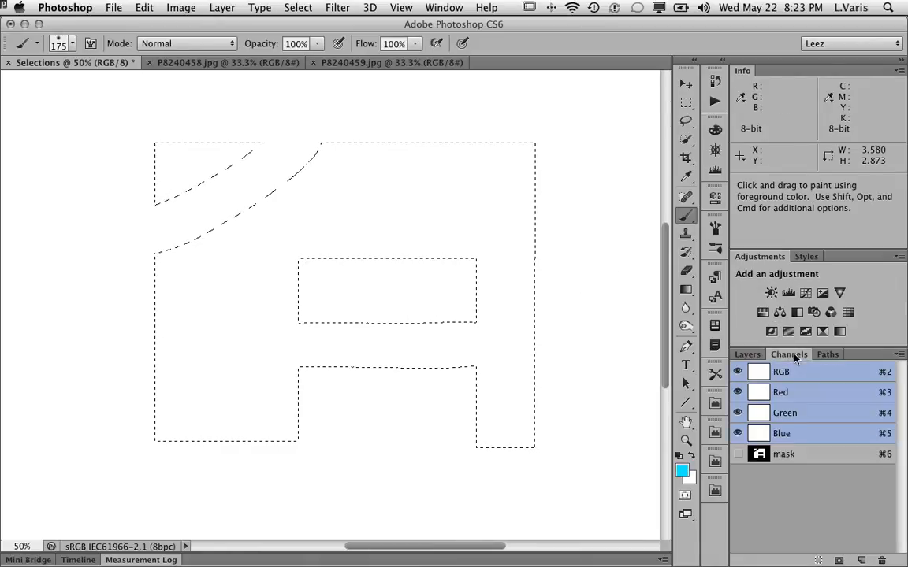
pyautogui.click(758, 455)
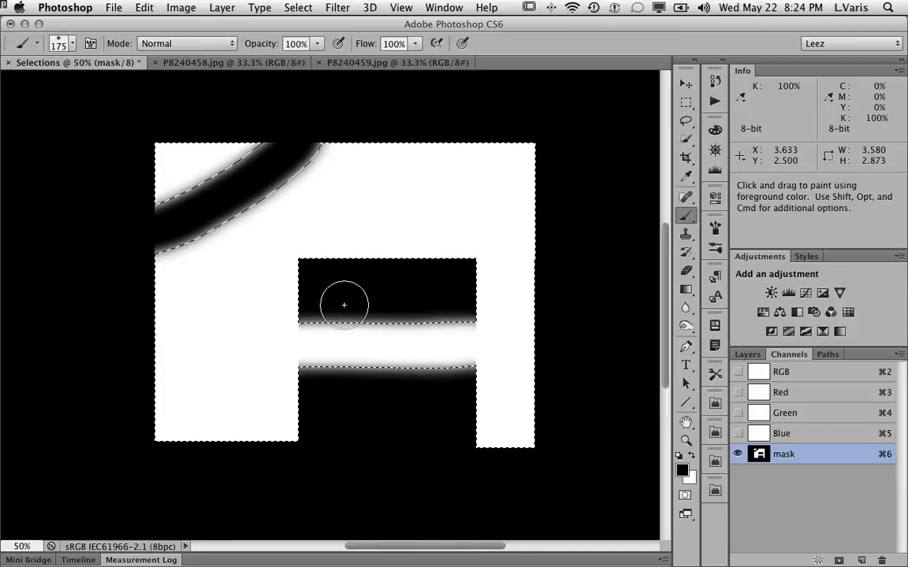
pyautogui.press('super')
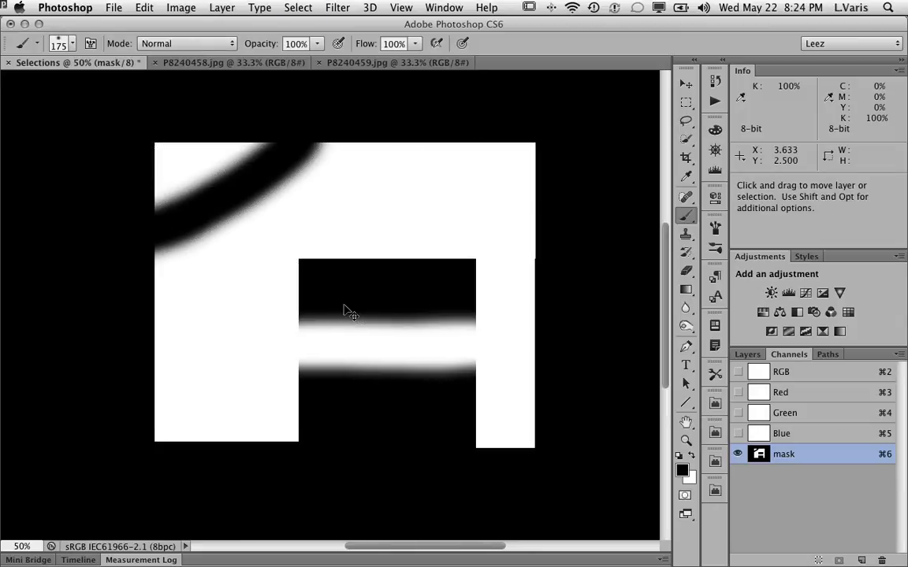
pyautogui.click(804, 373)
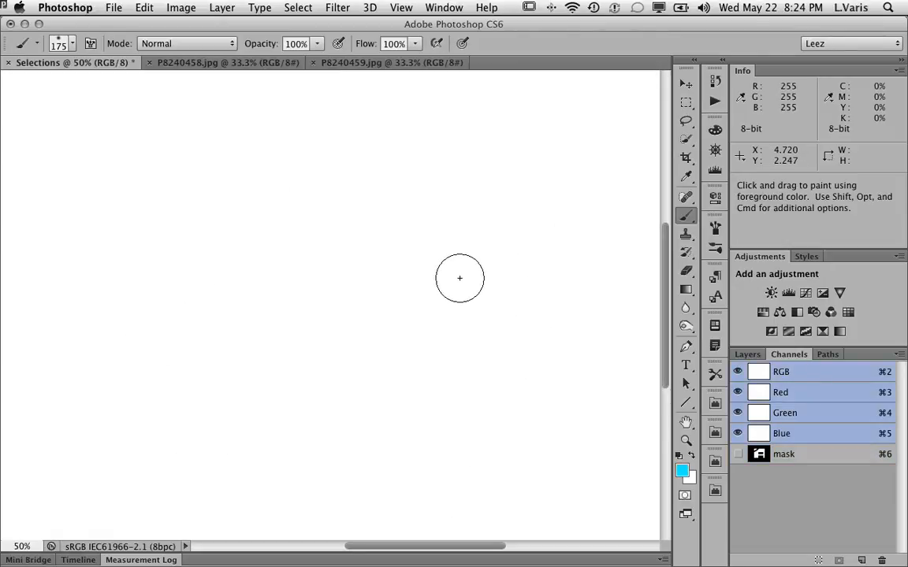
# Paint a test stroke across the canvas and undo it.
pyautogui.moveTo(528, 284)
pyautogui.mouseDown()
pyautogui.moveTo(175, 338)
pyautogui.moveTo(304, 443)
pyautogui.moveTo(410, 149)
pyautogui.moveTo(483, 325)
pyautogui.moveTo(545, 395)
pyautogui.mouseUp()
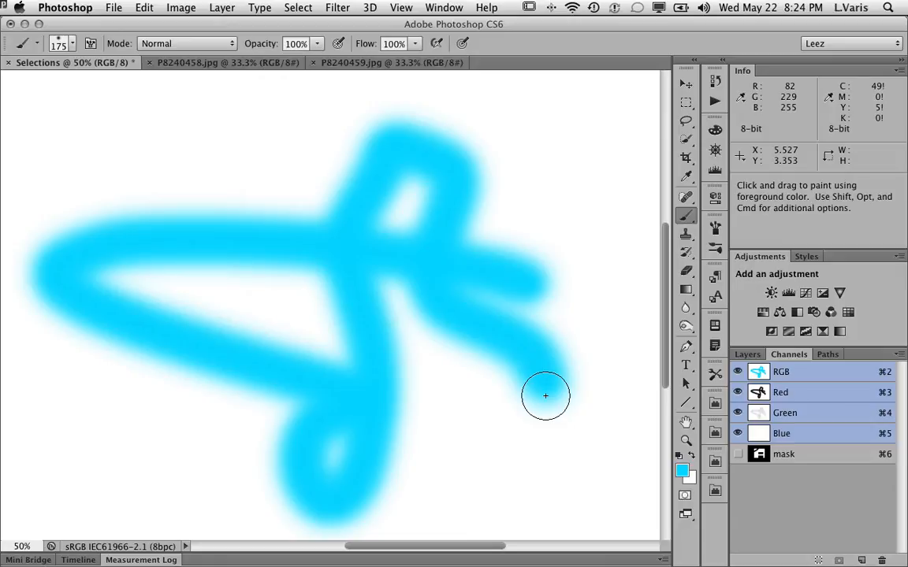
pyautogui.press('super+z')
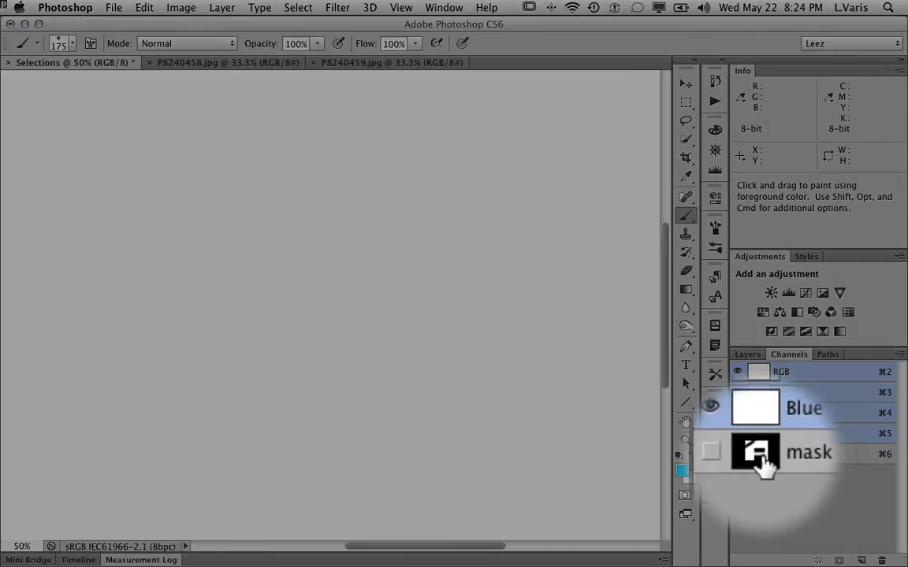
# Load the mask channel as a selection and switch back to the RGB composite channels.
pyautogui.keyDown('super'); pyautogui.click(758, 457); pyautogui.keyUp('super')
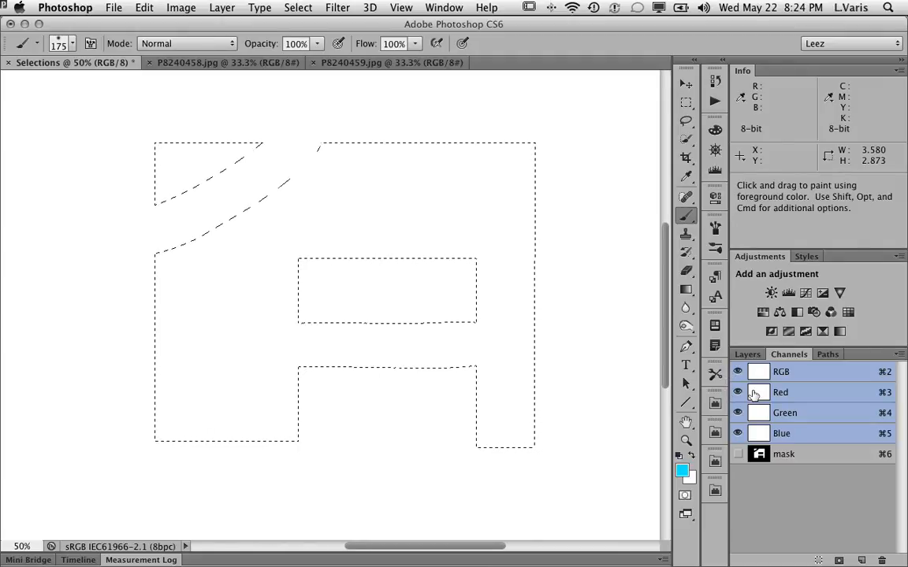
pyautogui.press('super+d')
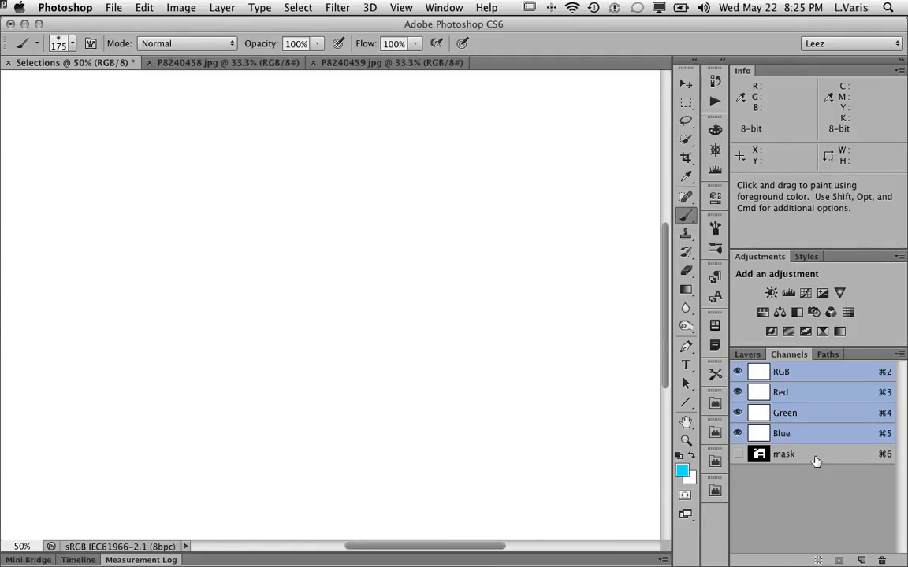
pyautogui.click(816, 461)
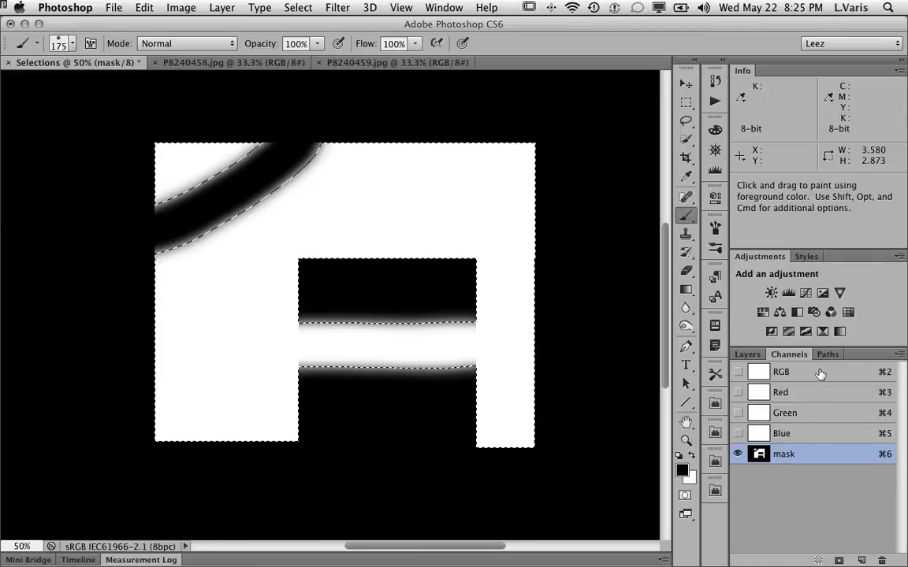
pyautogui.click(821, 373)
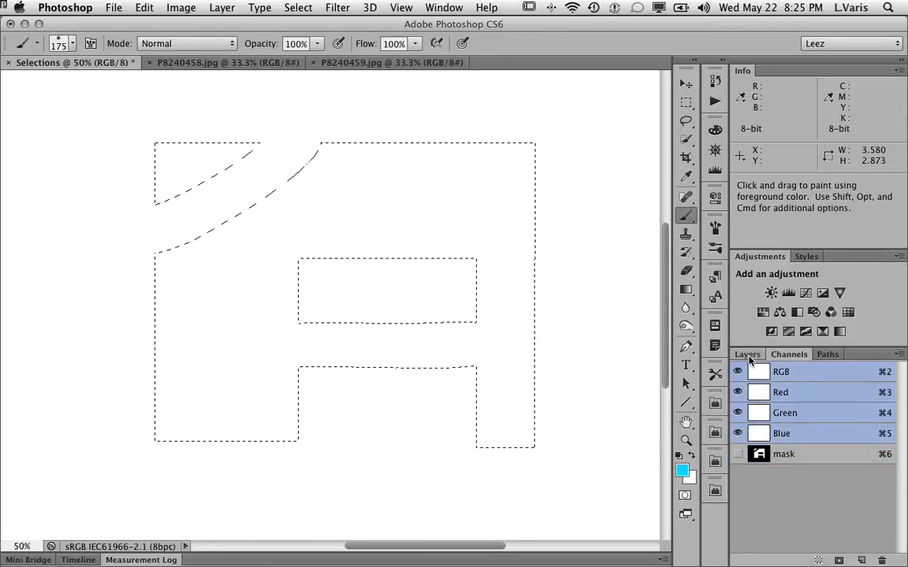
# Preview the loaded selection in Quick Mask mode and leave Quick Mask mode.
pyautogui.click(747, 355)
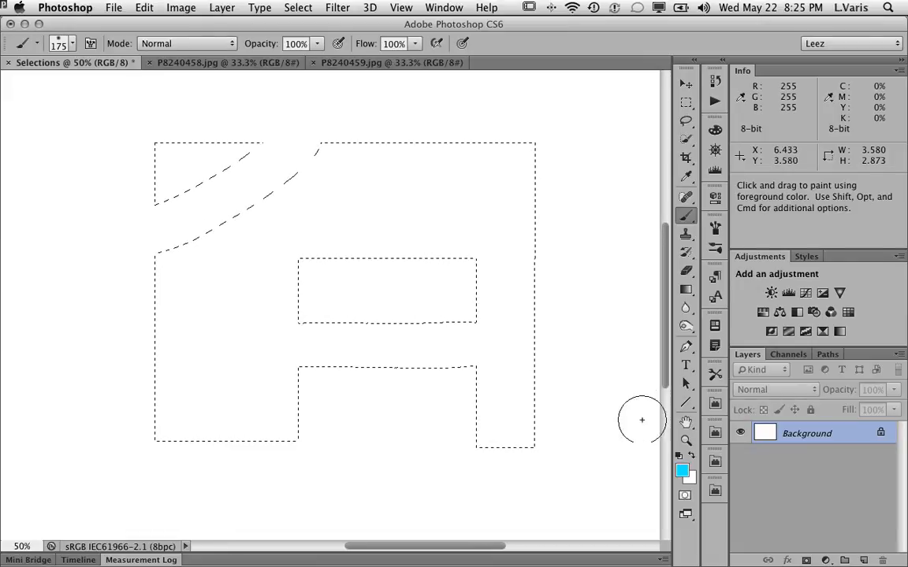
pyautogui.click(685, 496)
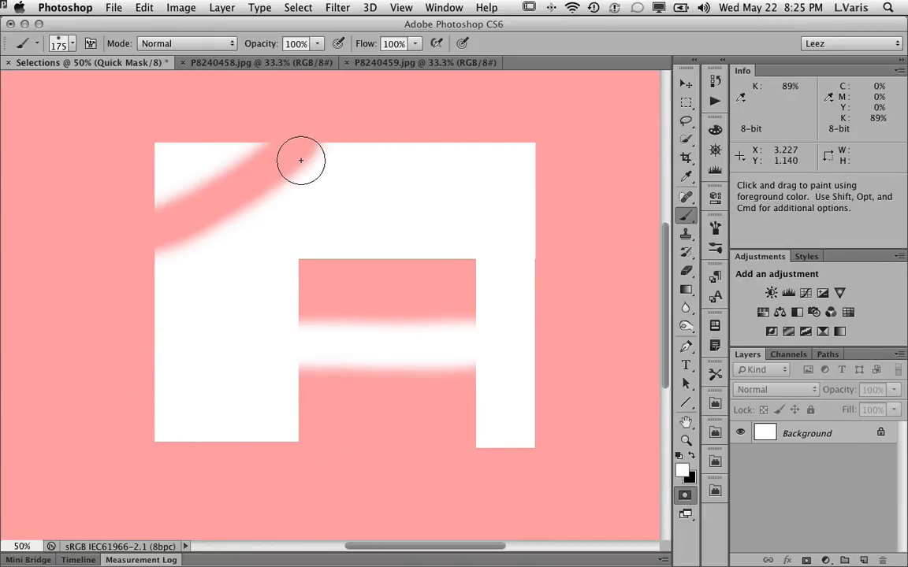
pyautogui.click(685, 495)
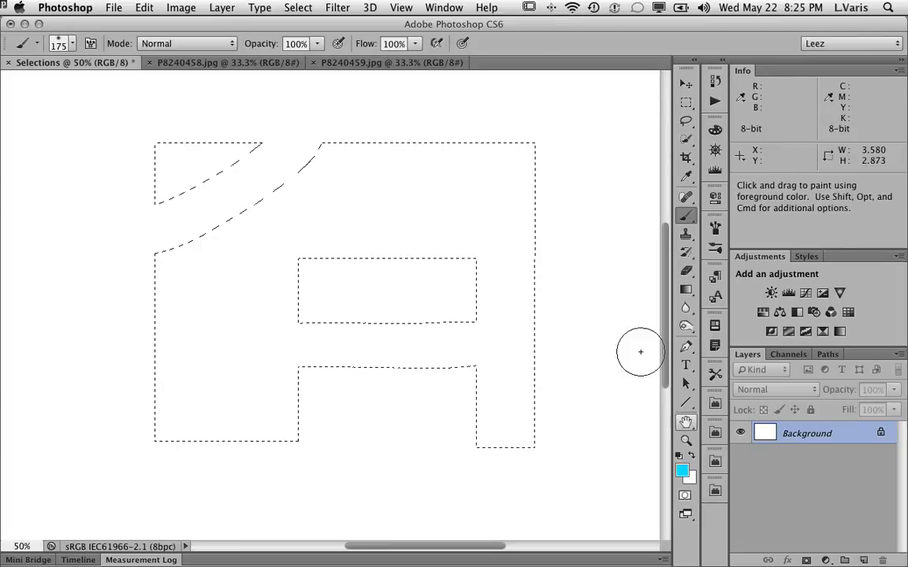
pyautogui.click(298, 8)
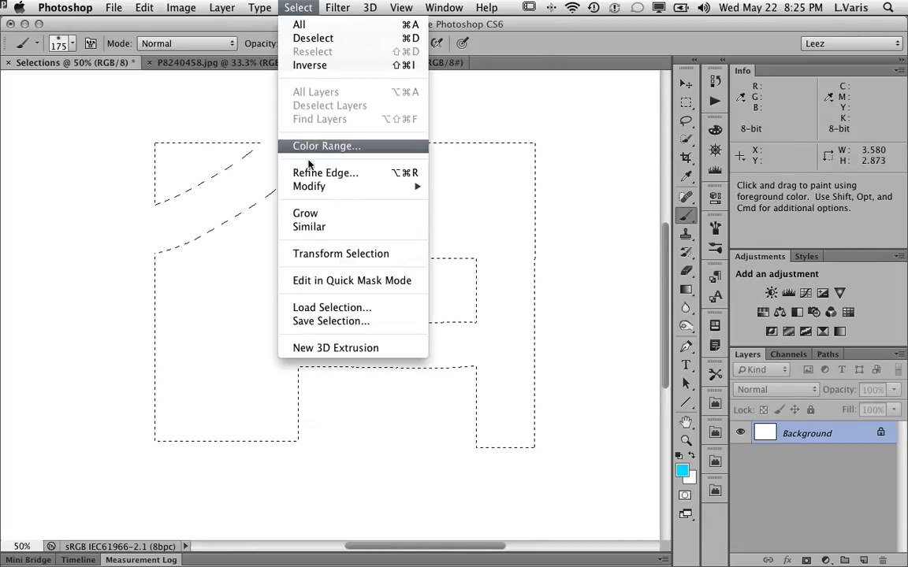
pyautogui.moveTo(309, 193)
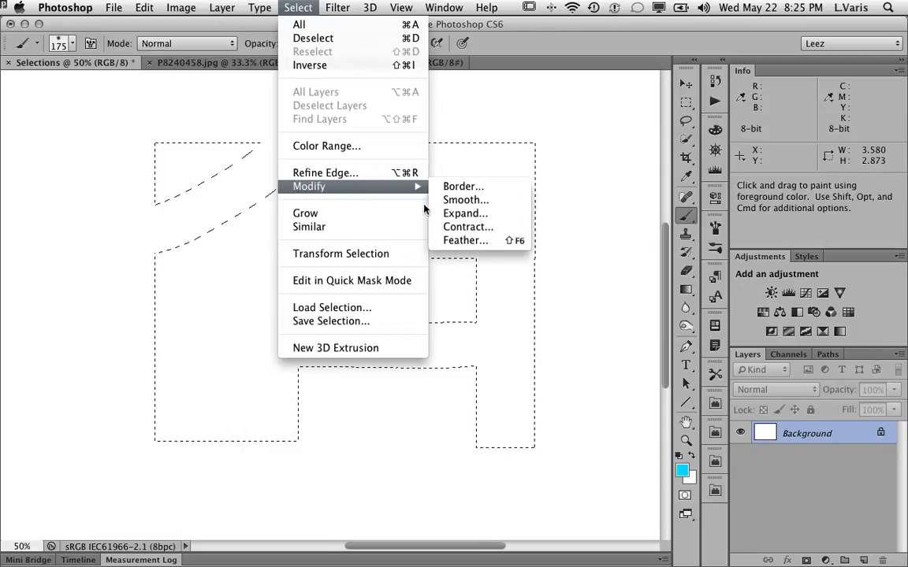
pyautogui.click(471, 240)
pyautogui.moveTo(471, 236); pyautogui.dragTo(465, 144)
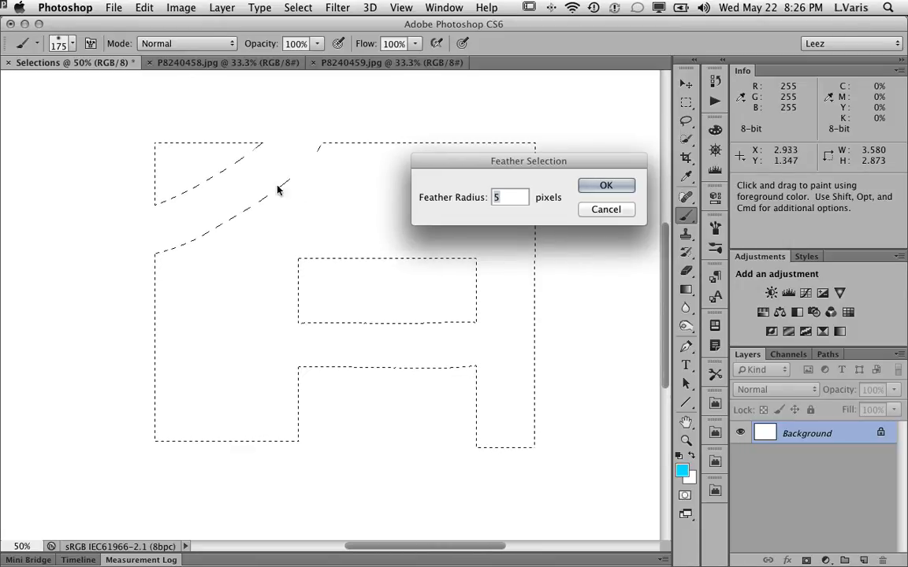
pyautogui.click(603, 210)
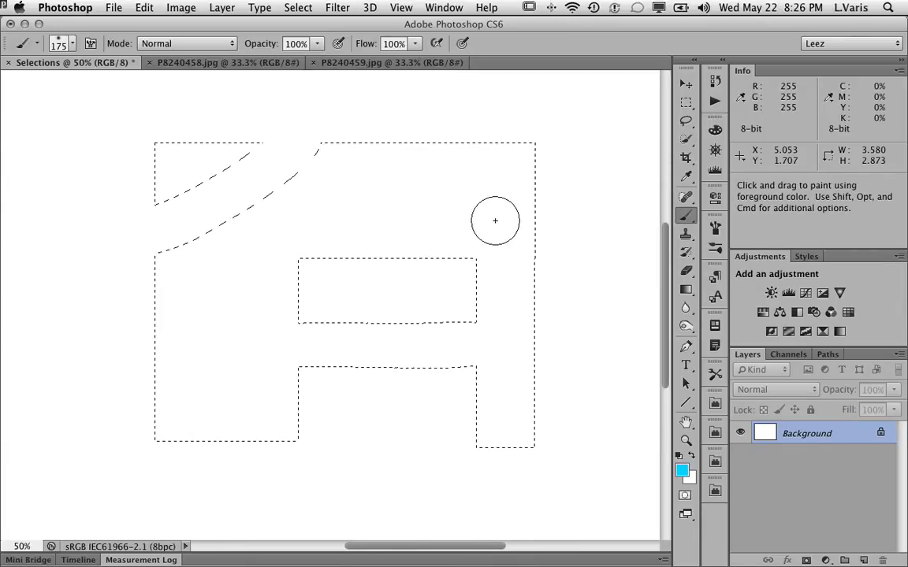
# Enter Quick Mask mode to view the selection as a mask.
pyautogui.press('q')
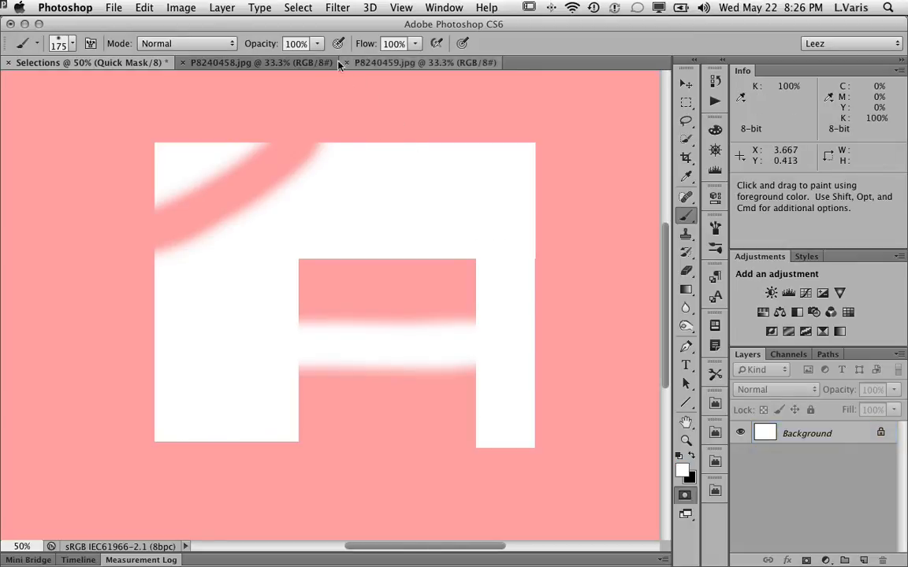
# Apply a Gaussian Blur with an 8.0-pixel radius to the Quick Mask to soften its edges.
pyautogui.click(338, 8)
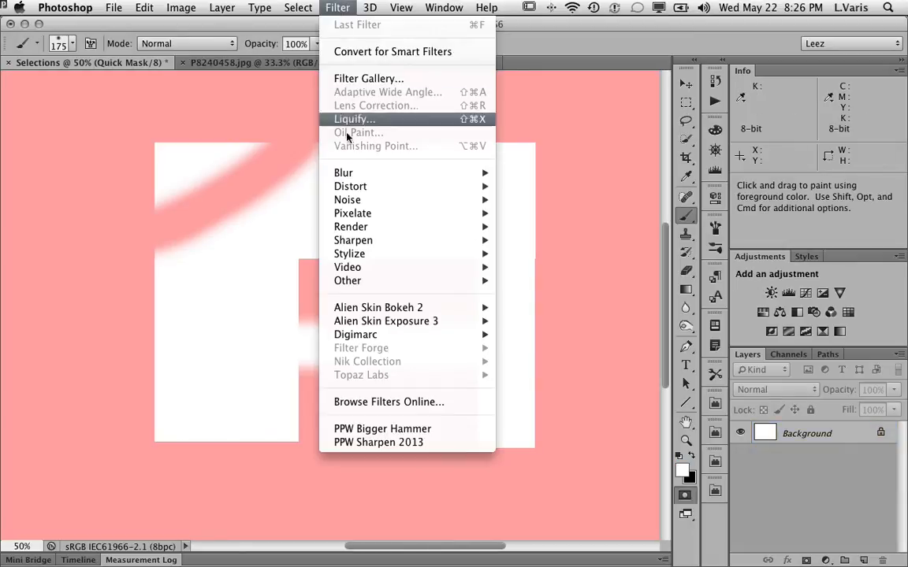
pyautogui.moveTo(346, 175)
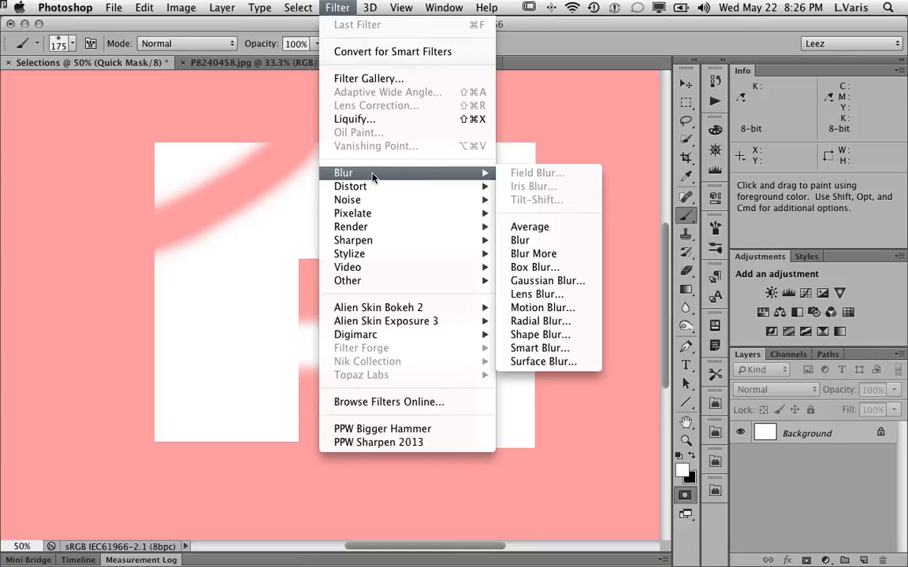
pyautogui.click(561, 288)
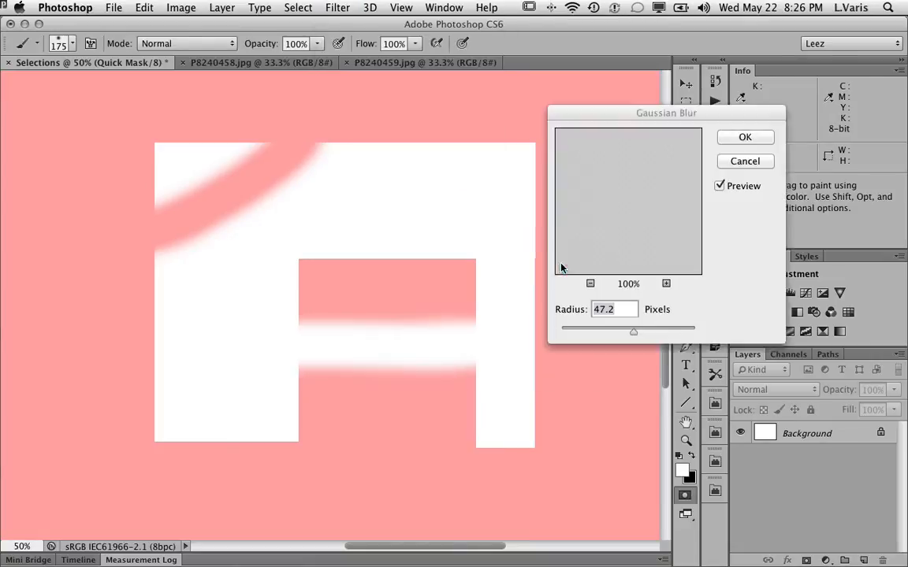
pyautogui.moveTo(635, 333); pyautogui.dragTo(612, 335)
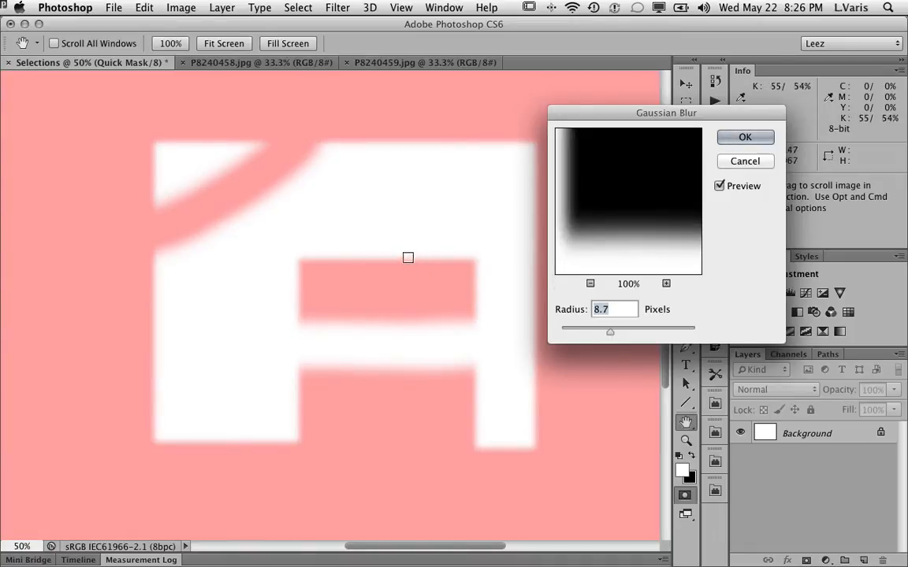
pyautogui.moveTo(607, 330); pyautogui.dragTo(610, 332)
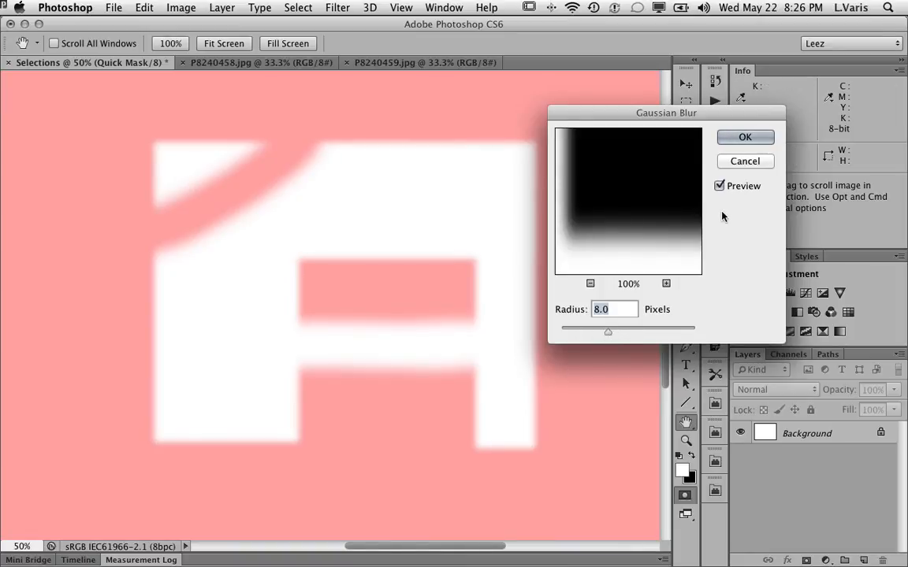
pyautogui.click(733, 138)
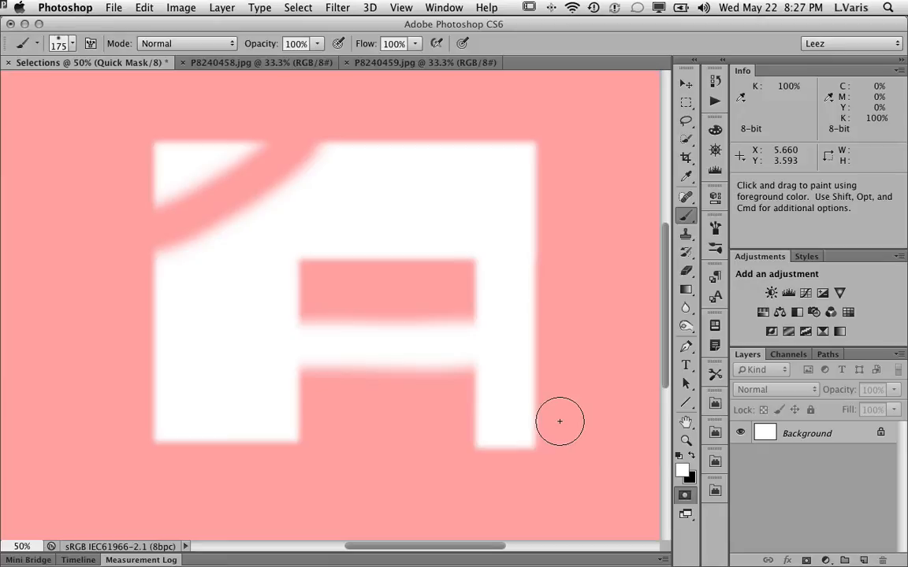
# Leave Quick Mask mode and expand the selection by 5 pixels.
pyautogui.press('q')
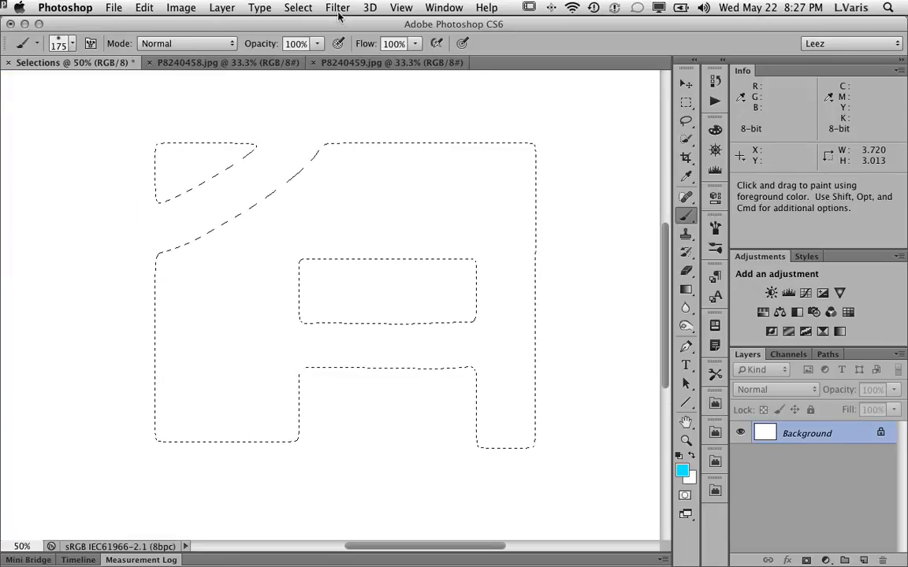
pyautogui.click(297, 8)
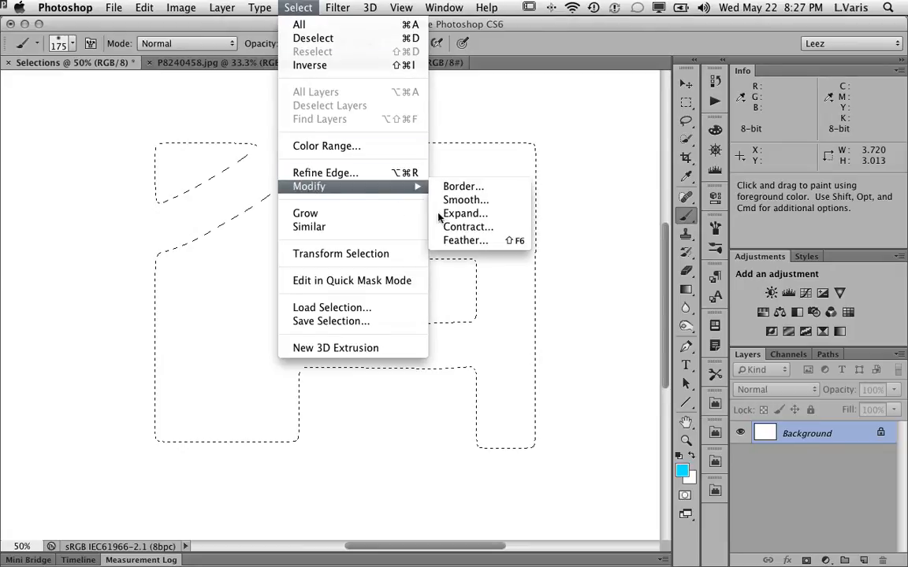
pyautogui.click(499, 219)
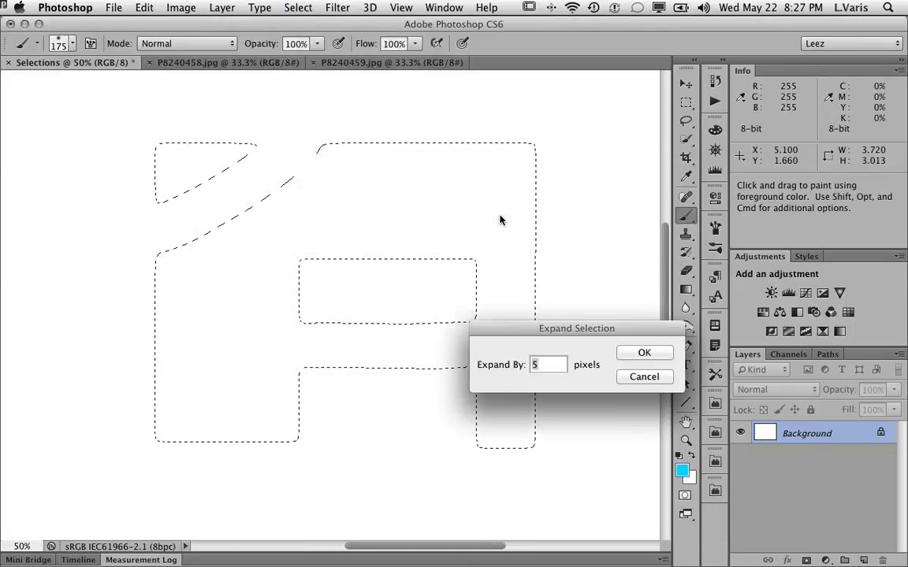
pyautogui.click(630, 353)
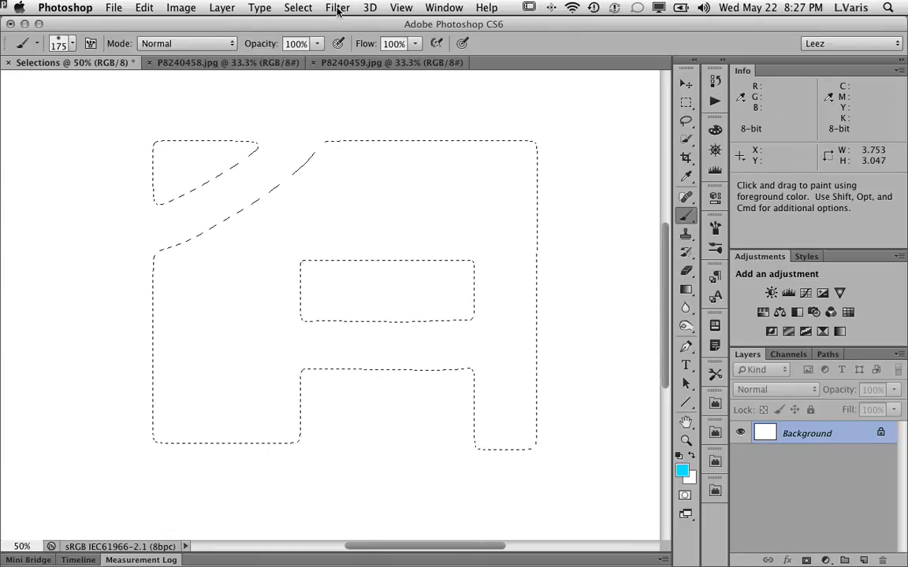
# Re-enter Quick Mask mode and try a Maximum filter with a 20-pixel radius, cancelling it.
pyautogui.press('q')
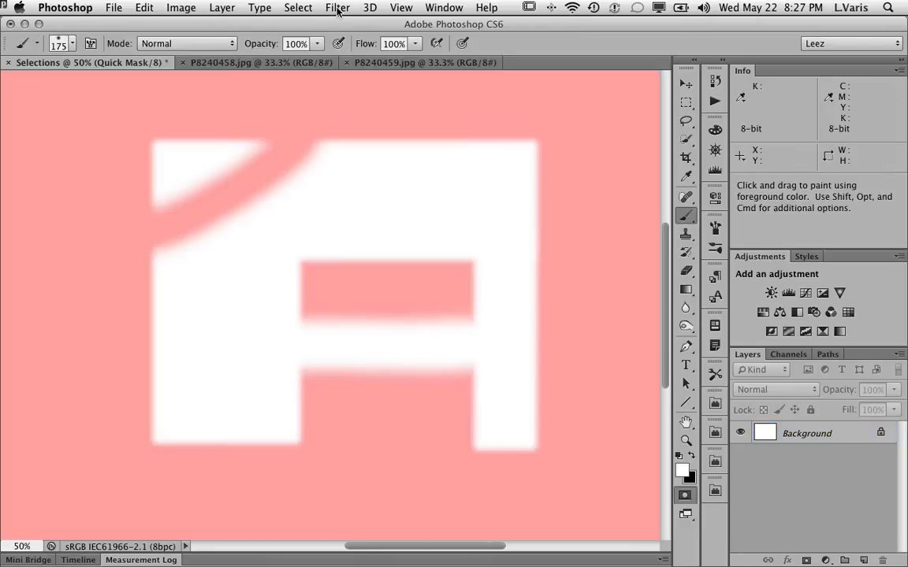
pyautogui.click(337, 8)
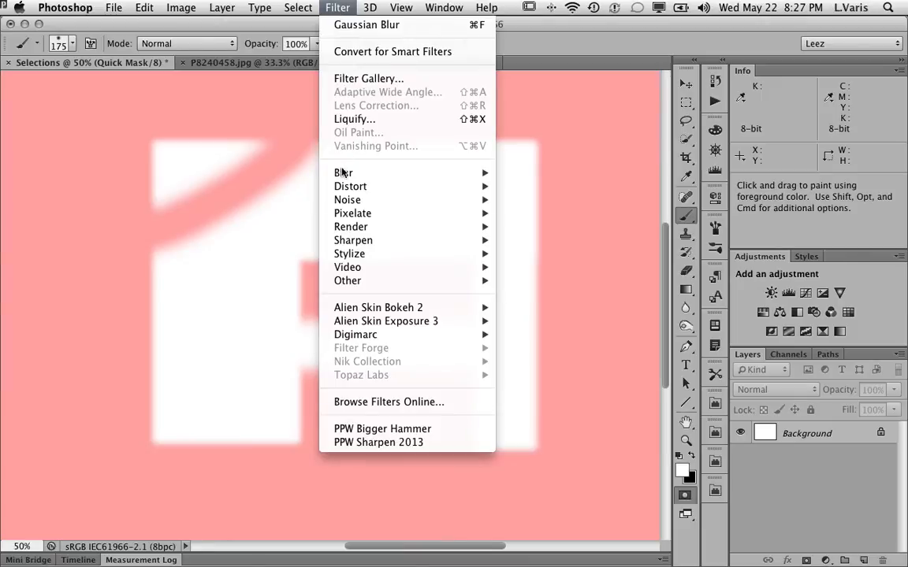
pyautogui.moveTo(347, 282)
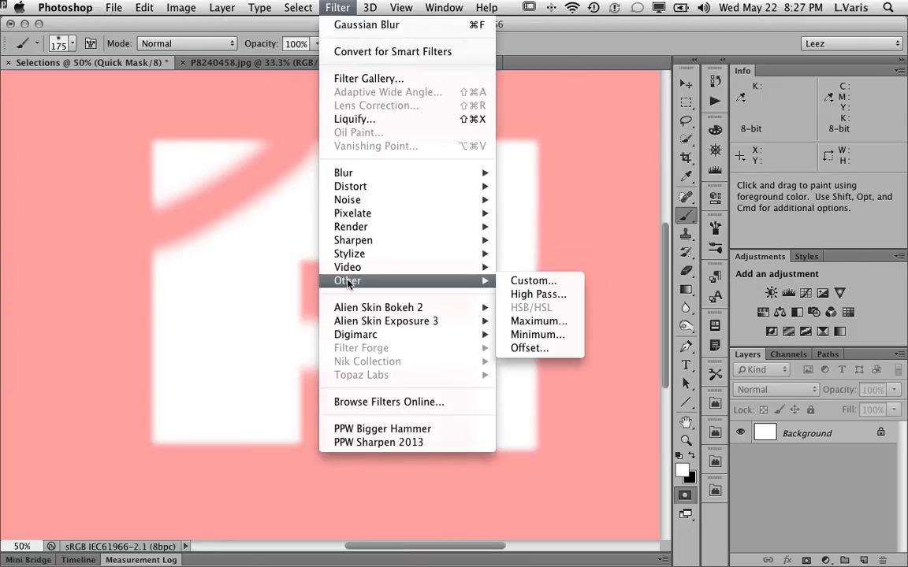
pyautogui.click(575, 322)
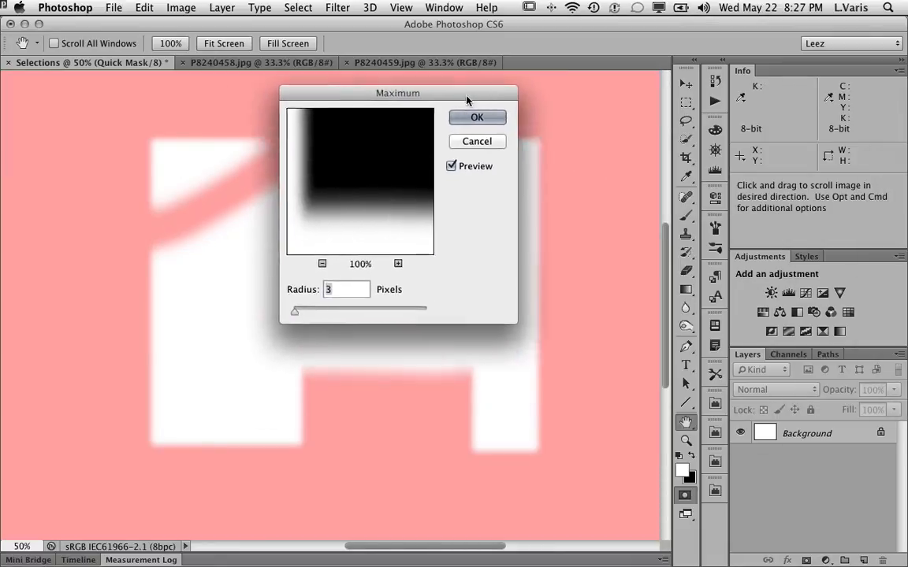
pyautogui.moveTo(432, 90); pyautogui.dragTo(695, 120)
pyautogui.moveTo(596, 338); pyautogui.dragTo(606, 339)
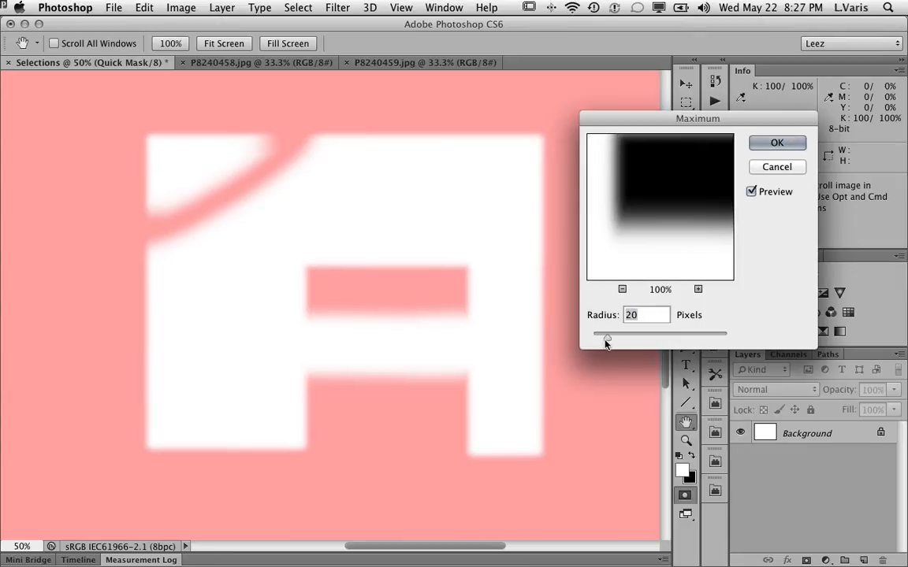
pyautogui.click(768, 168)
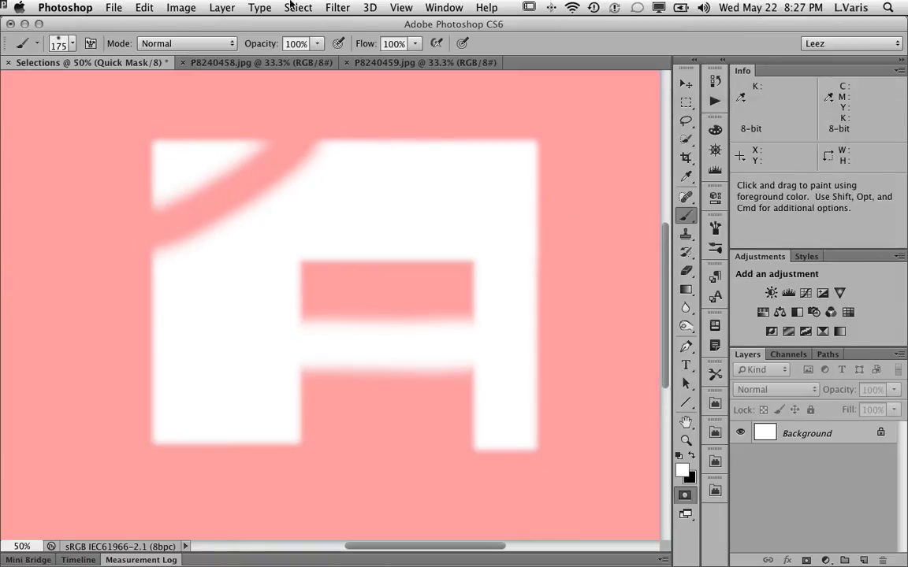
# Try a Minimum filter on the mask with a 33-pixel radius, cancelling it.
pyautogui.click(336, 7)
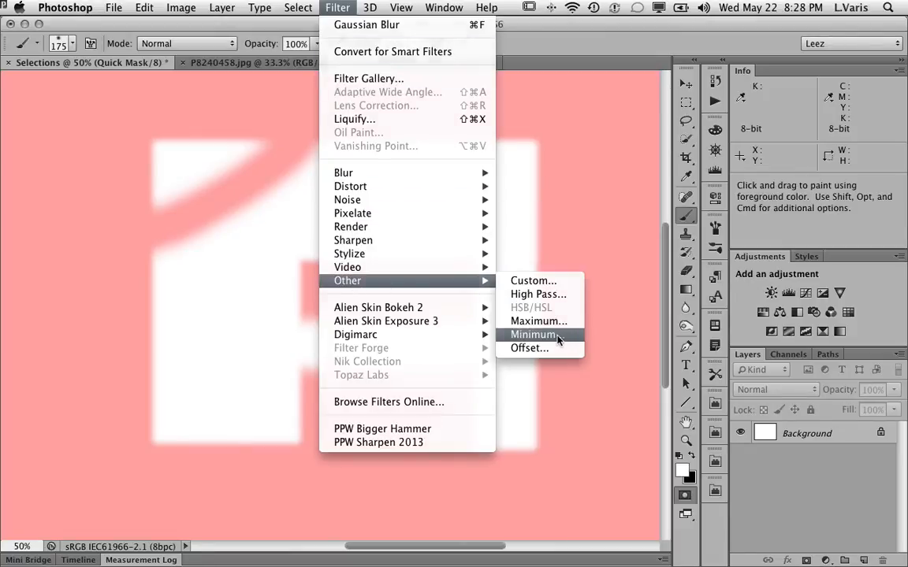
pyautogui.click(539, 334)
pyautogui.moveTo(575, 336); pyautogui.dragTo(708, 79)
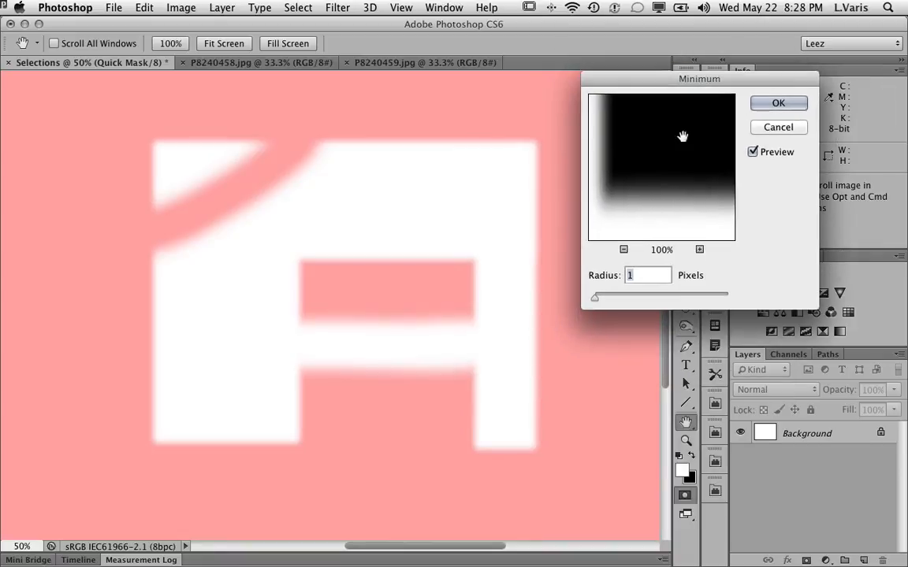
pyautogui.moveTo(596, 303); pyautogui.dragTo(618, 304)
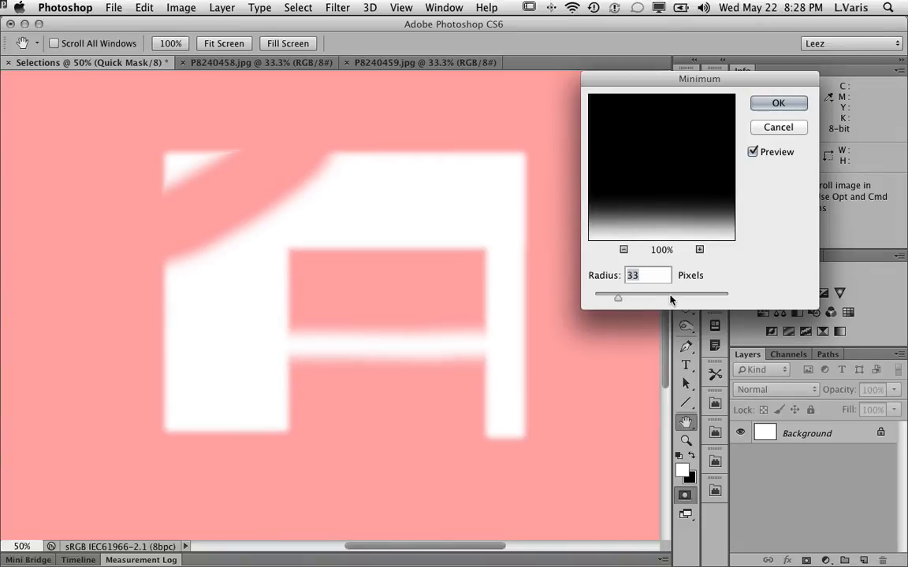
pyautogui.click(765, 130)
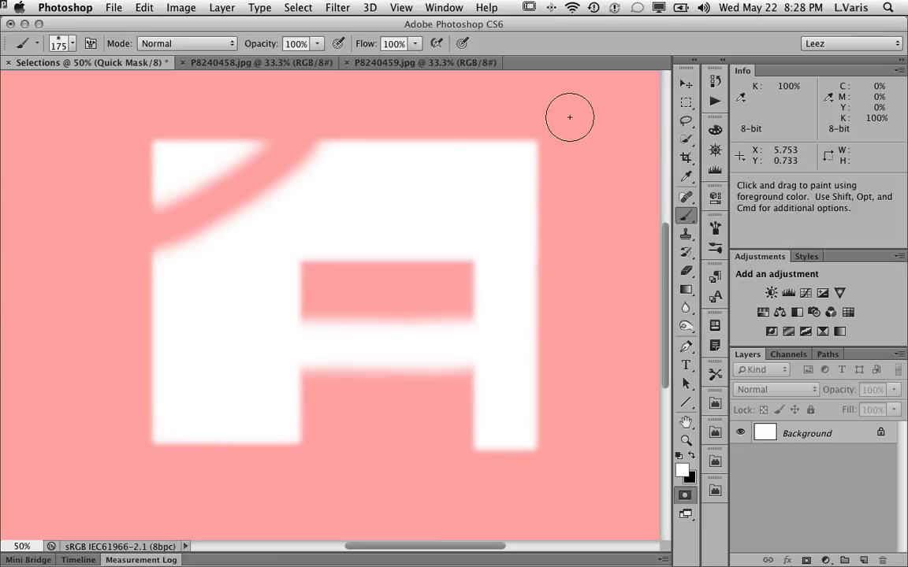
# Leave Quick Mask mode and try scaling the selection with Transform Selection, then cancel the transform.
pyautogui.press('q')
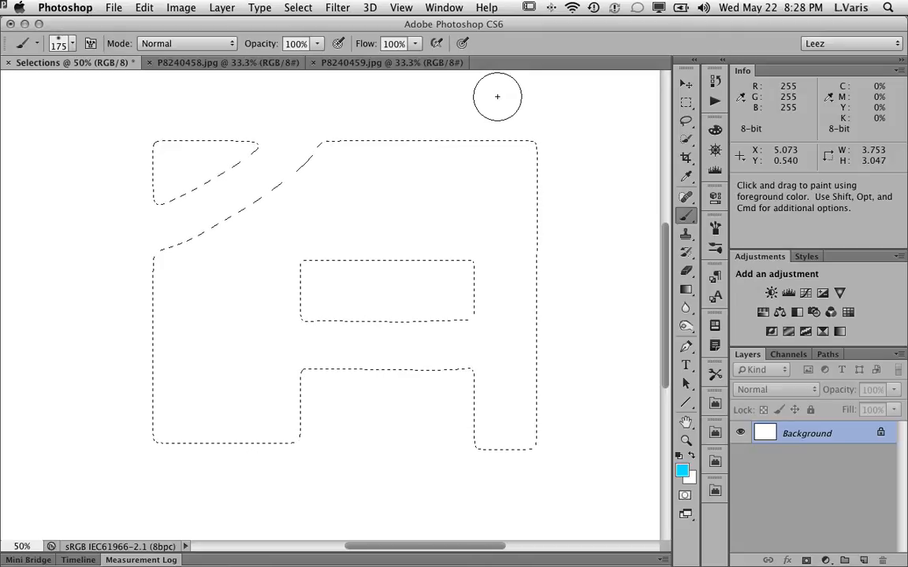
pyautogui.click(298, 8)
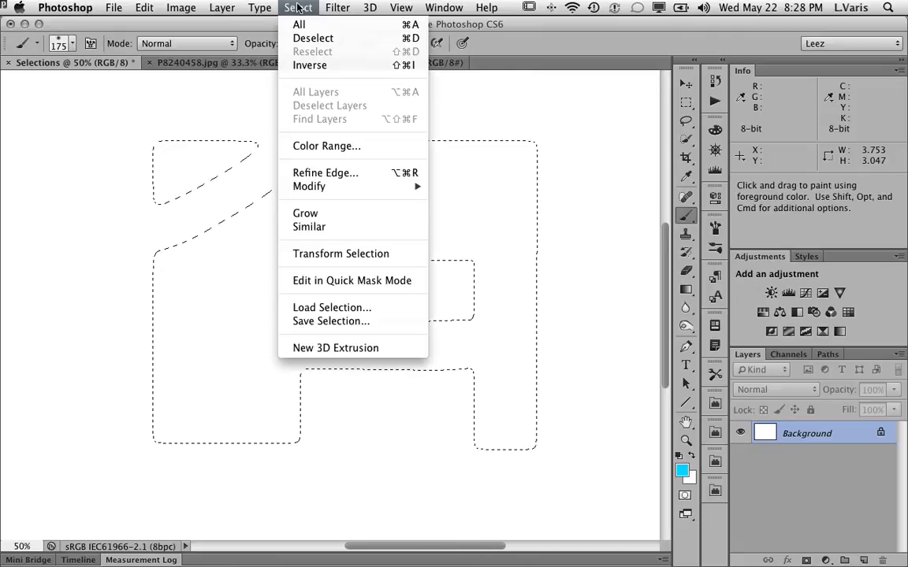
pyautogui.click(310, 255)
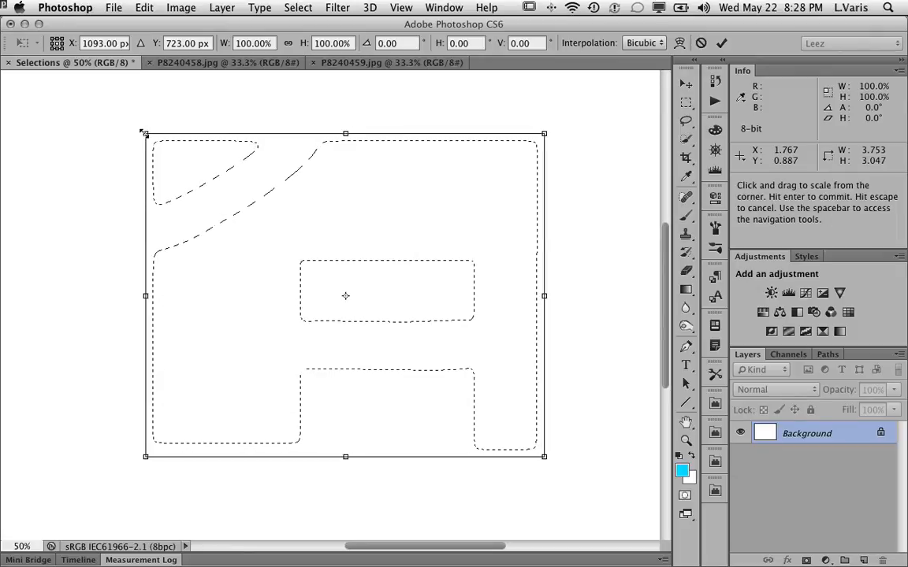
pyautogui.moveTo(144, 134)
pyautogui.mouseDown()
pyautogui.moveTo(126, 118)
pyautogui.moveTo(110, 167)
pyautogui.moveTo(113, 129)
pyautogui.moveTo(128, 126)
pyautogui.mouseUp()
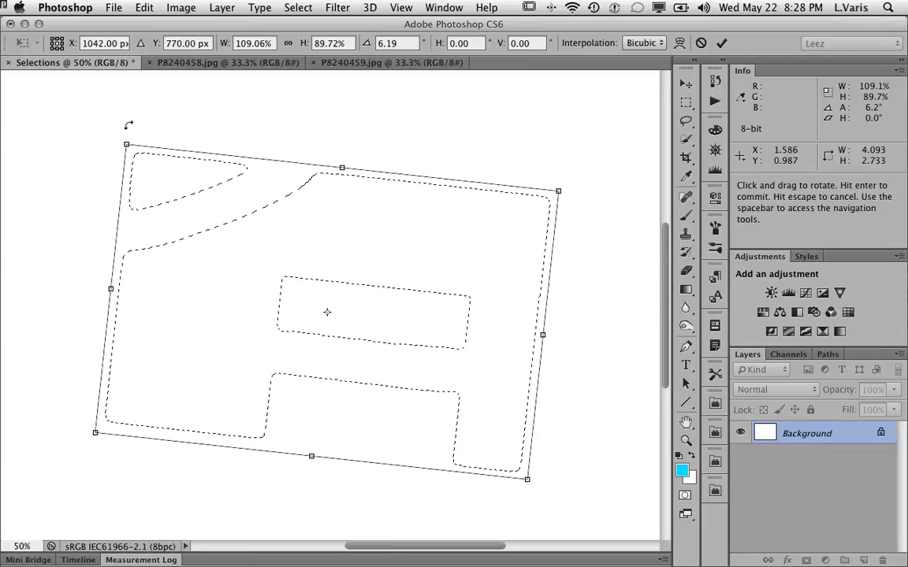
pyautogui.moveTo(110, 289); pyautogui.dragTo(143, 293)
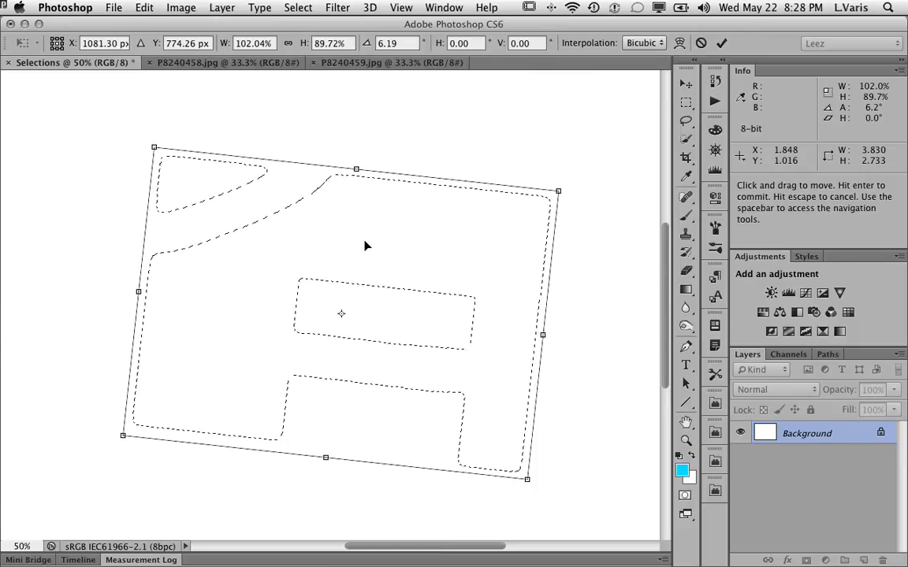
pyautogui.click(701, 43)
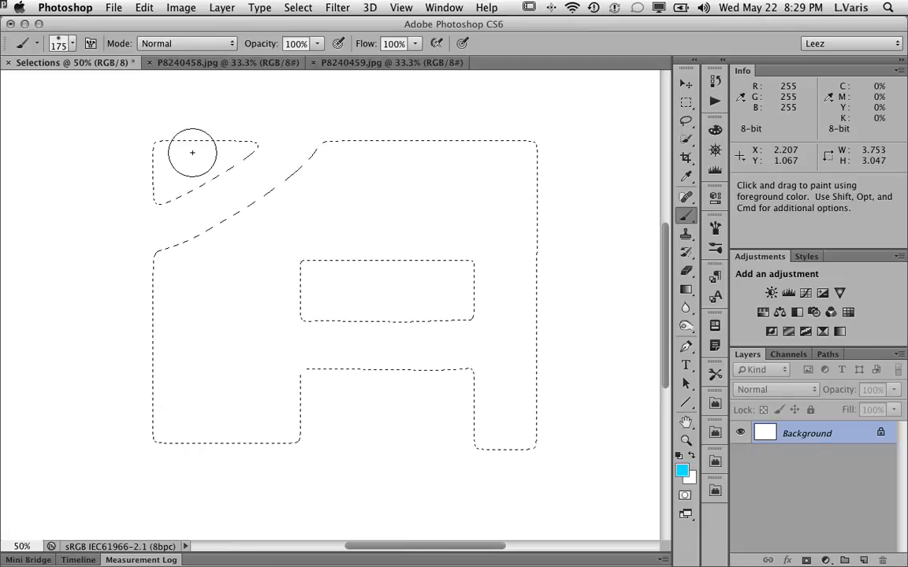
# Add a freehand lasso area around the selection's upper right corner to the selection.
pyautogui.click(685, 123)
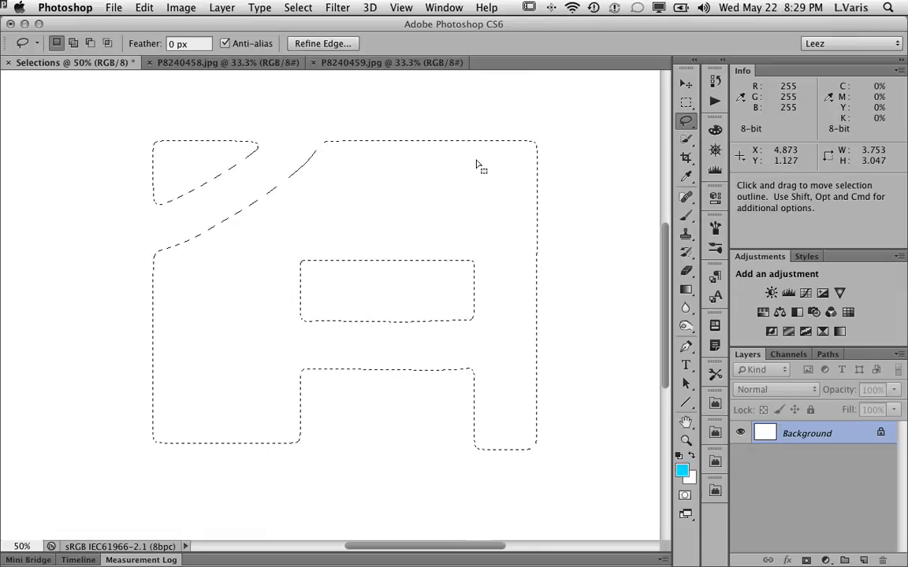
pyautogui.press('shift')
pyautogui.moveTo(477, 152)
pyautogui.mouseDown()
pyautogui.moveTo(495, 115)
pyautogui.moveTo(554, 118)
pyautogui.mouseUp()
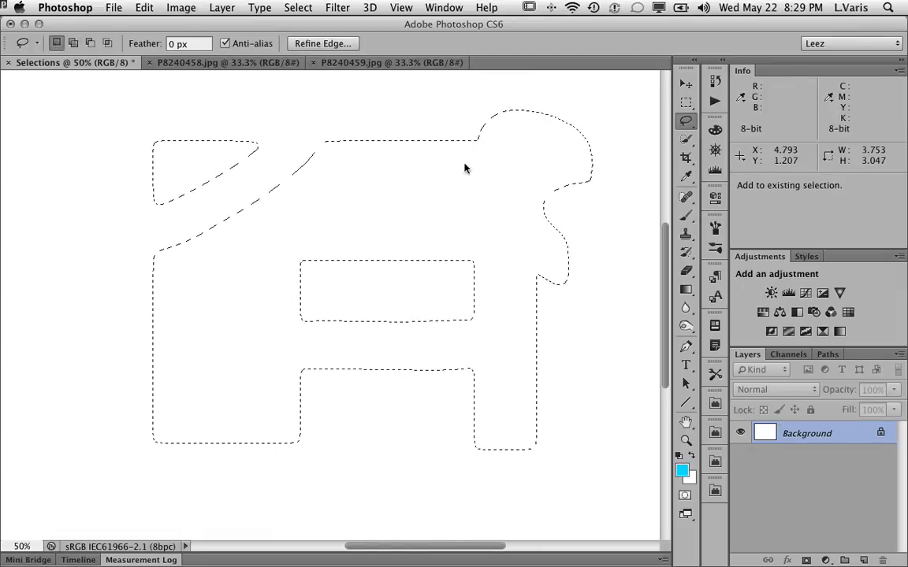
pyautogui.moveTo(465, 166); pyautogui.dragTo(467, 168)
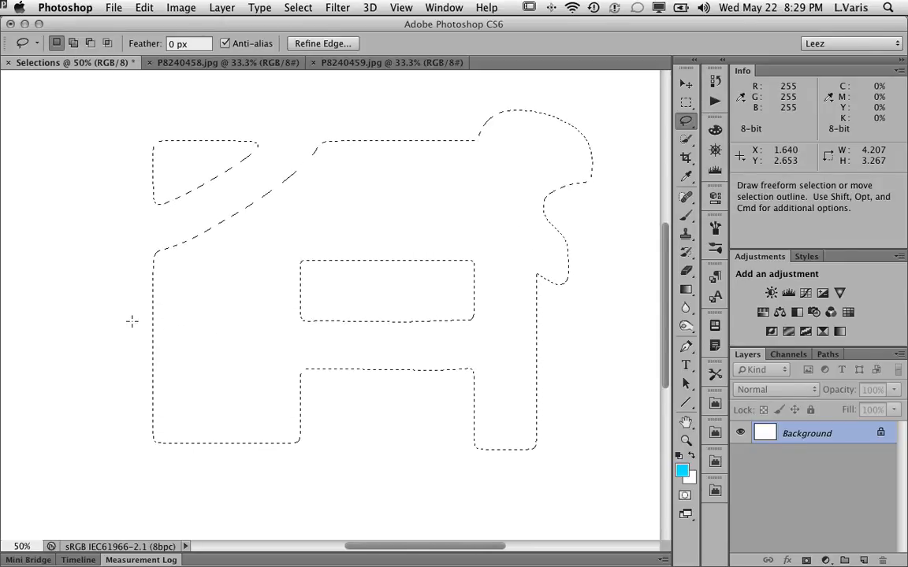
# Subtract a freehand lasso area from the selection's left edge.
pyautogui.press('alt')
pyautogui.moveTo(132, 322); pyautogui.dragTo(225, 315)
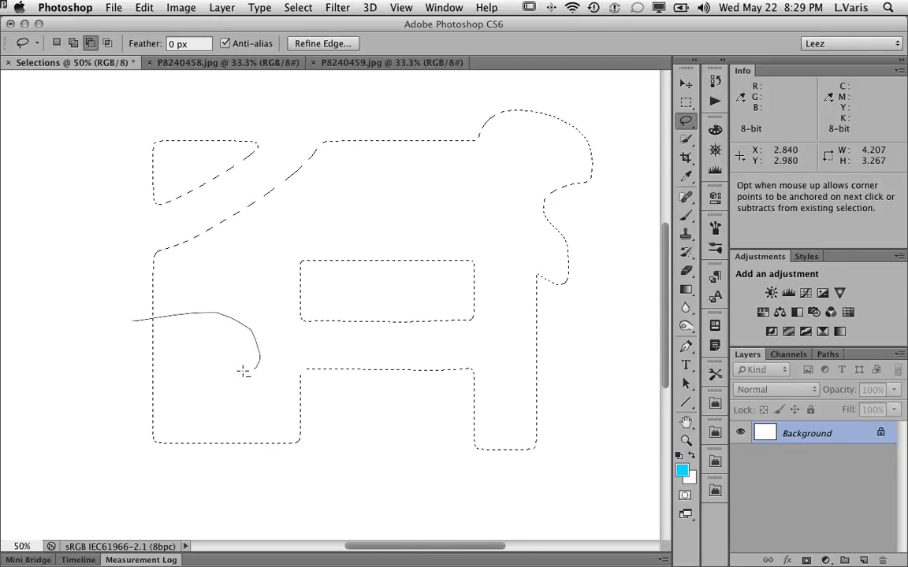
pyautogui.moveTo(124, 329); pyautogui.dragTo(126, 326)
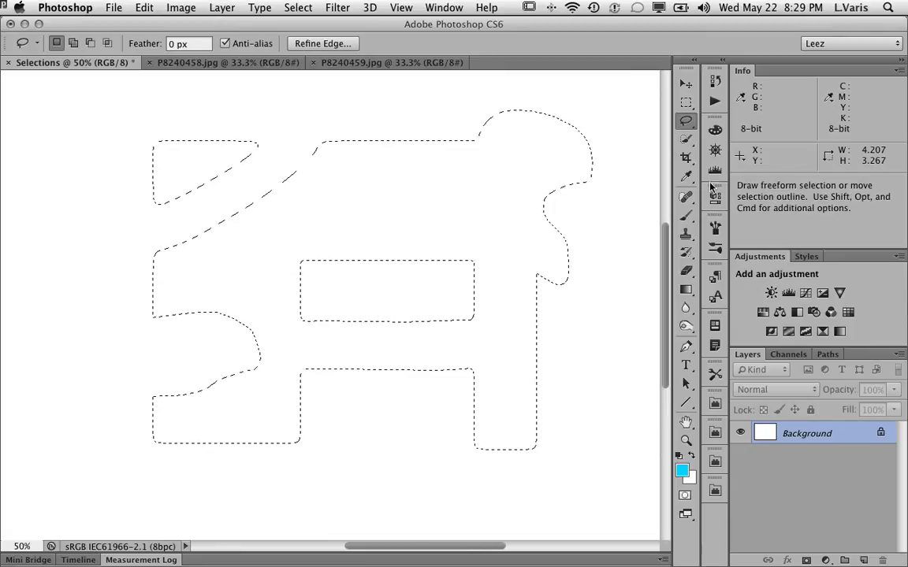
# Switch to the Polygonal Lasso and subtract a pointed wedge from the selection's top edge.
pyautogui.moveTo(689, 125); pyautogui.dragTo(709, 130)
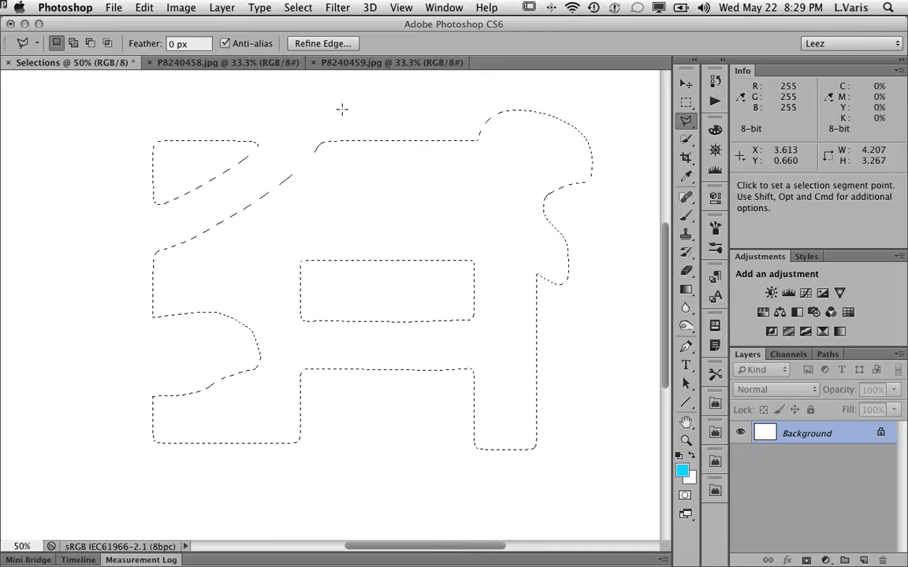
pyautogui.press('alt')
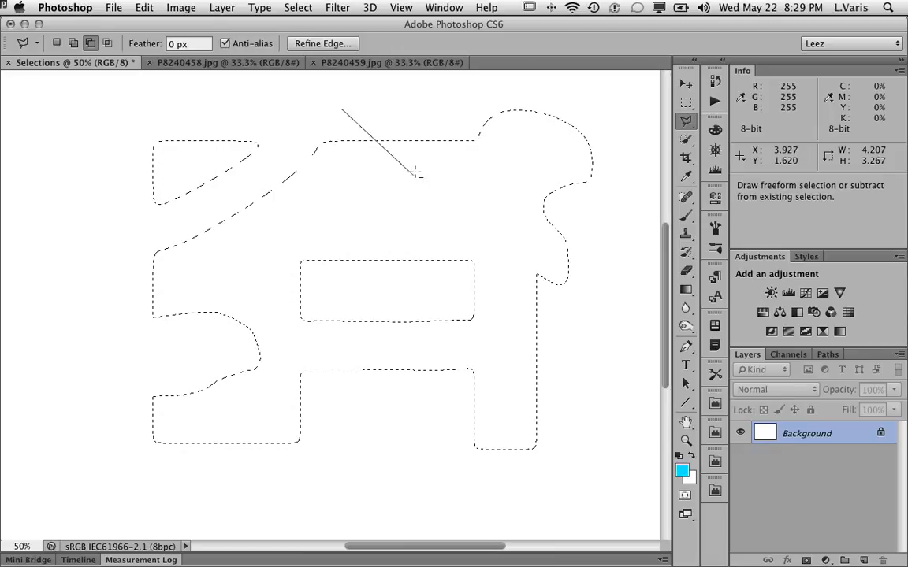
pyautogui.click(363, 235)
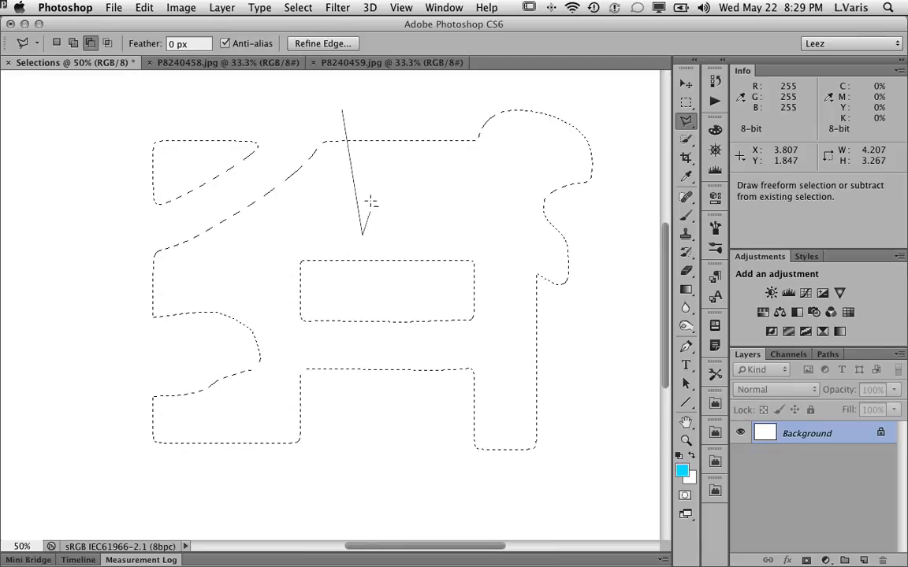
pyautogui.click(508, 215)
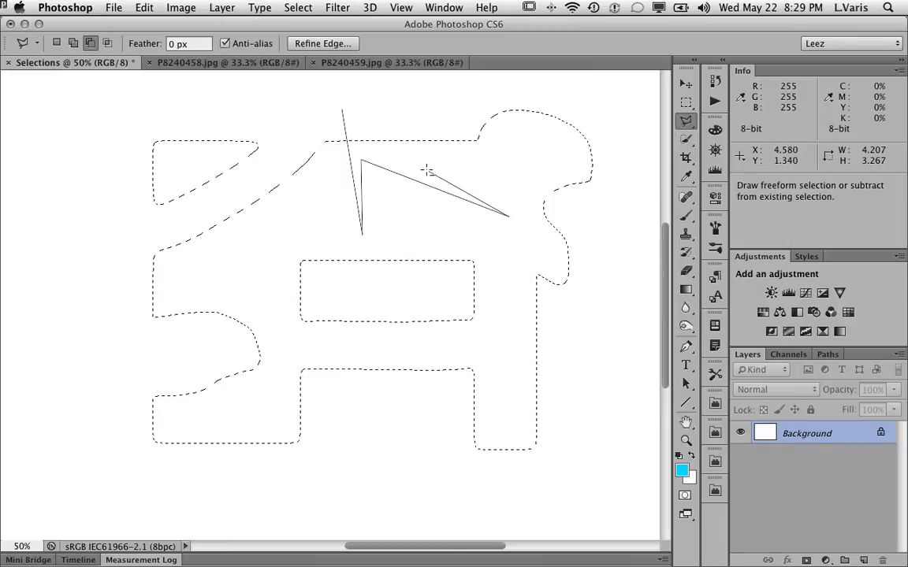
pyautogui.click(398, 155)
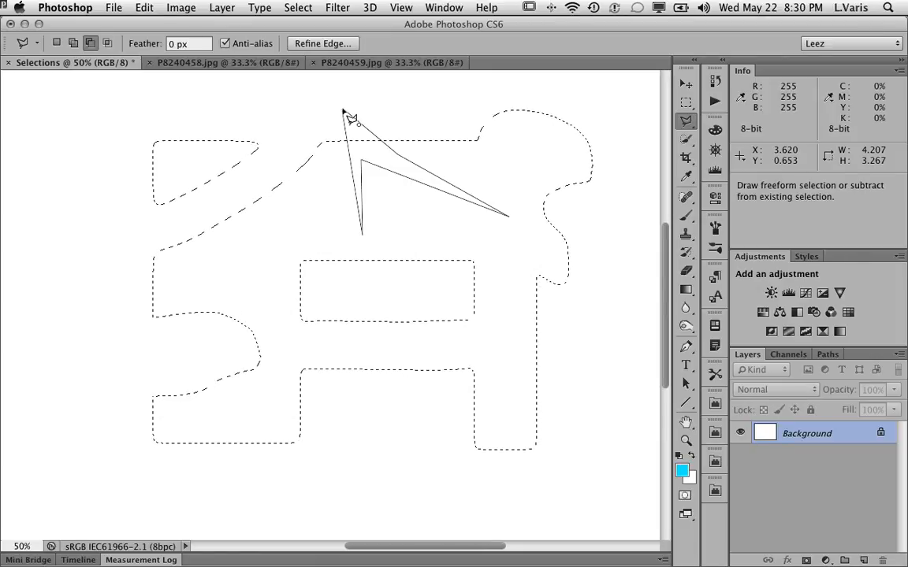
pyautogui.click(345, 112)
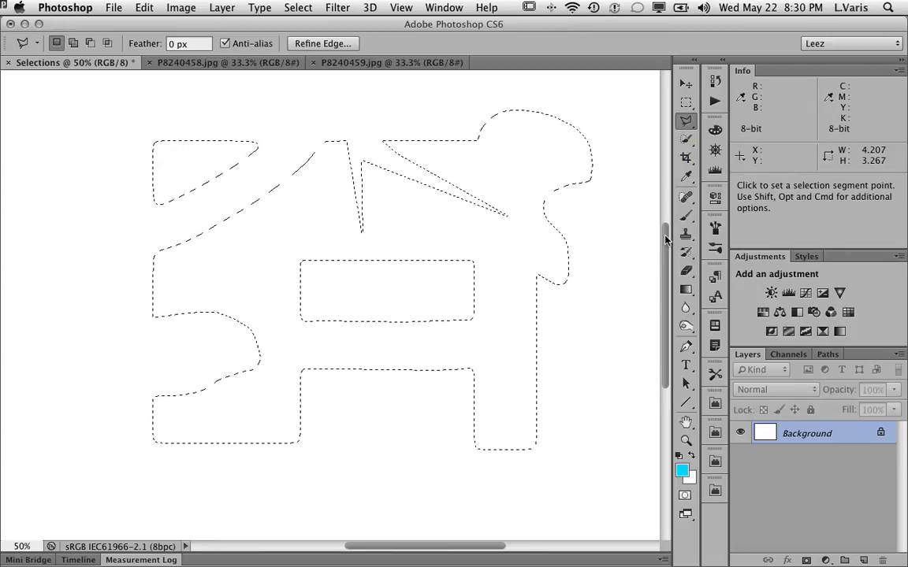
pyautogui.moveTo(665, 237); pyautogui.dragTo(665, 222)
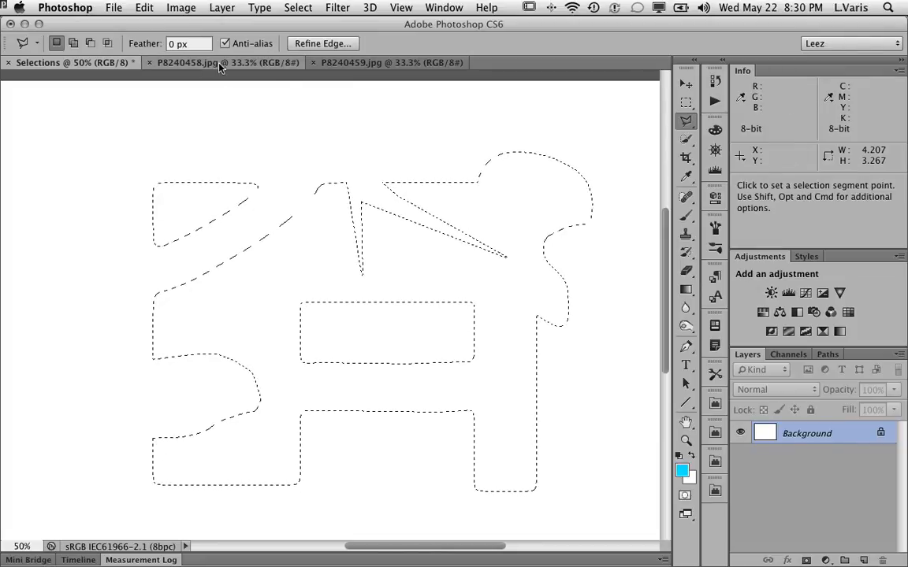
pyautogui.click(225, 63)
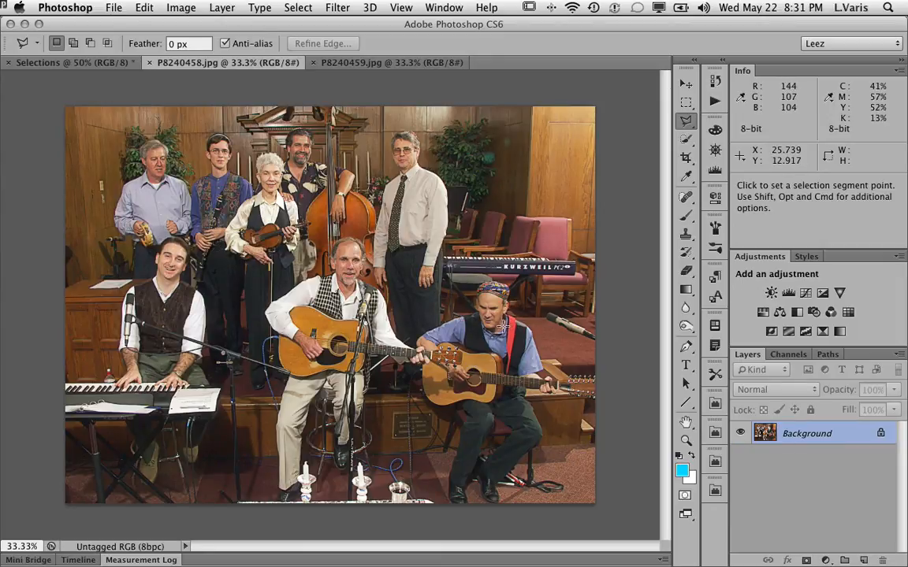
pyautogui.click(399, 69)
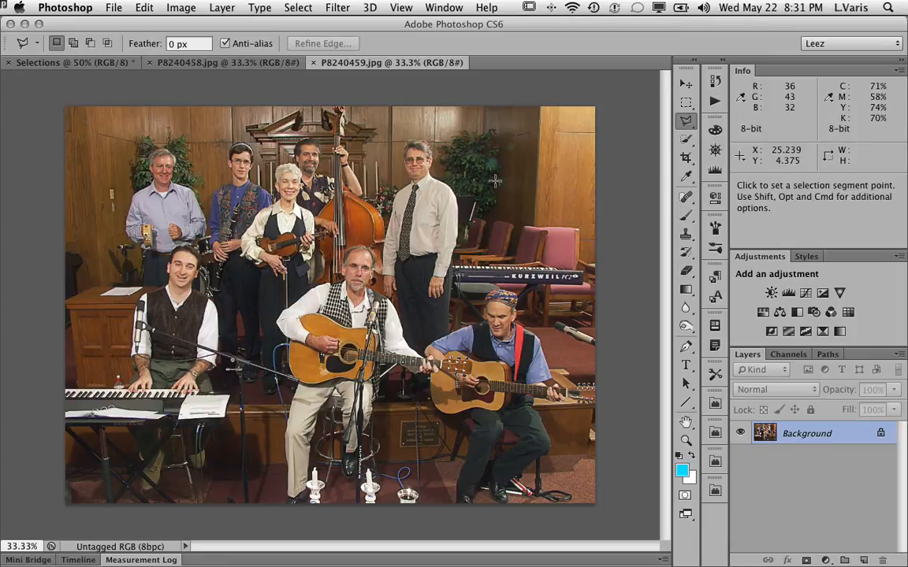
pyautogui.click(252, 64)
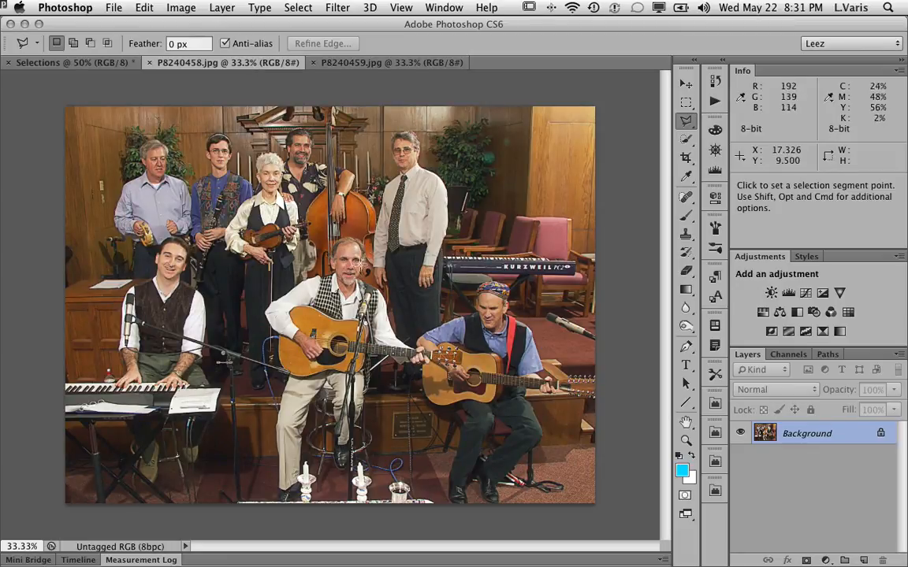
pyautogui.click(402, 63)
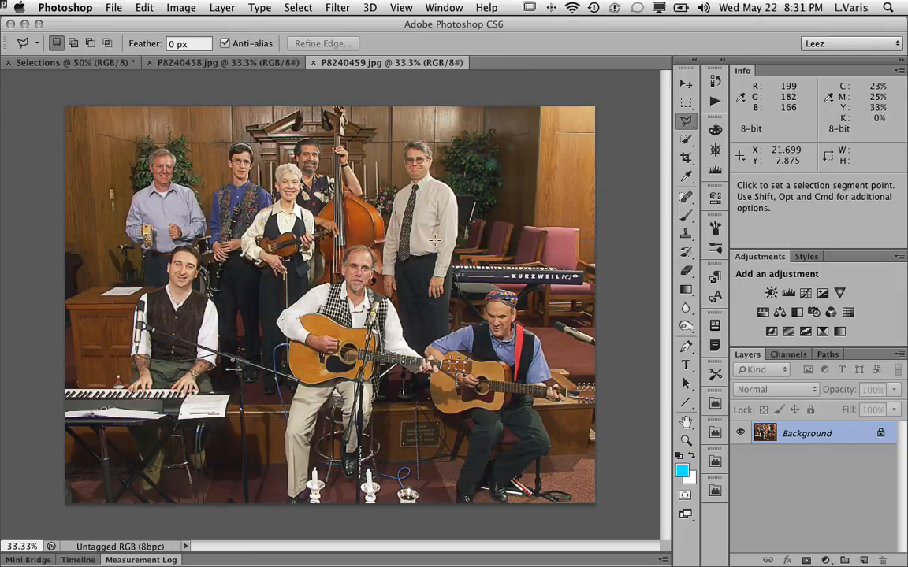
# Zoom in on the seated guitarist in P8240458.jpg to 200% and lasso a freehand selection around his head.
pyautogui.click(688, 124)
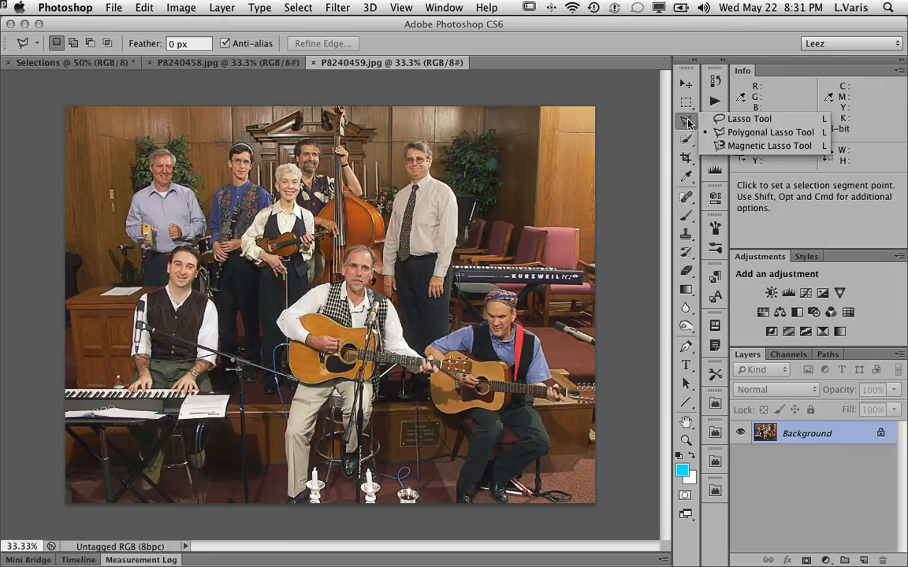
pyautogui.click(747, 119)
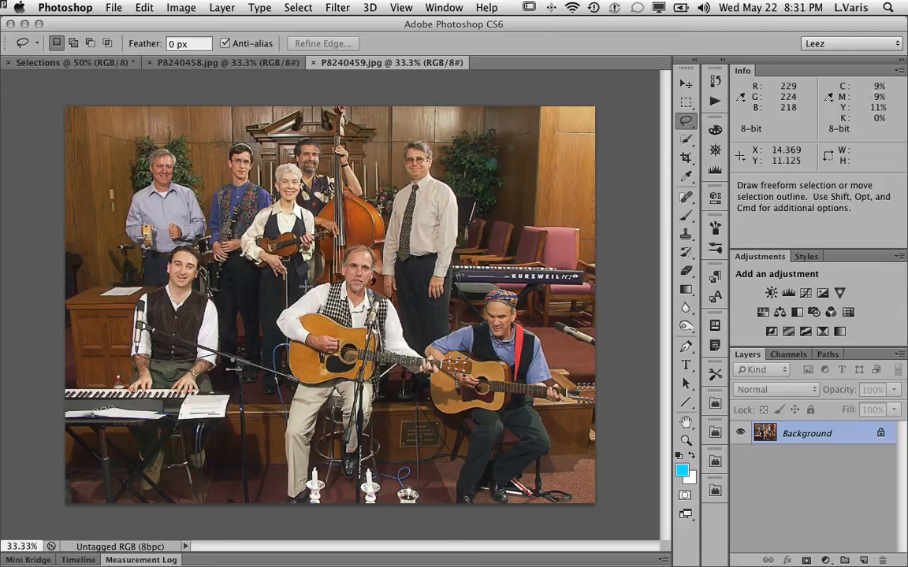
pyautogui.keyDown('super'); pyautogui.click(359, 282); pyautogui.keyUp('super')
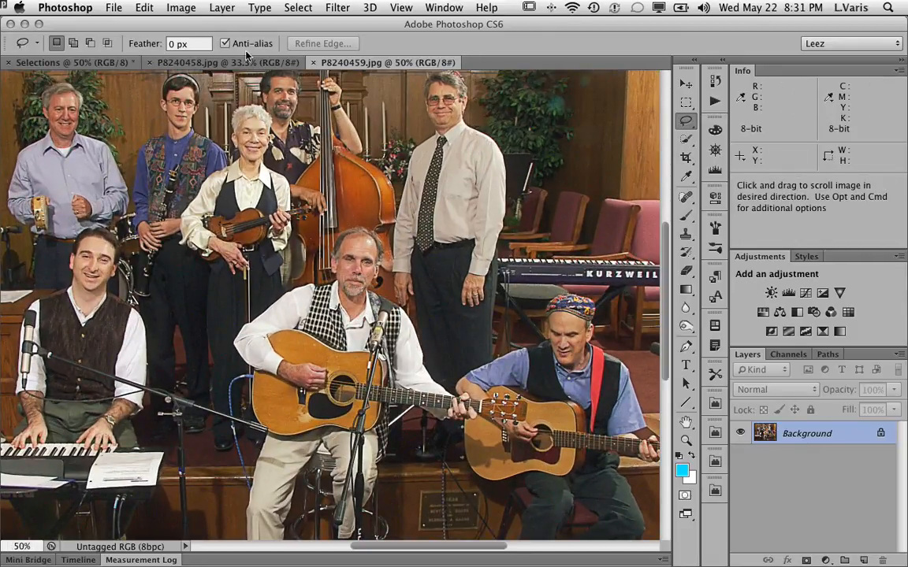
pyautogui.click(224, 62)
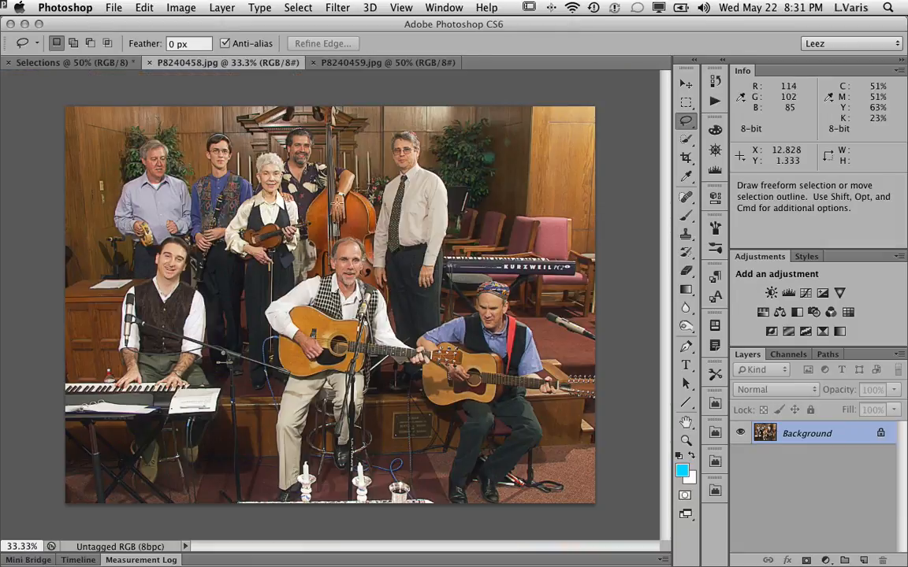
pyautogui.keyDown('super'); pyautogui.click(343, 272); pyautogui.keyUp('super')
pyautogui.keyDown('super'); pyautogui.click(345, 273); pyautogui.keyUp('super')
pyautogui.keyDown('super'); pyautogui.click(351, 273); pyautogui.keyUp('super')
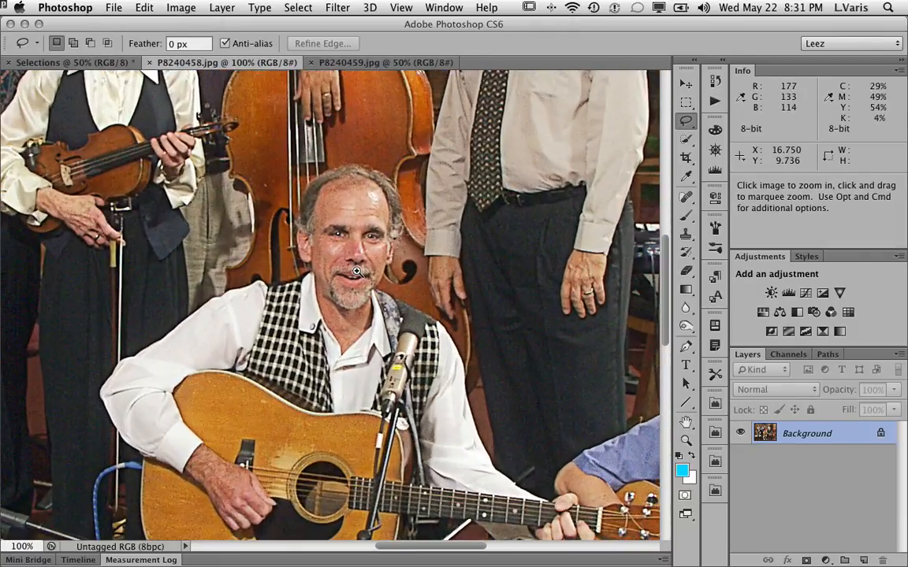
pyautogui.keyDown('super'); pyautogui.click(356, 271); pyautogui.keyUp('super')
pyautogui.moveTo(410, 217); pyautogui.dragTo(409, 277)
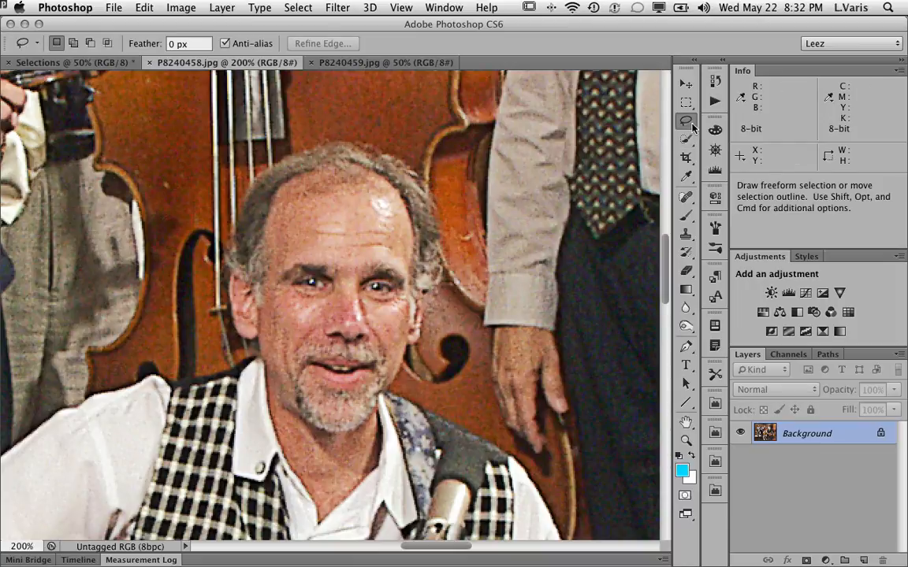
pyautogui.moveTo(324, 135)
pyautogui.mouseDown()
pyautogui.moveTo(288, 143)
pyautogui.moveTo(251, 167)
pyautogui.moveTo(232, 194)
pyautogui.moveTo(216, 257)
pyautogui.moveTo(216, 305)
pyautogui.moveTo(231, 347)
pyautogui.moveTo(256, 362)
pyautogui.moveTo(290, 437)
pyautogui.moveTo(348, 449)
pyautogui.moveTo(374, 431)
pyautogui.moveTo(418, 362)
pyautogui.moveTo(449, 244)
pyautogui.mouseUp()
pyautogui.moveTo(444, 205)
pyautogui.mouseDown()
pyautogui.moveTo(414, 154)
pyautogui.moveTo(335, 128)
pyautogui.mouseUp()
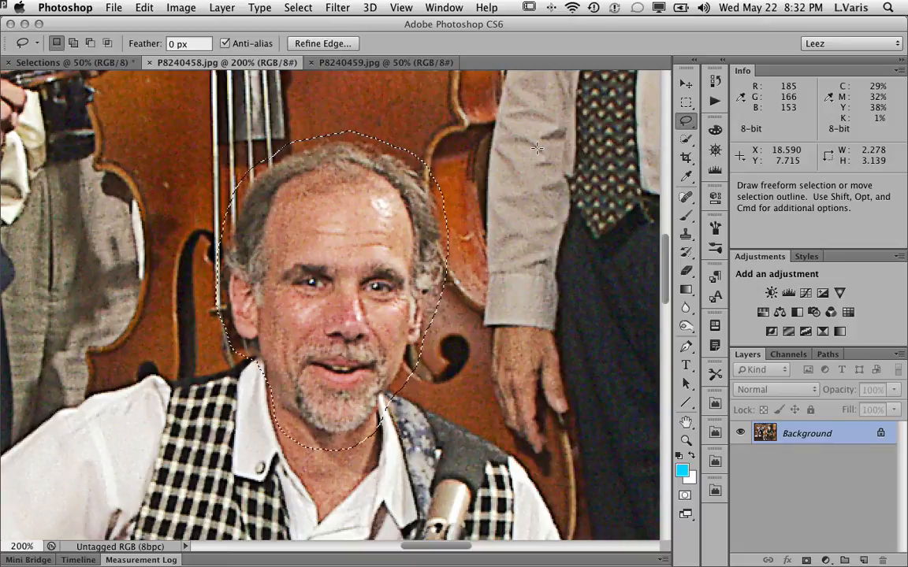
# Enter Quick Mask mode and change the Quick Mask color to dark blue 054595.
pyautogui.click(684, 497)
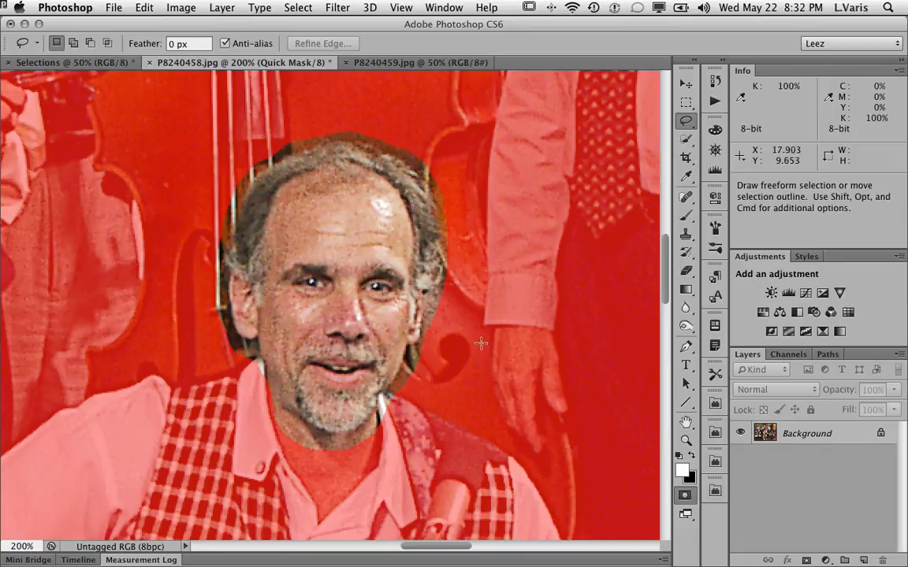
pyautogui.click(790, 356)
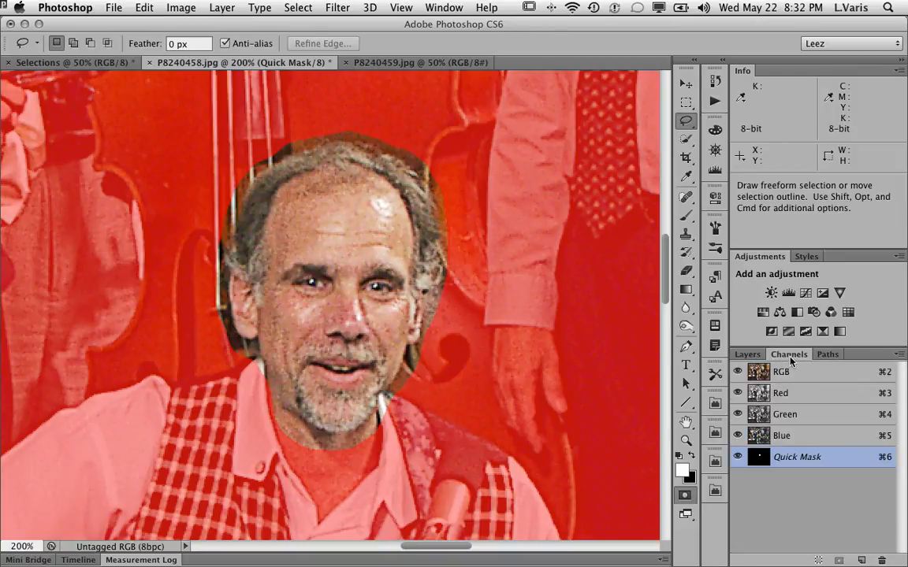
pyautogui.click(900, 356)
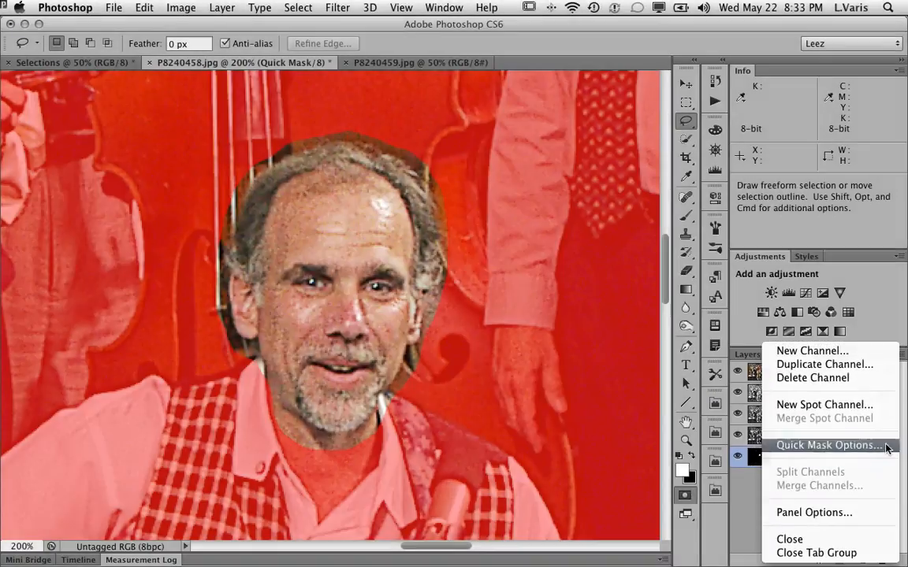
pyautogui.click(884, 442)
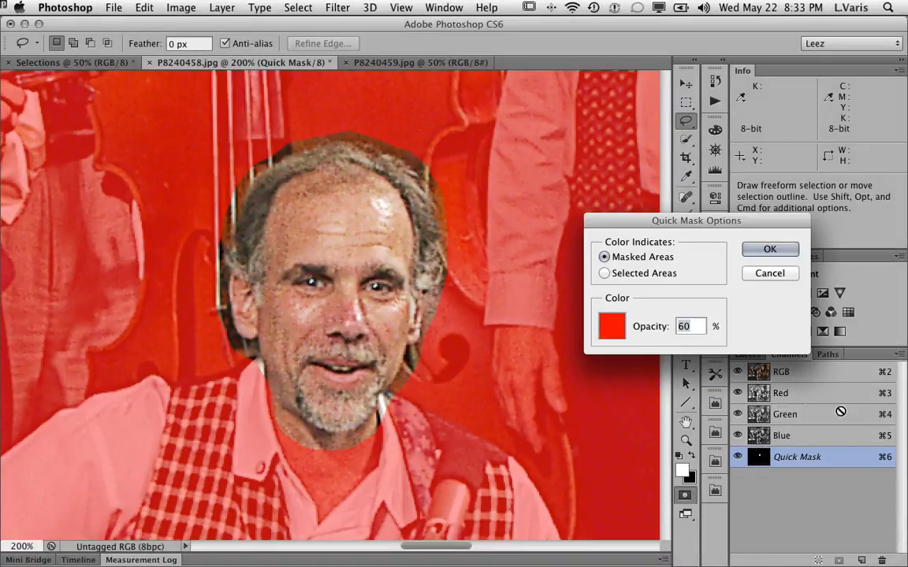
pyautogui.click(612, 326)
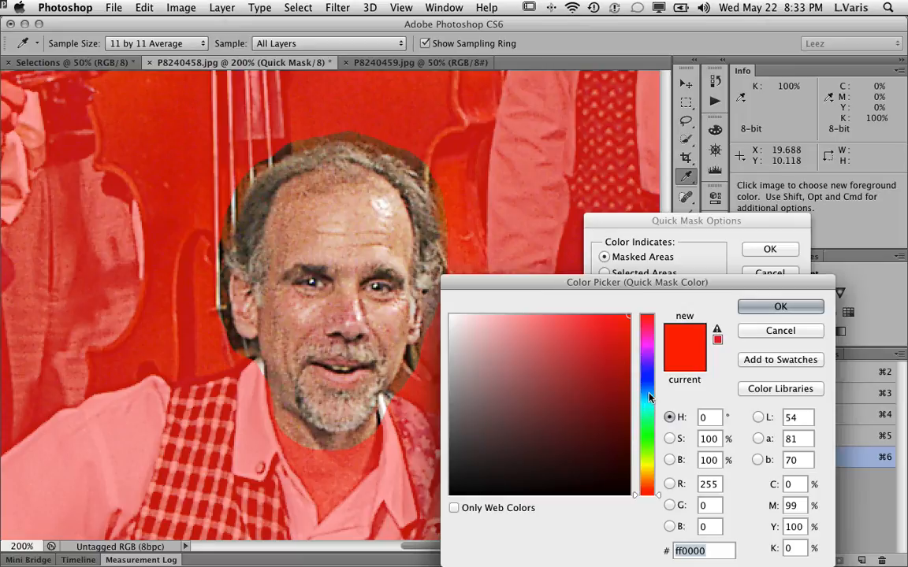
pyautogui.click(647, 389)
pyautogui.click(616, 356)
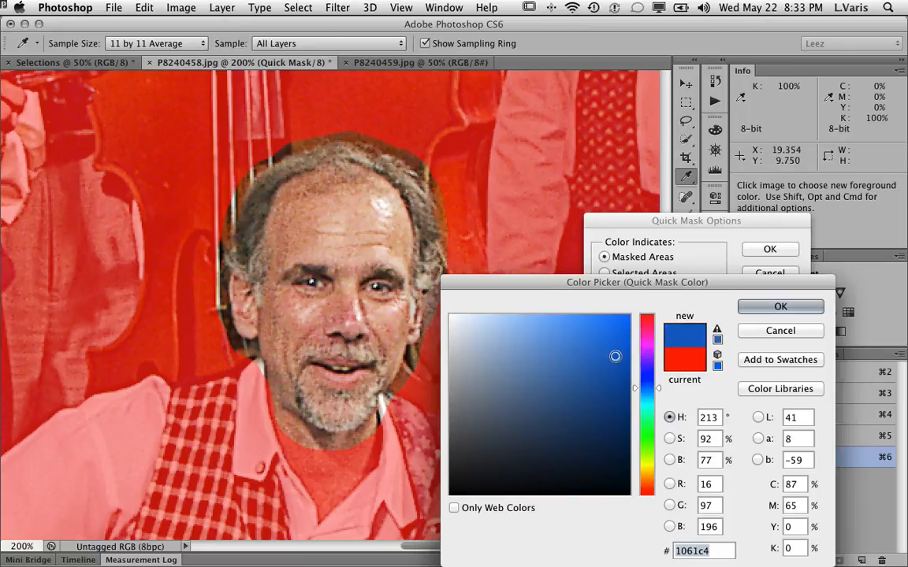
pyautogui.click(619, 391)
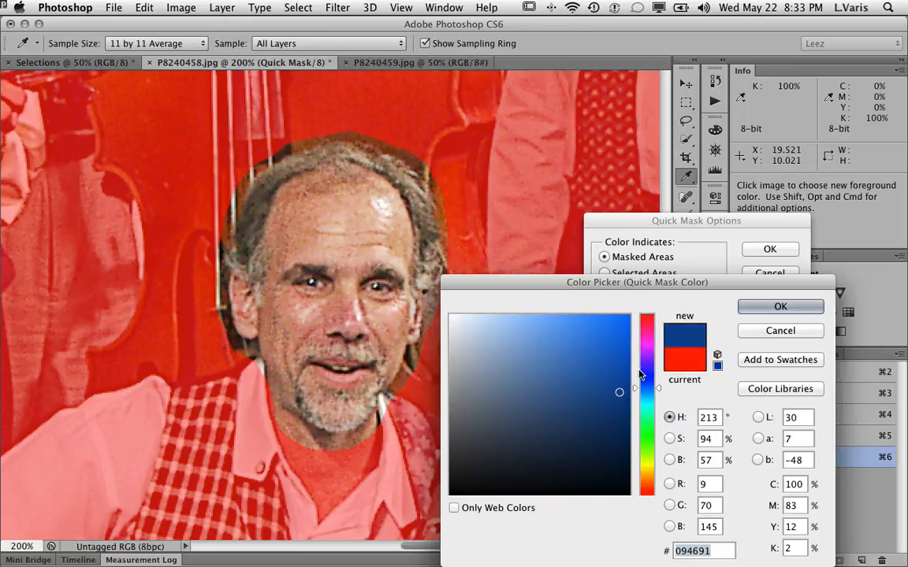
pyautogui.click(623, 391)
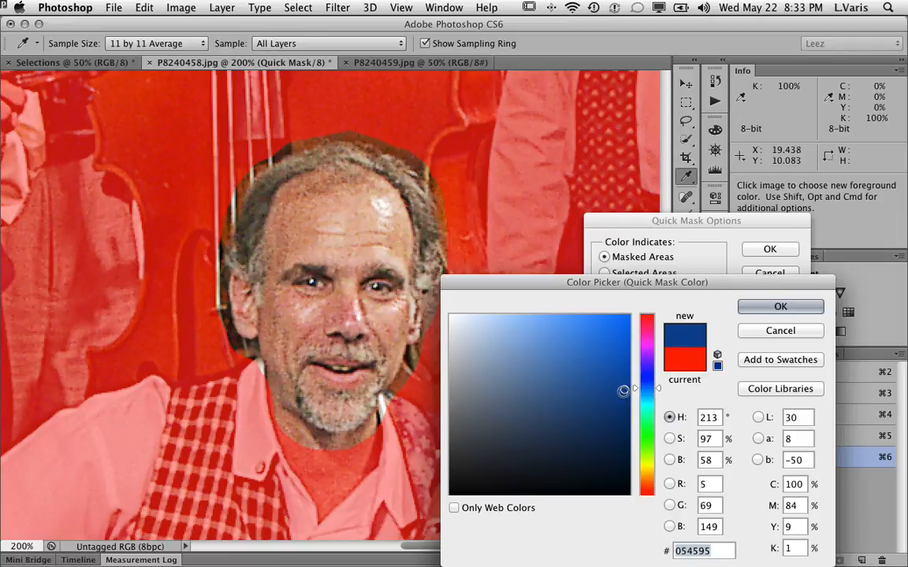
pyautogui.click(753, 302)
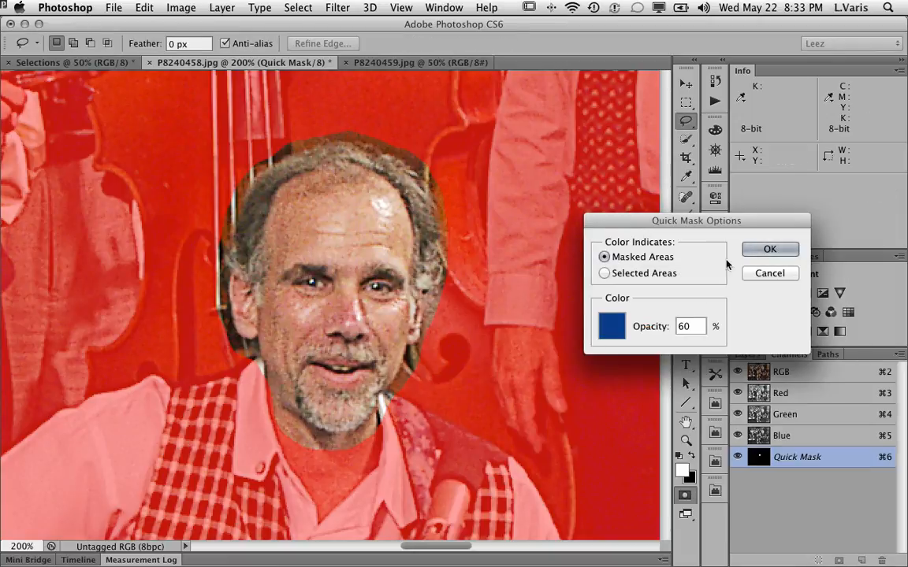
pyautogui.click(760, 250)
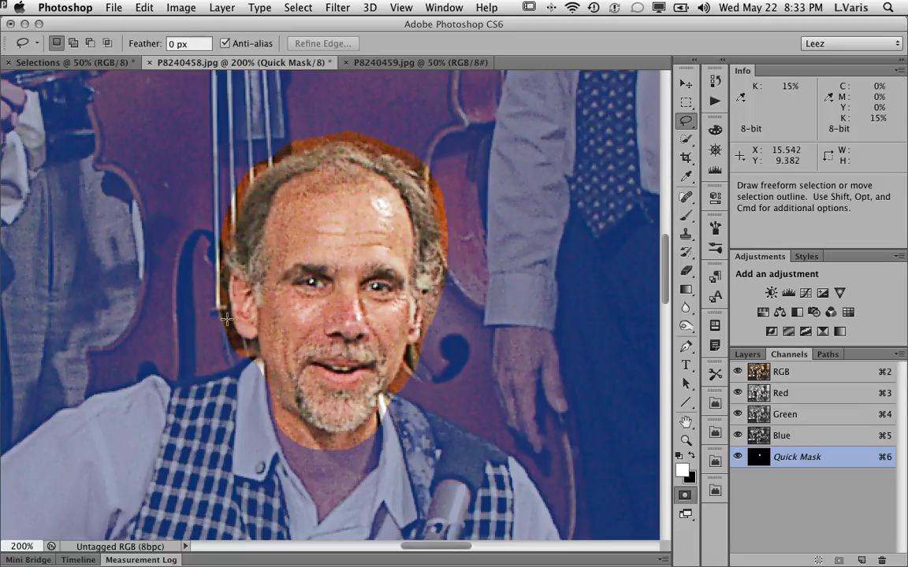
# Set the Quick Mask opacity to 80%.
pyautogui.click(898, 355)
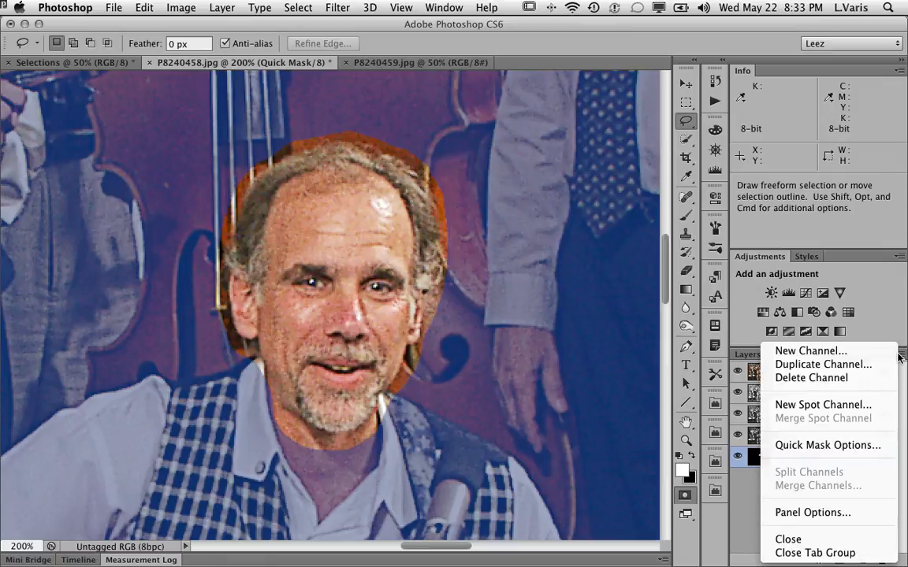
pyautogui.click(814, 444)
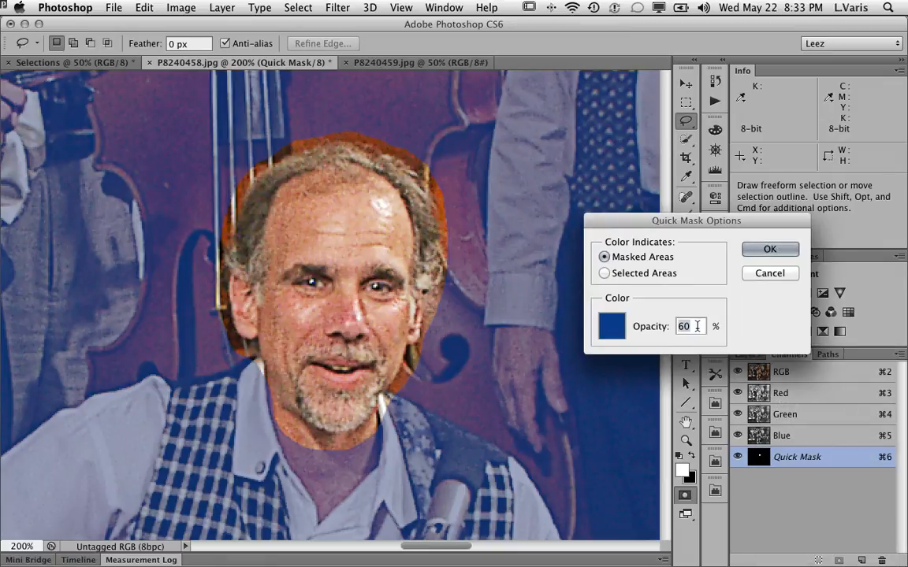
pyautogui.write('80')
pyautogui.click(752, 252)
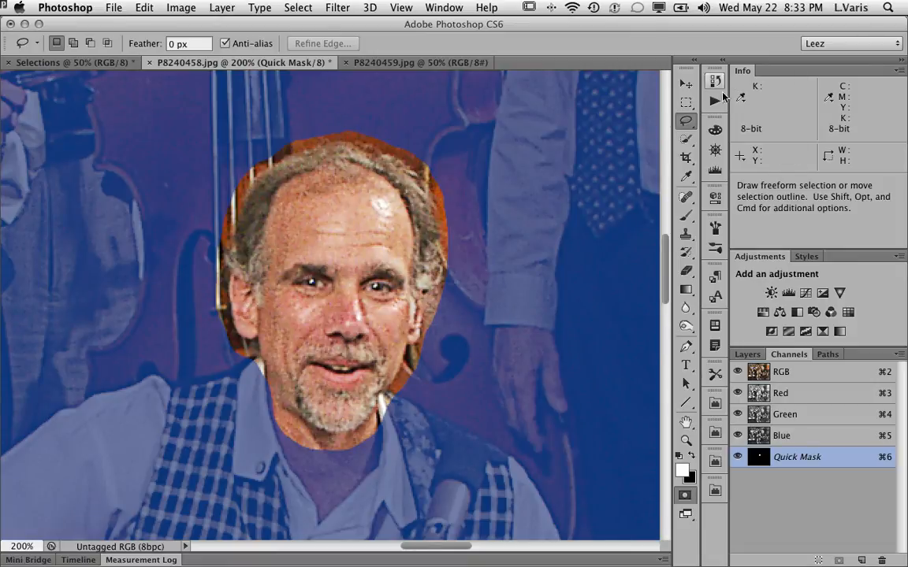
# Marquee a rectangle around the head and apply a Gaussian Blur of radius 5 pixels to the Quick Mask.
pyautogui.click(687, 104)
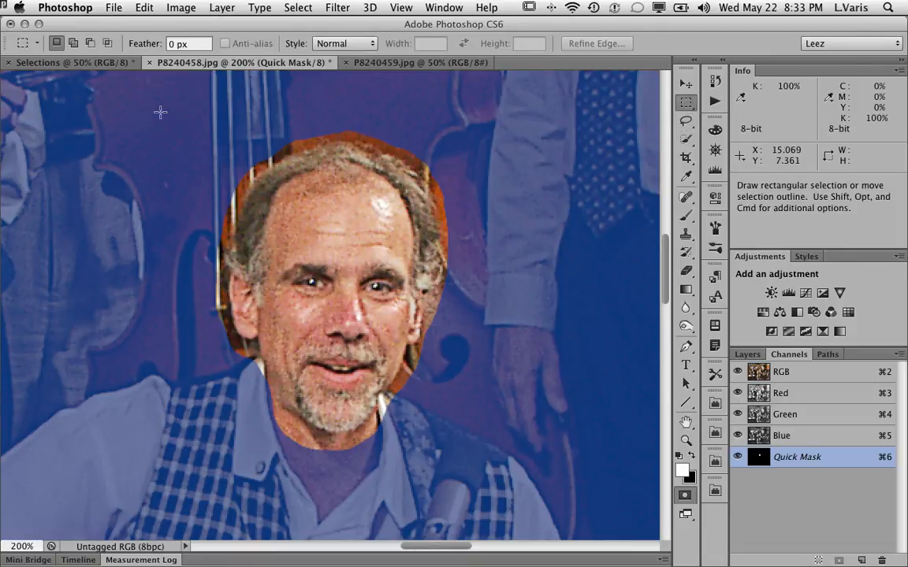
pyautogui.moveTo(170, 108); pyautogui.dragTo(515, 473)
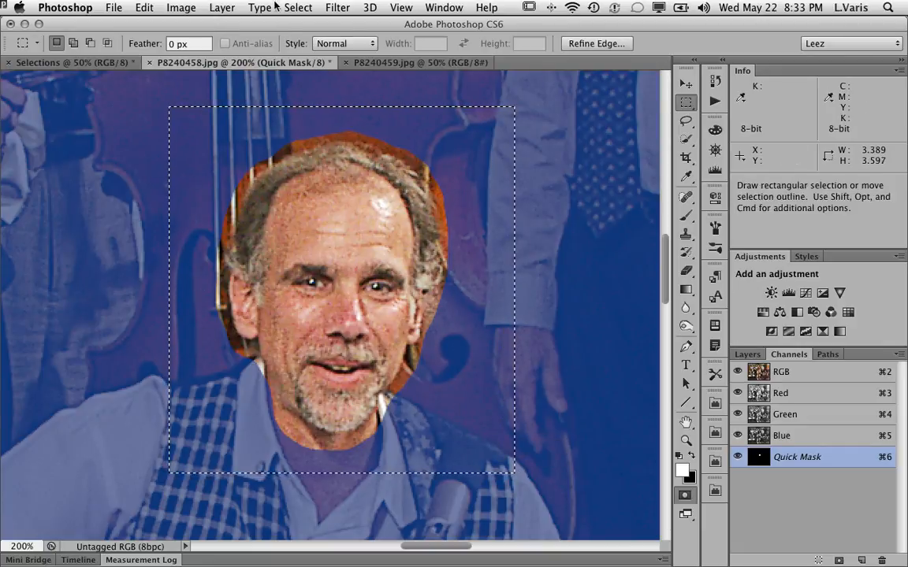
pyautogui.click(339, 8)
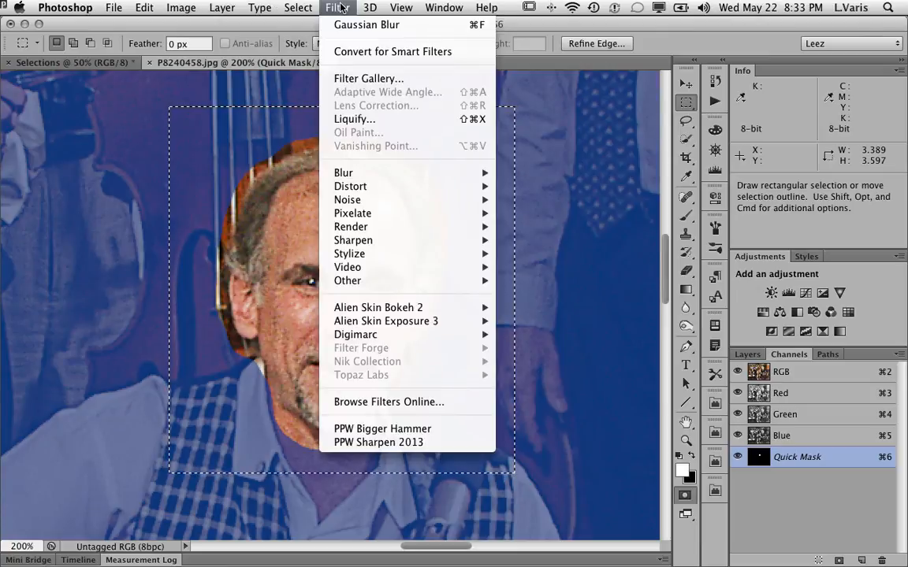
pyautogui.moveTo(370, 173)
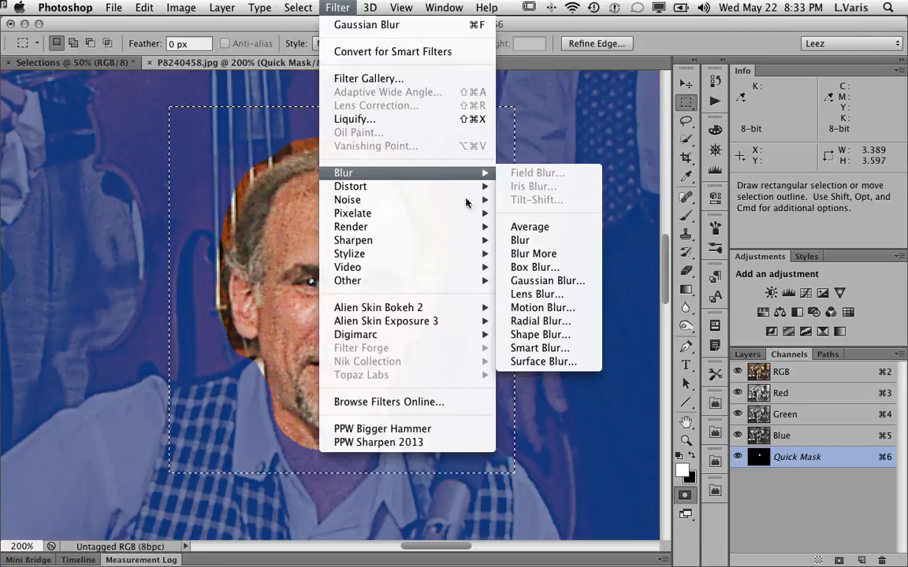
pyautogui.click(551, 281)
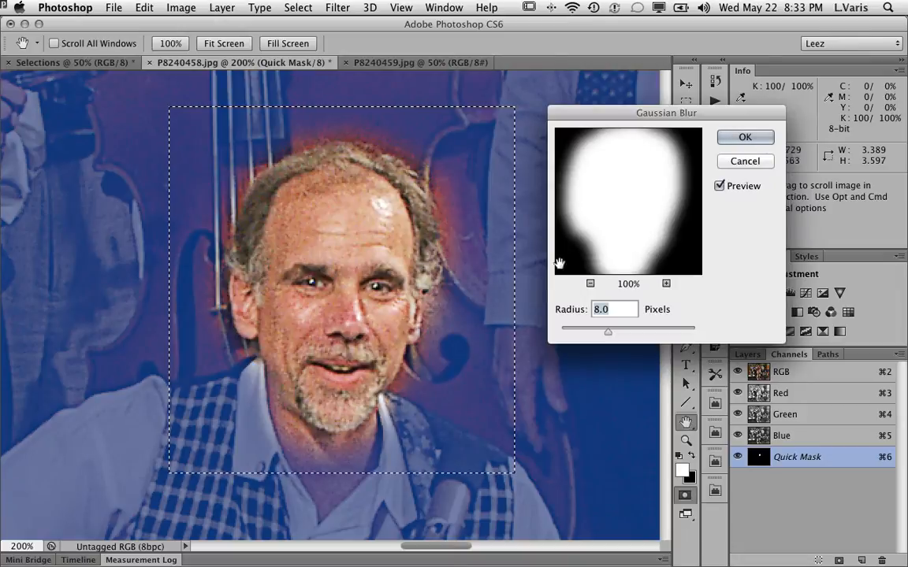
pyautogui.moveTo(611, 339); pyautogui.dragTo(595, 338)
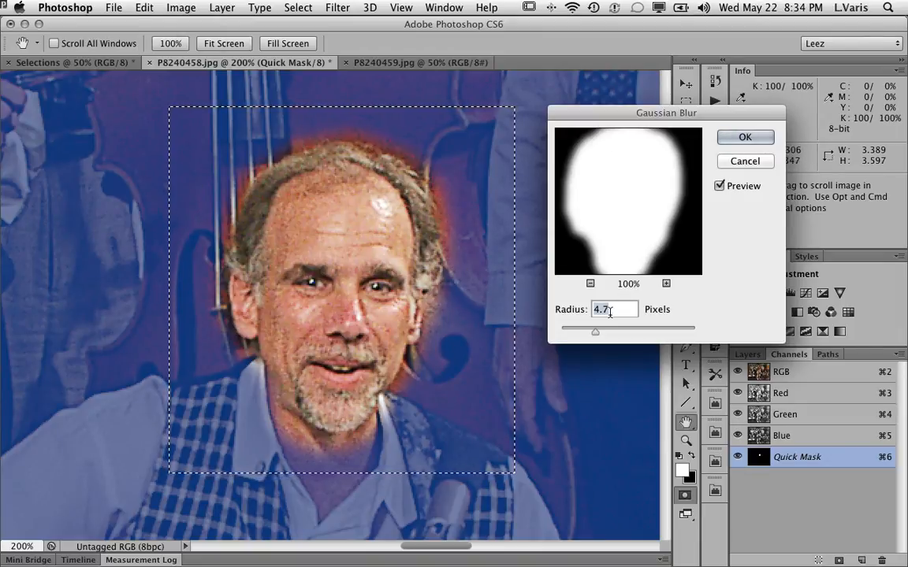
pyautogui.write('5')
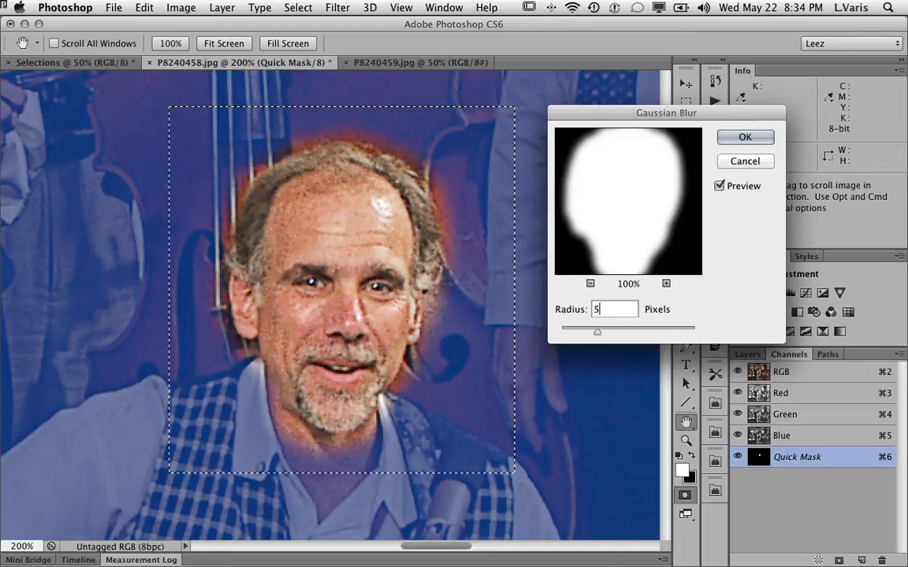
pyautogui.click(745, 138)
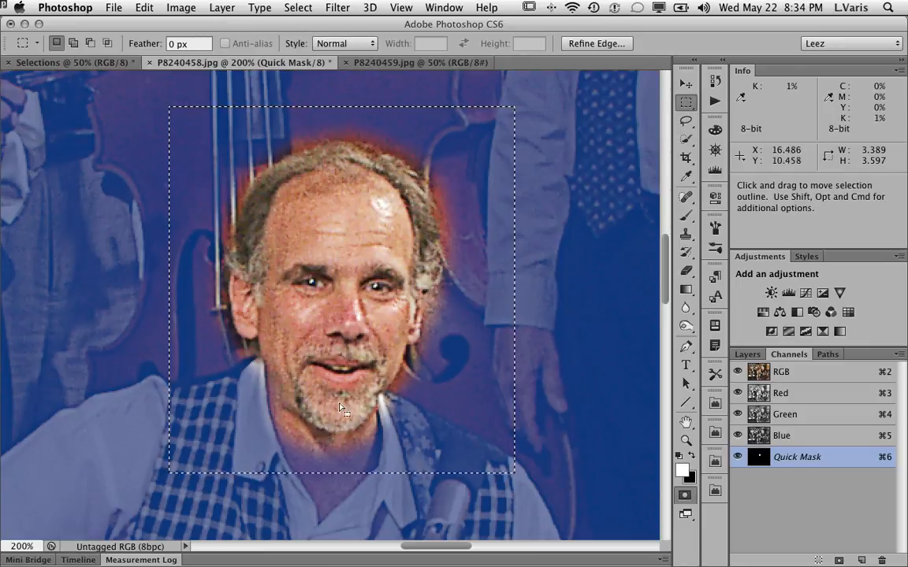
# Apply the Minimum filter with a 5 pixel radius to the Quick Mask inside the rectangle.
pyautogui.click(338, 7)
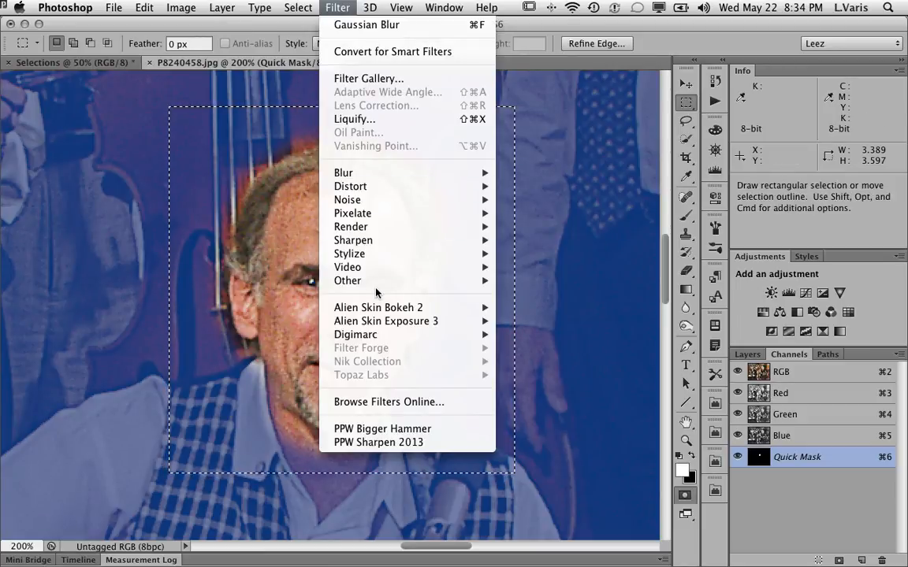
pyautogui.moveTo(458, 281)
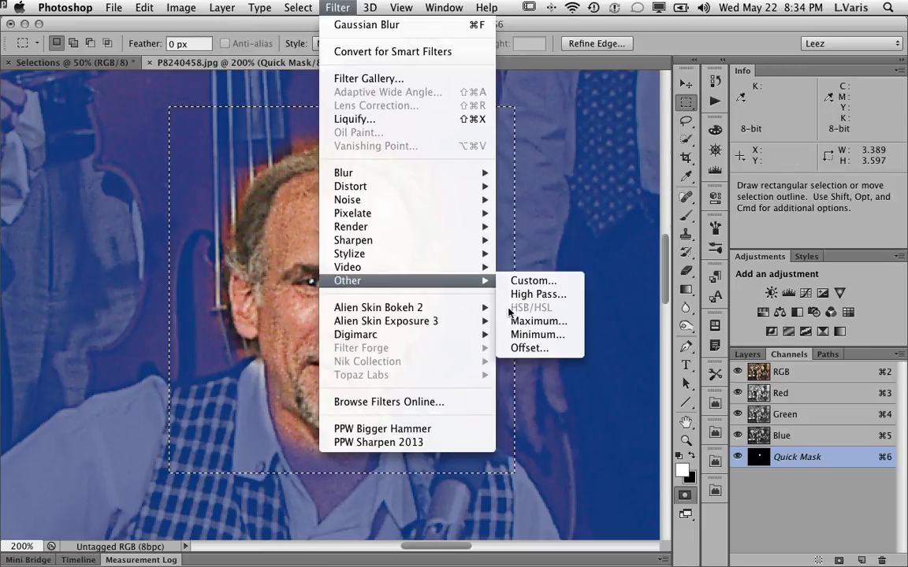
pyautogui.click(553, 336)
pyautogui.moveTo(595, 297); pyautogui.dragTo(598, 297)
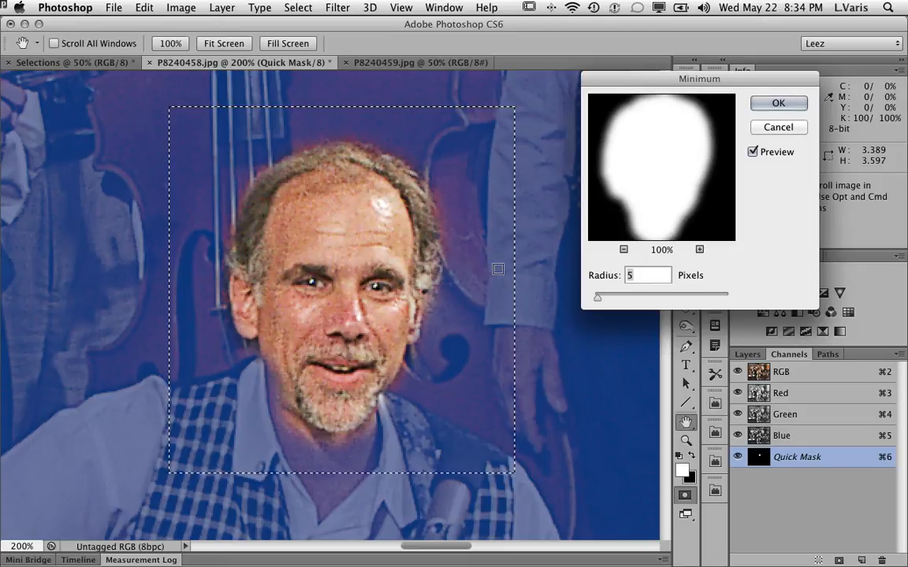
pyautogui.click(776, 103)
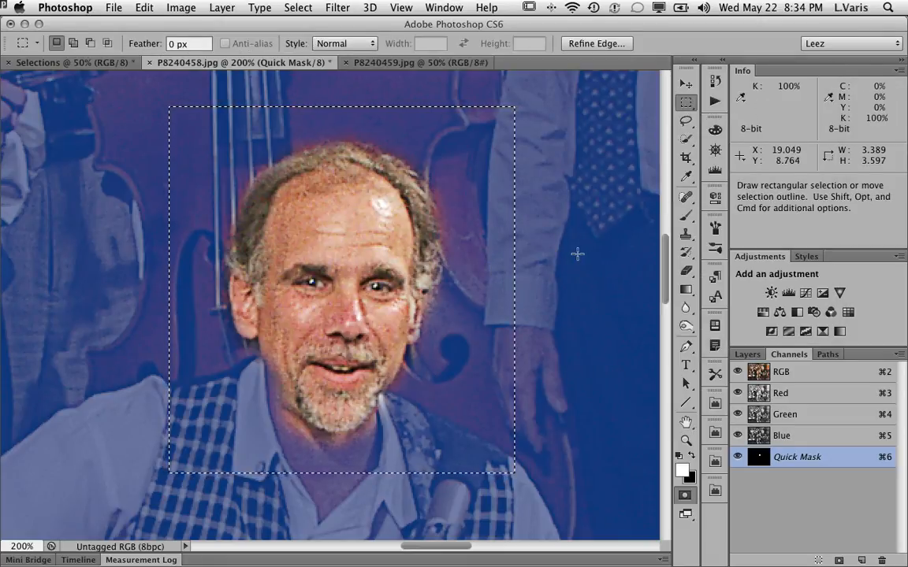
# Deselect, paint black around the head's edges with a 25 px brush, and exit Quick Mask mode.
pyautogui.click(687, 217)
pyautogui.press('super+d')
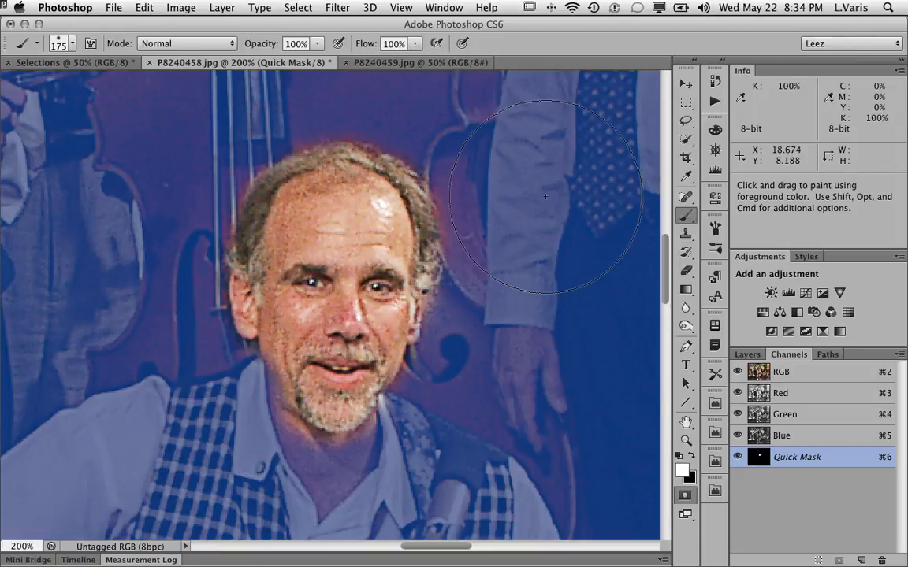
pyautogui.press('[')
pyautogui.press('[')
pyautogui.press('[')
pyautogui.press('[')
pyautogui.press('[')
pyautogui.press('[')
pyautogui.press('[')
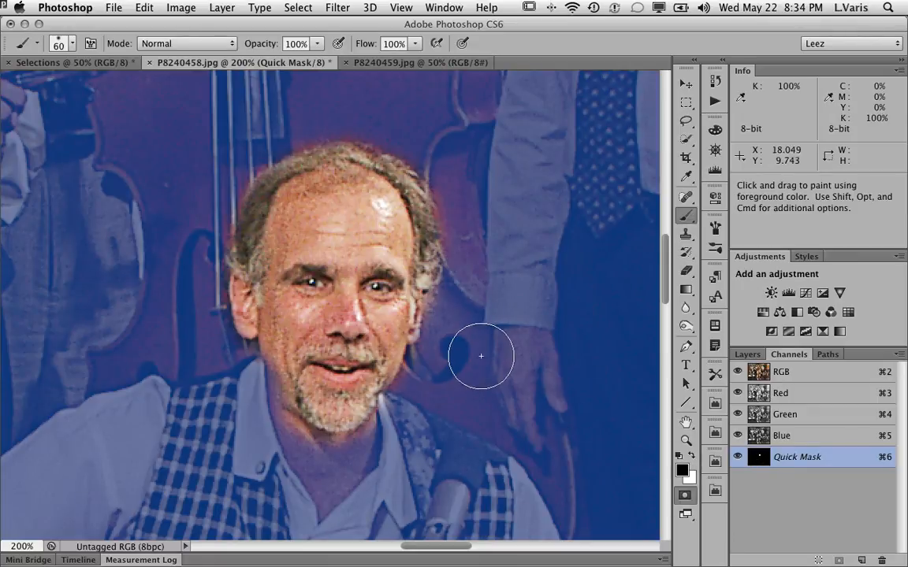
pyautogui.press('[')
pyautogui.press('[')
pyautogui.press('[')
pyautogui.press('[')
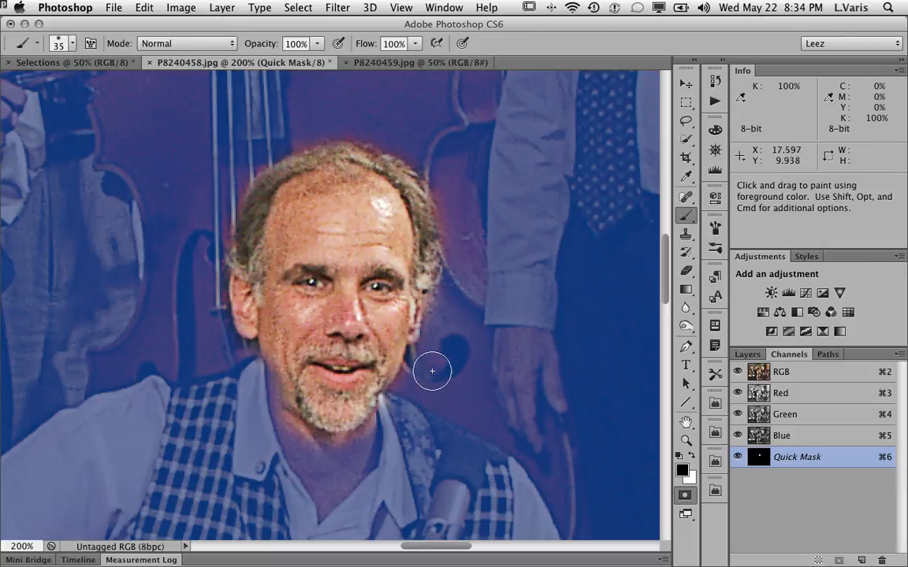
pyautogui.moveTo(414, 375)
pyautogui.mouseDown()
pyautogui.moveTo(366, 440)
pyautogui.moveTo(341, 450)
pyautogui.moveTo(315, 449)
pyautogui.moveTo(253, 413)
pyautogui.mouseUp()
pyautogui.moveTo(212, 353)
pyautogui.mouseDown()
pyautogui.moveTo(207, 249)
pyautogui.moveTo(250, 149)
pyautogui.moveTo(225, 174)
pyautogui.moveTo(293, 135)
pyautogui.mouseUp()
pyautogui.moveTo(413, 145); pyautogui.dragTo(454, 207)
pyautogui.moveTo(465, 257); pyautogui.dragTo(459, 282)
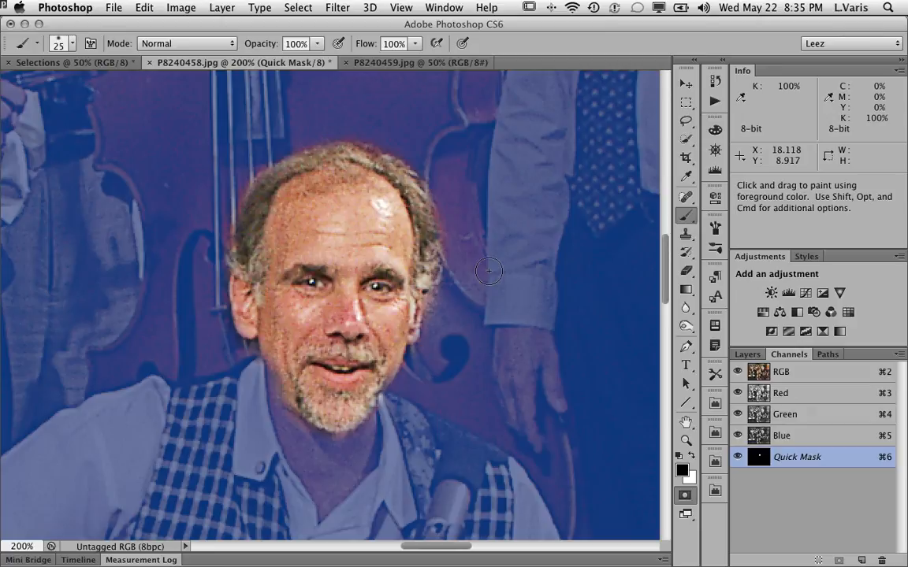
pyautogui.press('q')
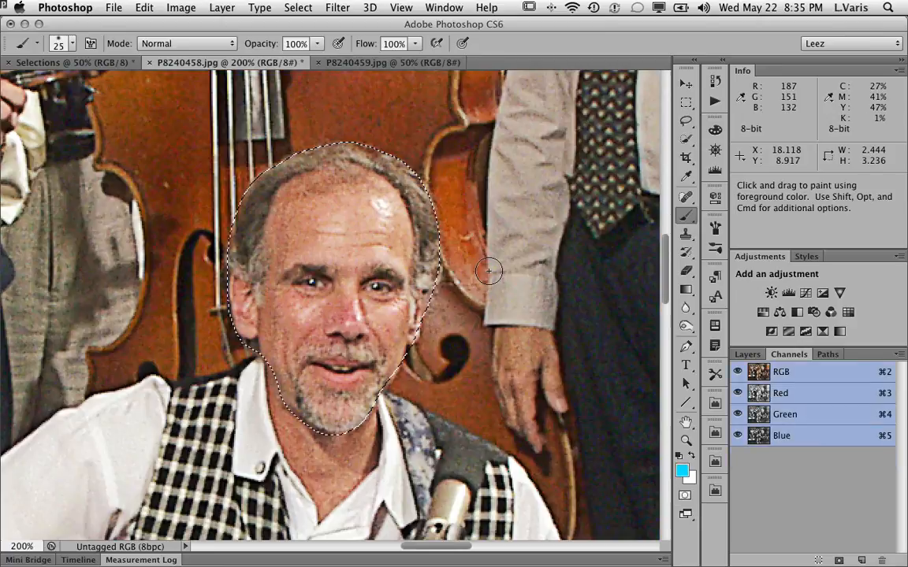
pyautogui.click(687, 84)
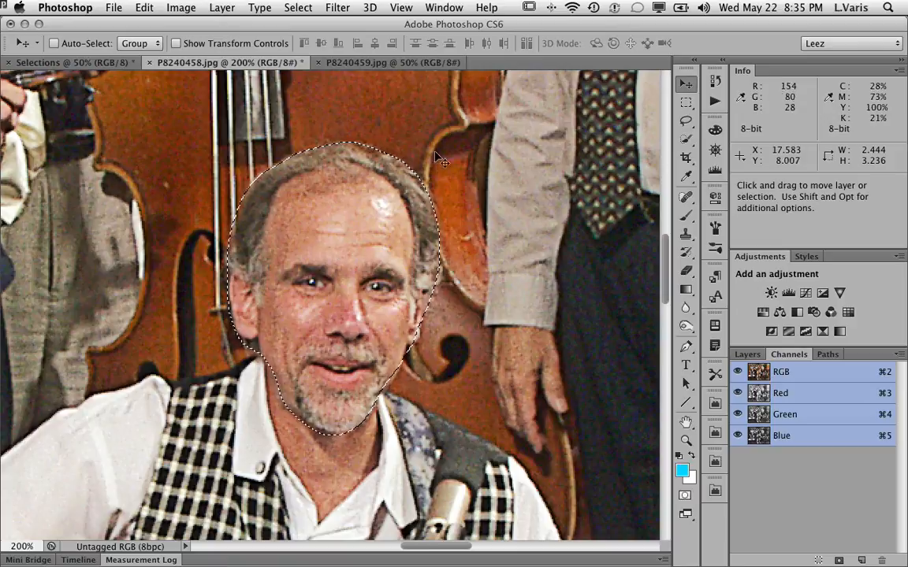
# Drag the selected head from P8240458.jpg into P8240459.jpg, zoomed to 200%, and place it over the guitarist's face.
pyautogui.click(365, 58)
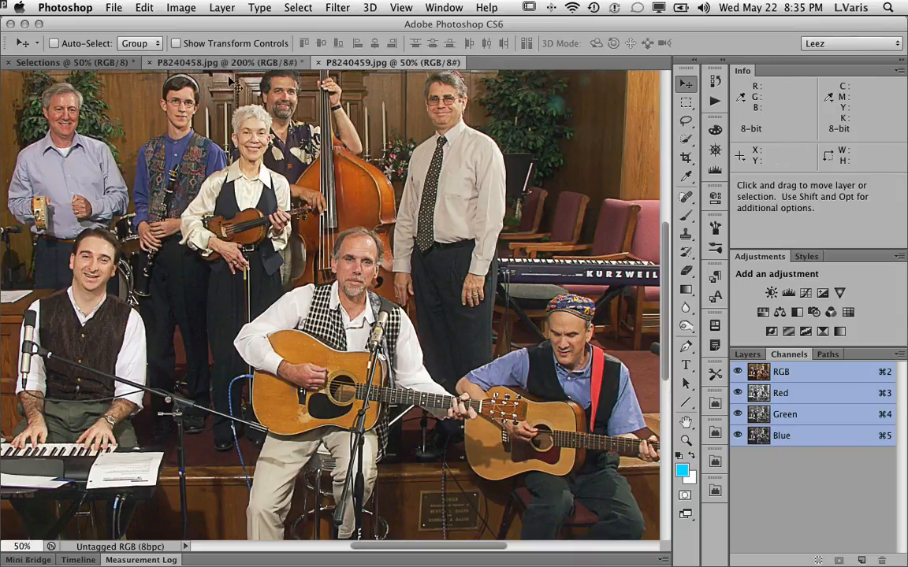
pyautogui.keyDown('super'); pyautogui.click(359, 270); pyautogui.keyUp('super')
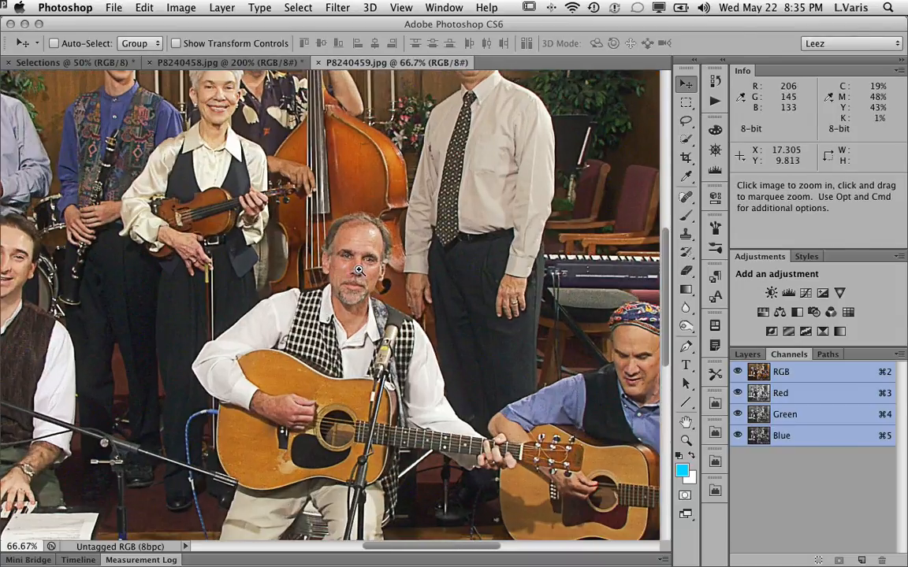
pyautogui.keyDown('super'); pyautogui.click(358, 271); pyautogui.keyUp('super')
pyautogui.keyDown('super'); pyautogui.click(355, 272); pyautogui.keyUp('super')
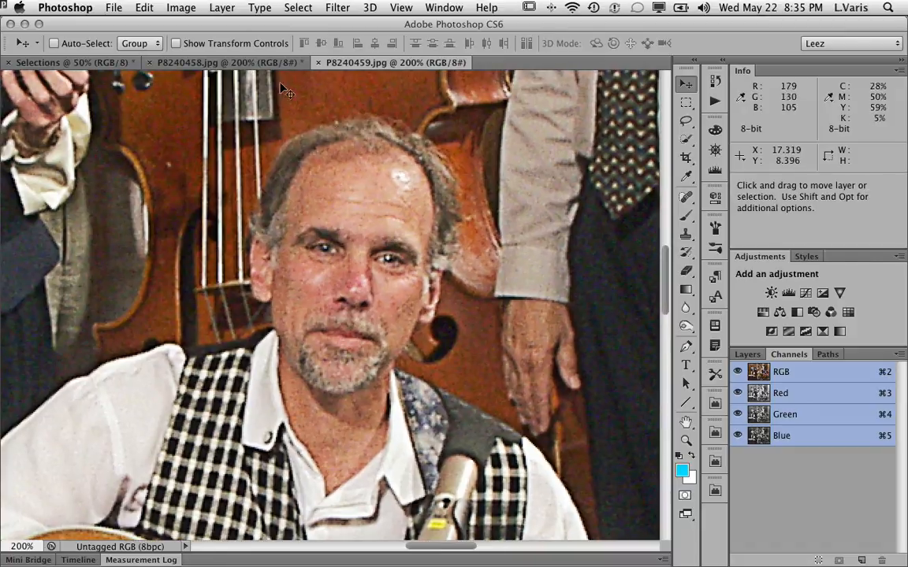
pyautogui.click(203, 61)
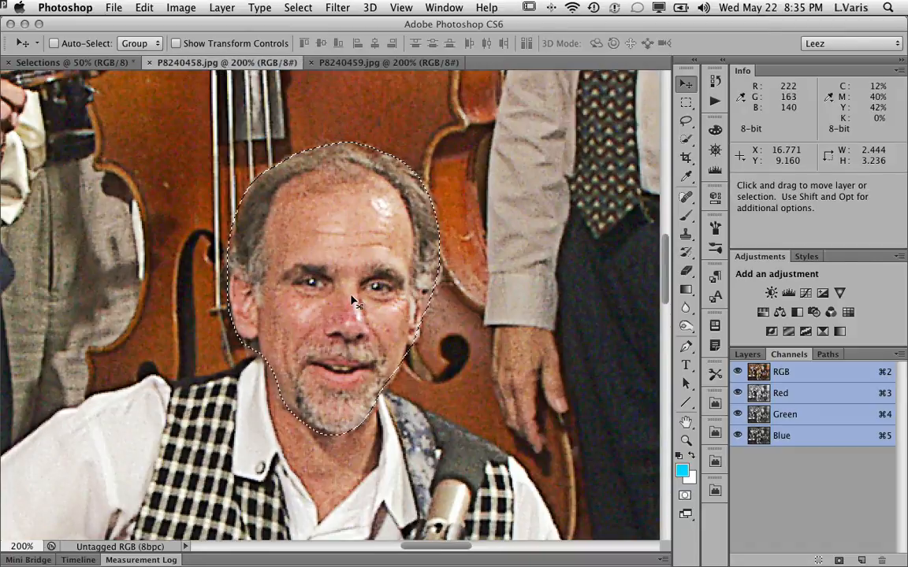
pyautogui.click(383, 63)
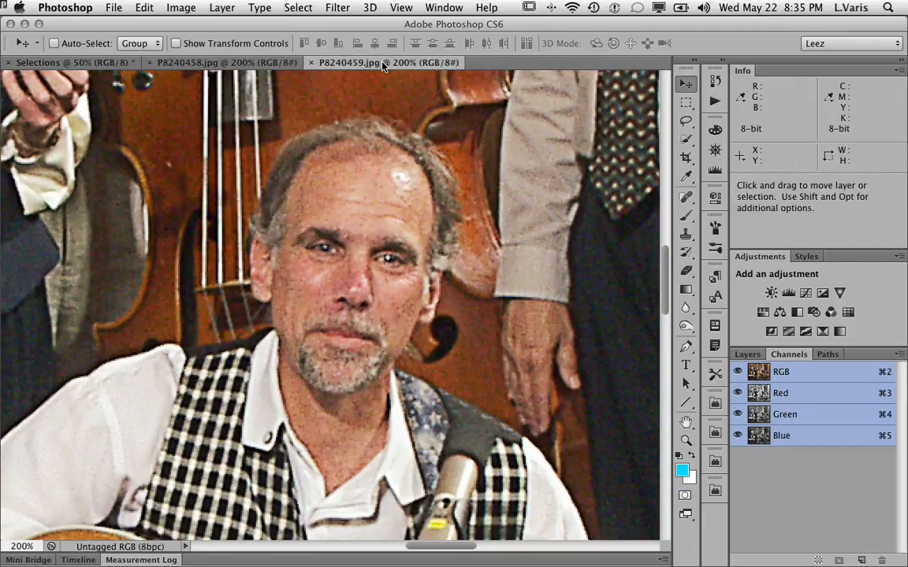
pyautogui.click(266, 66)
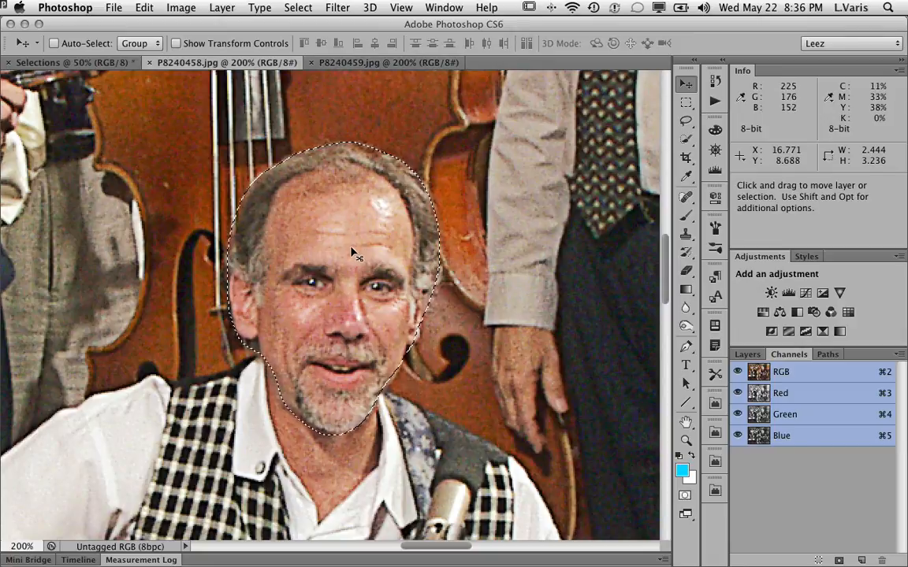
pyautogui.moveTo(354, 252); pyautogui.dragTo(388, 66)
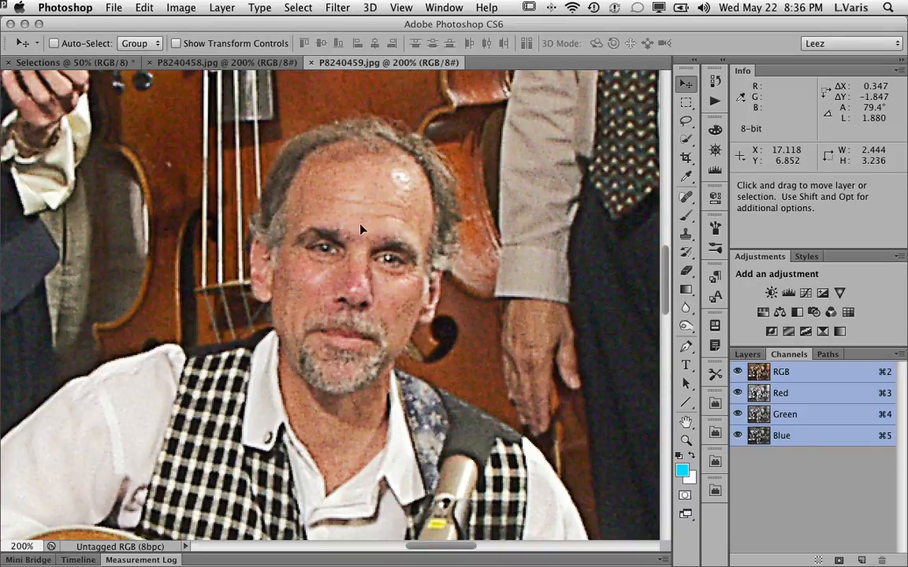
pyautogui.moveTo(357, 244); pyautogui.dragTo(360, 248)
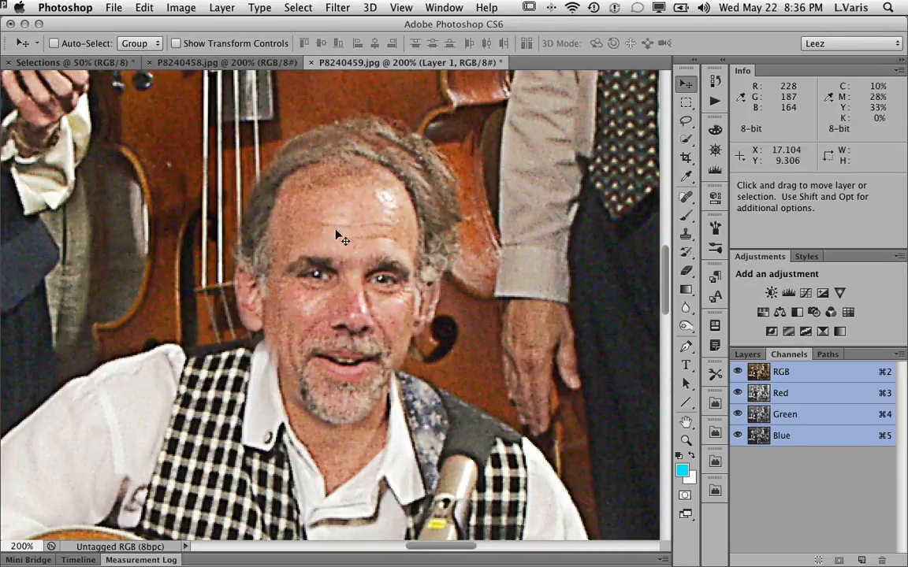
# Rename the new layer head and nudge it into alignment over the guitarist's face.
pyautogui.click(745, 355)
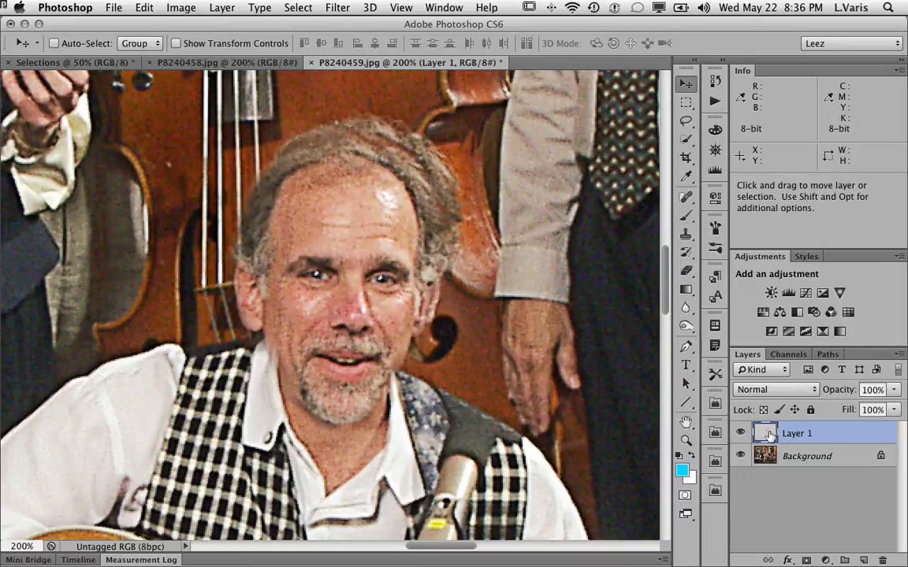
pyautogui.doubleClick(797, 435)
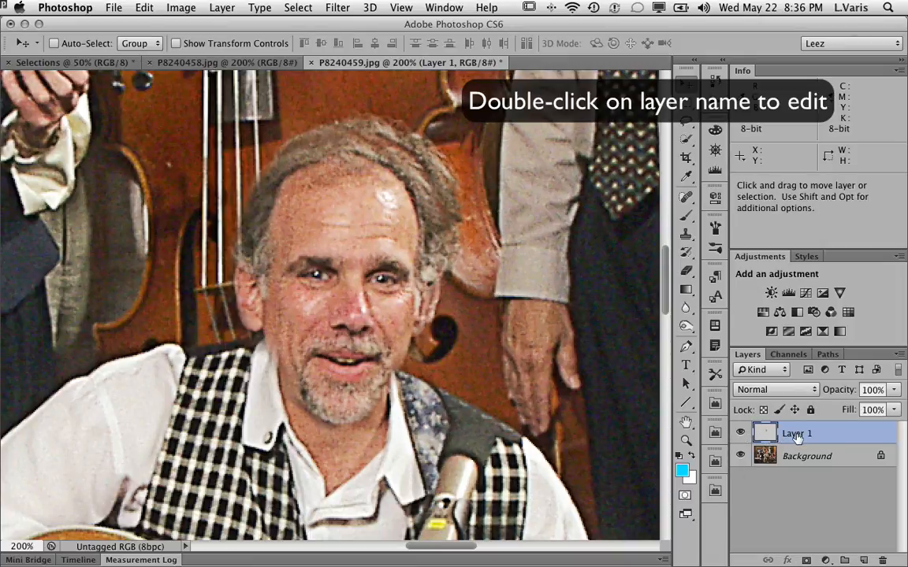
pyautogui.write('head')
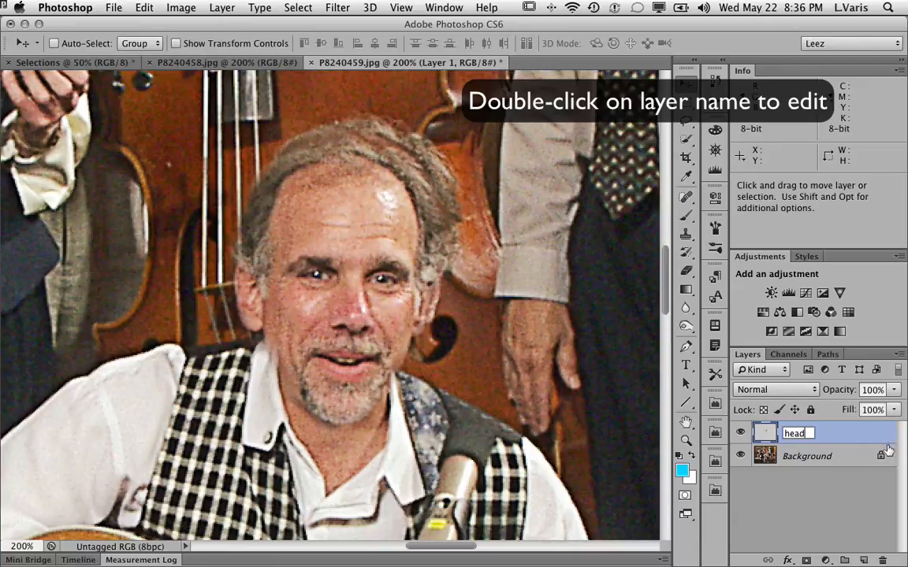
pyautogui.press('Return')
pyautogui.moveTo(298, 278); pyautogui.dragTo(316, 265)
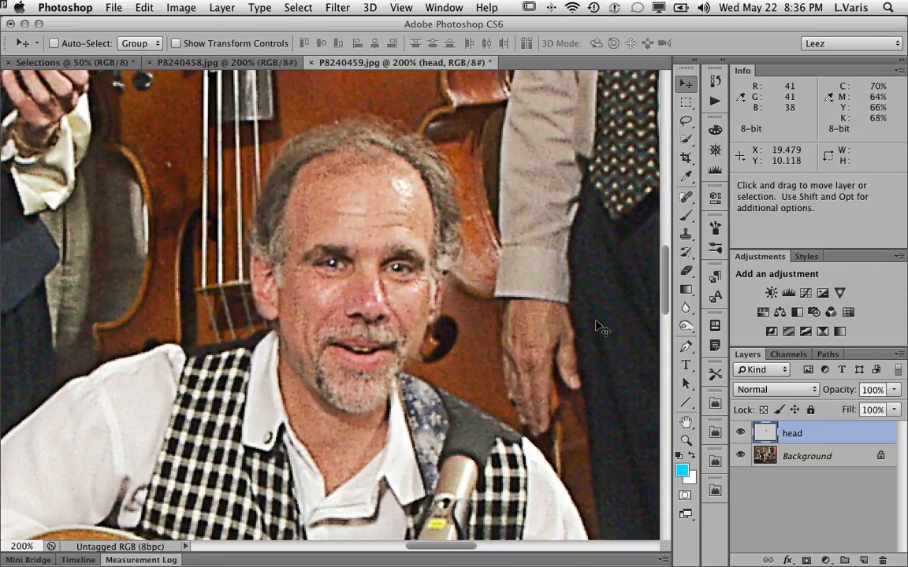
# Toggle the head layer's visibility repeatedly to compare the swapped head with the original face.
pyautogui.click(741, 434)
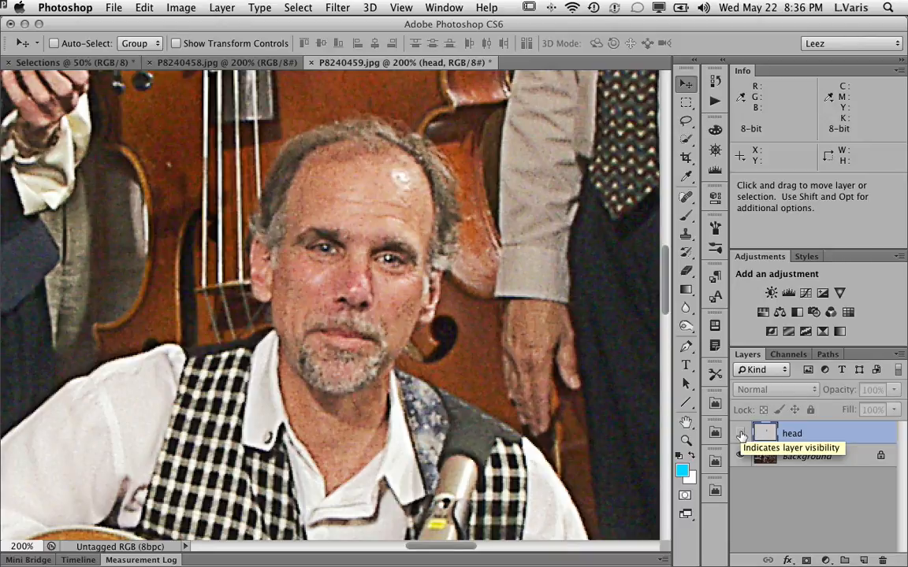
pyautogui.click(741, 434)
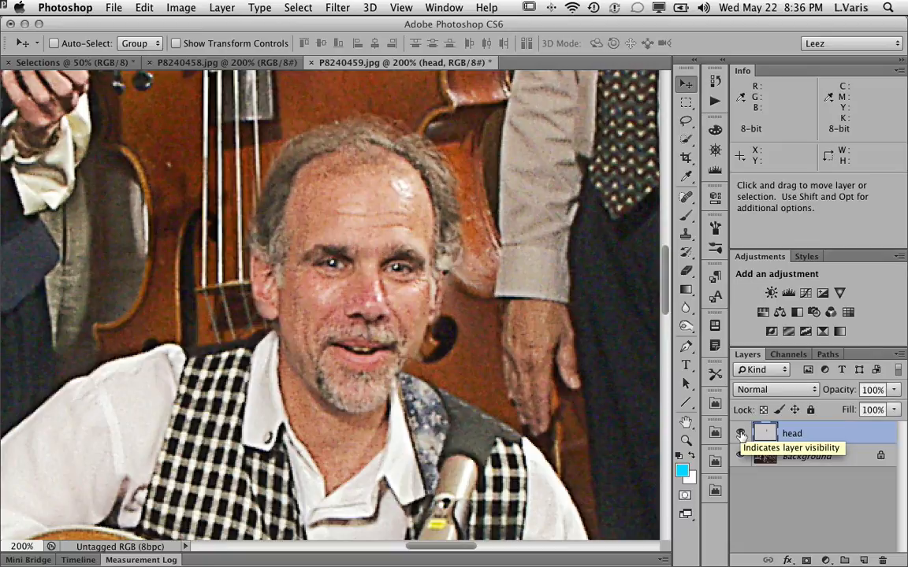
pyautogui.click(740, 434)
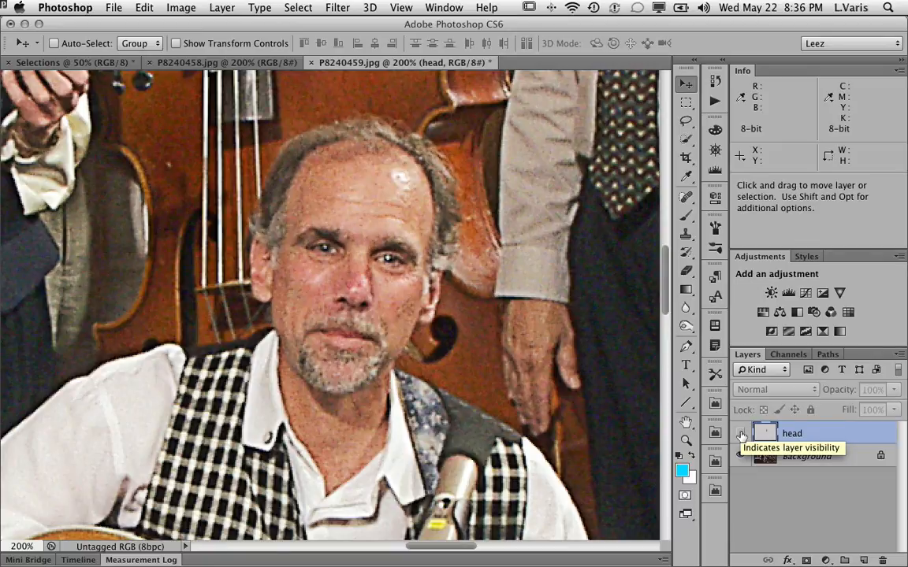
pyautogui.click(741, 435)
pyautogui.click(740, 435)
pyautogui.click(741, 434)
pyautogui.click(740, 434)
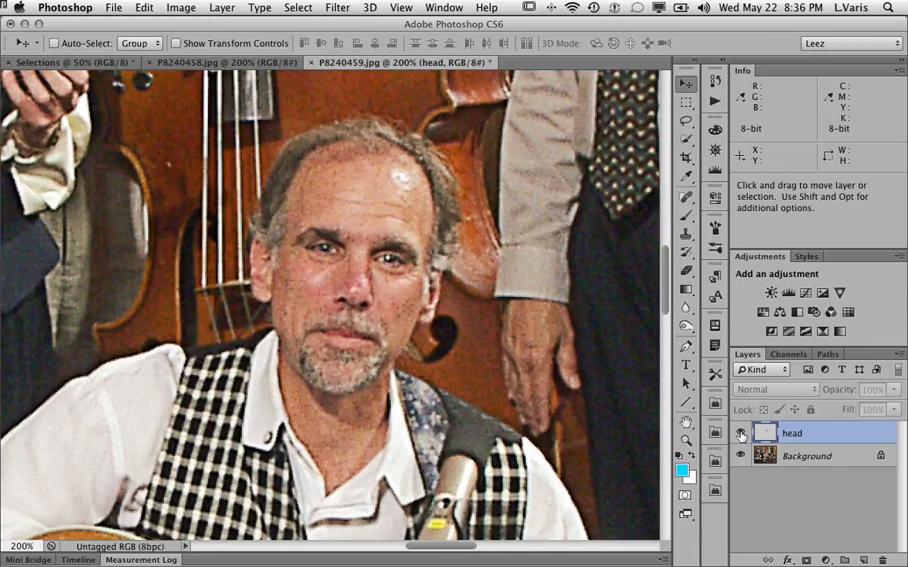
pyautogui.click(741, 434)
pyautogui.click(741, 434)
pyautogui.click(740, 434)
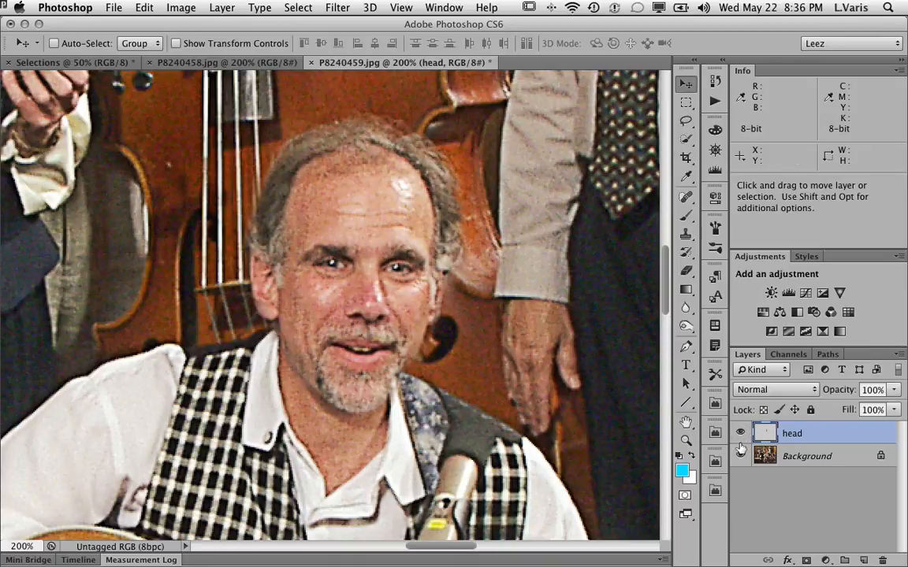
# Nudge the head layer slightly and toggle its visibility to compare it with the original face.
pyautogui.moveTo(373, 268); pyautogui.dragTo(373, 270)
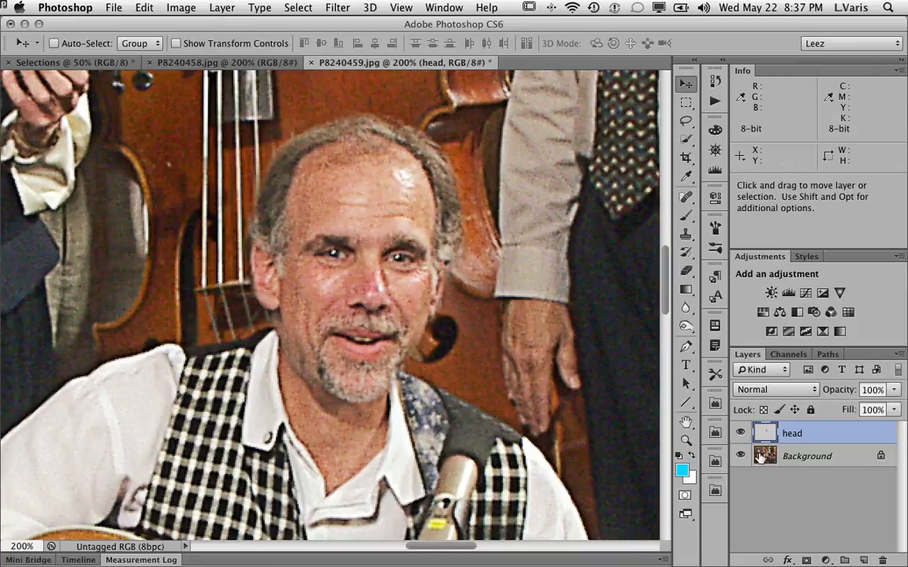
pyautogui.click(741, 434)
pyautogui.click(741, 434)
pyautogui.click(741, 434)
pyautogui.click(740, 434)
pyautogui.click(740, 434)
pyautogui.click(740, 434)
# Lower the head layer's opacity to 46% and reposition it over the guitarist's face.
pyautogui.click(895, 391)
pyautogui.moveTo(895, 409); pyautogui.dragTo(863, 410)
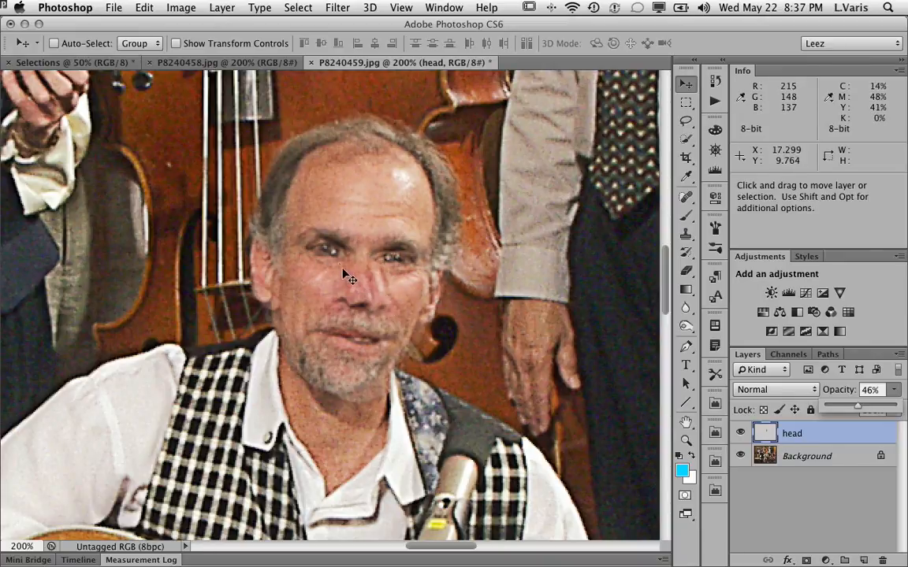
pyautogui.moveTo(355, 289); pyautogui.dragTo(351, 281)
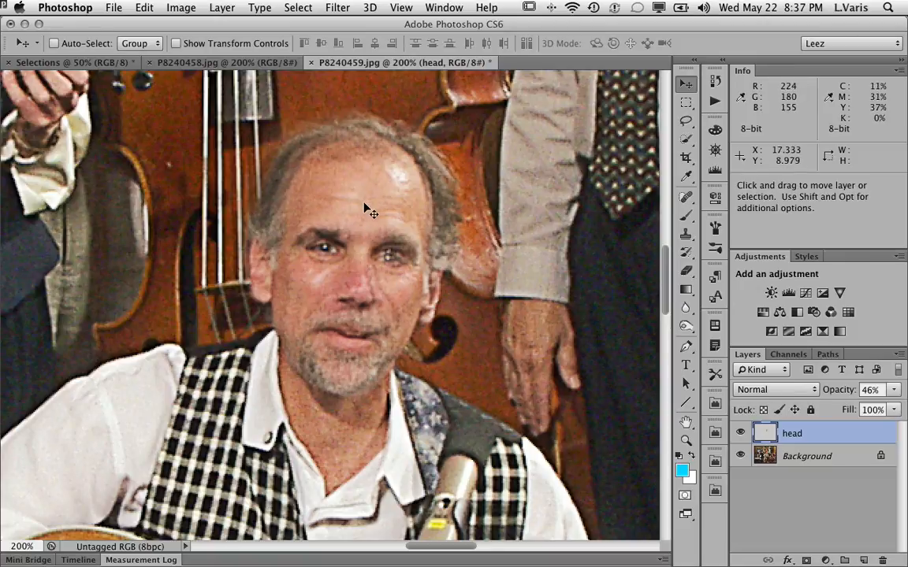
# Free-transform the head layer, shifting it and rotating it about 4.4° to match the face's tilt.
pyautogui.click(144, 8)
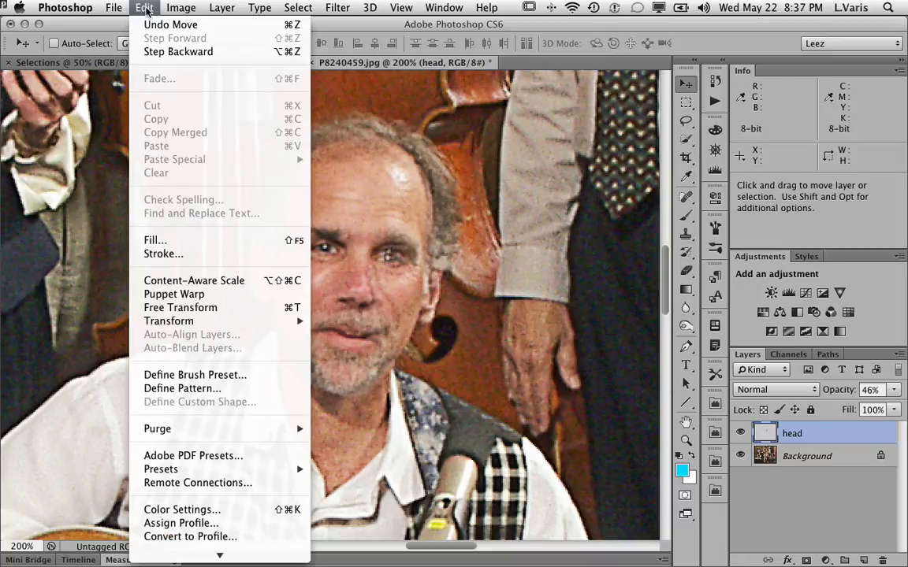
pyautogui.click(231, 313)
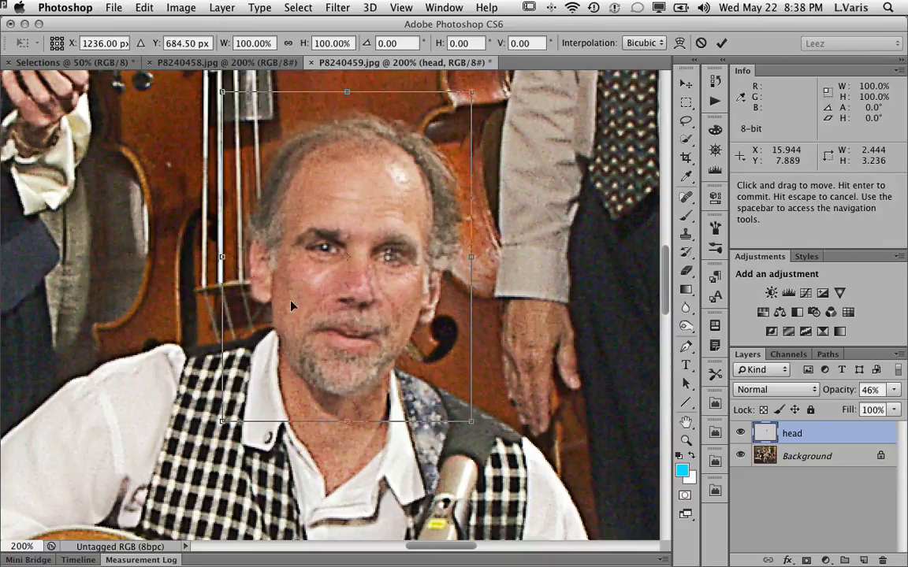
pyautogui.moveTo(346, 258); pyautogui.dragTo(323, 249)
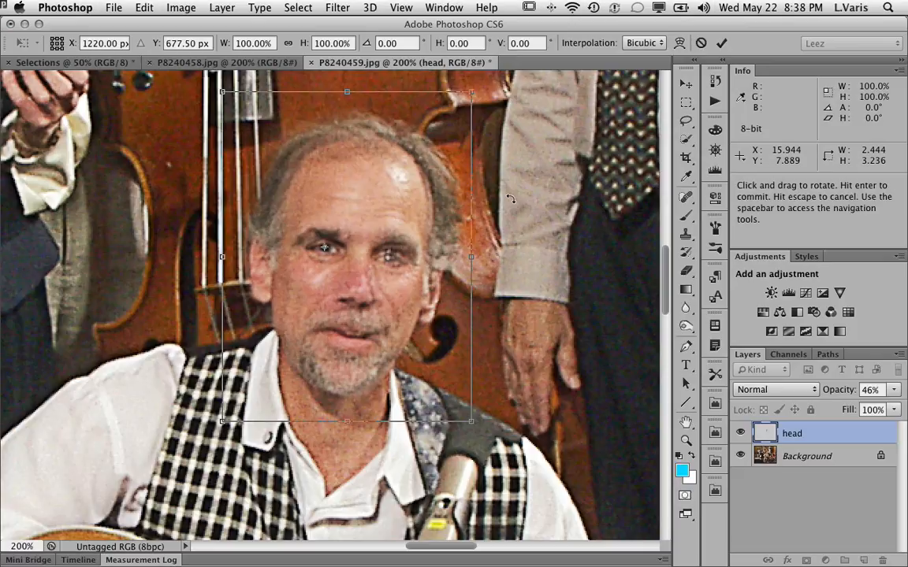
pyautogui.moveTo(510, 208); pyautogui.dragTo(509, 221)
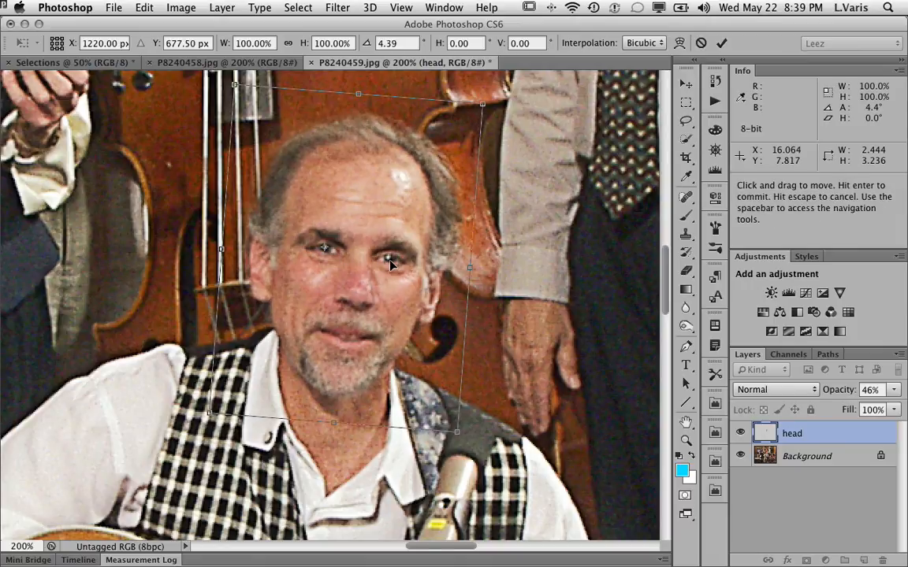
# Set the head layer's opacity back to 100% and commit the transformation.
pyautogui.click(895, 390)
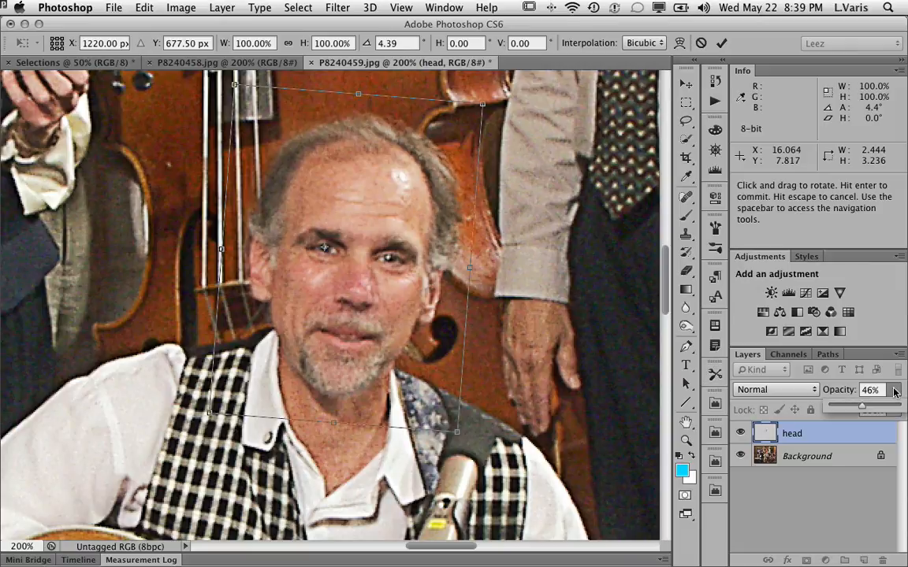
pyautogui.moveTo(862, 408); pyautogui.dragTo(899, 408)
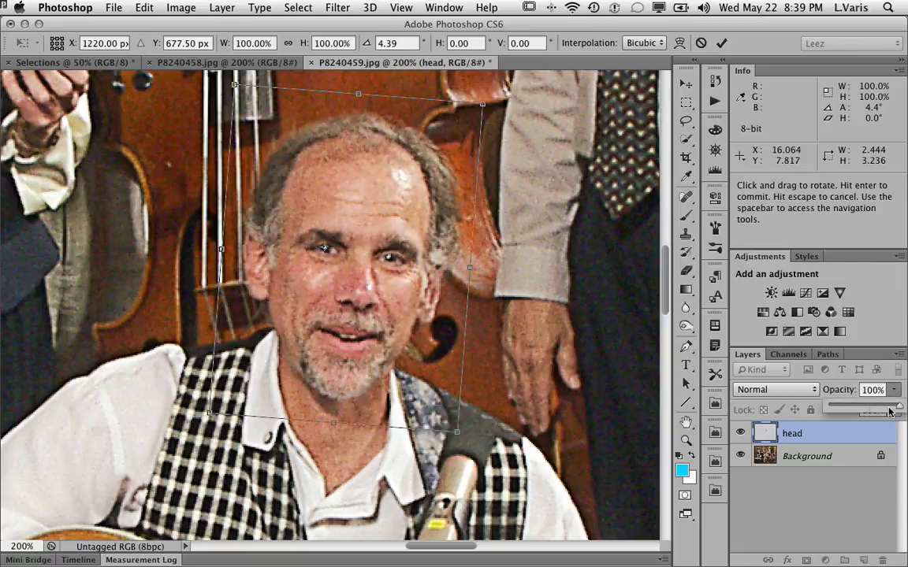
pyautogui.click(722, 44)
pyautogui.press('Return')
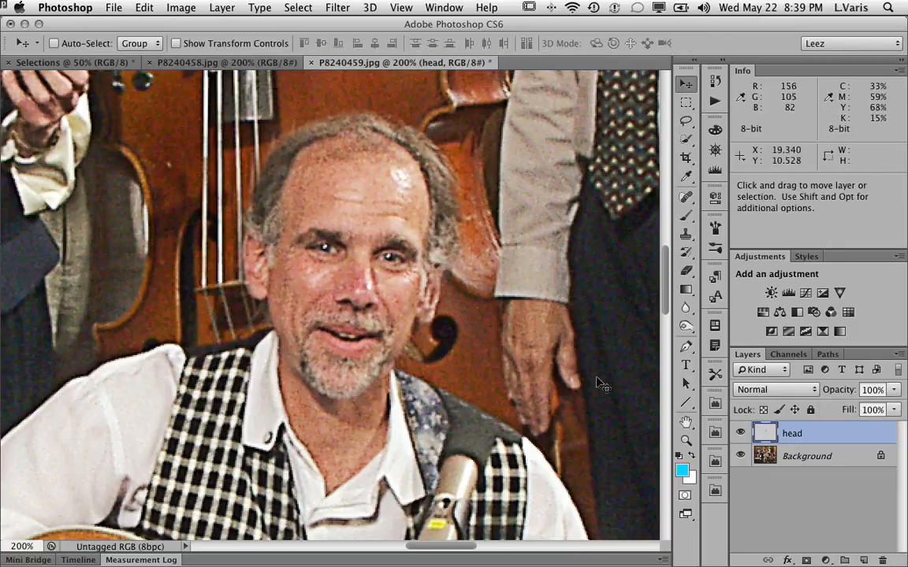
# Toggle the head layer's visibility repeatedly to compare the transformed head with the original face.
pyautogui.click(740, 434)
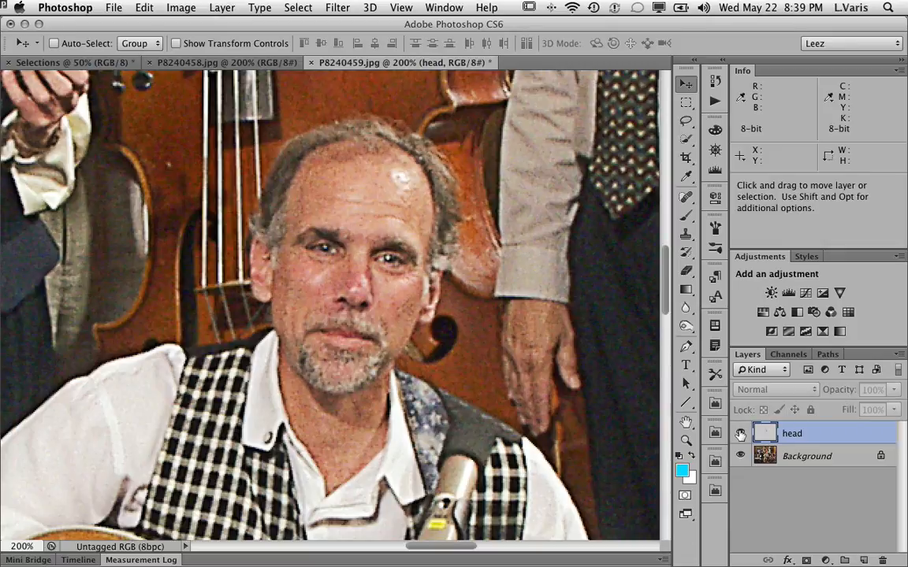
pyautogui.click(740, 434)
pyautogui.click(740, 434)
pyautogui.click(739, 434)
pyautogui.click(740, 434)
pyautogui.click(740, 434)
pyautogui.click(740, 434)
pyautogui.click(740, 434)
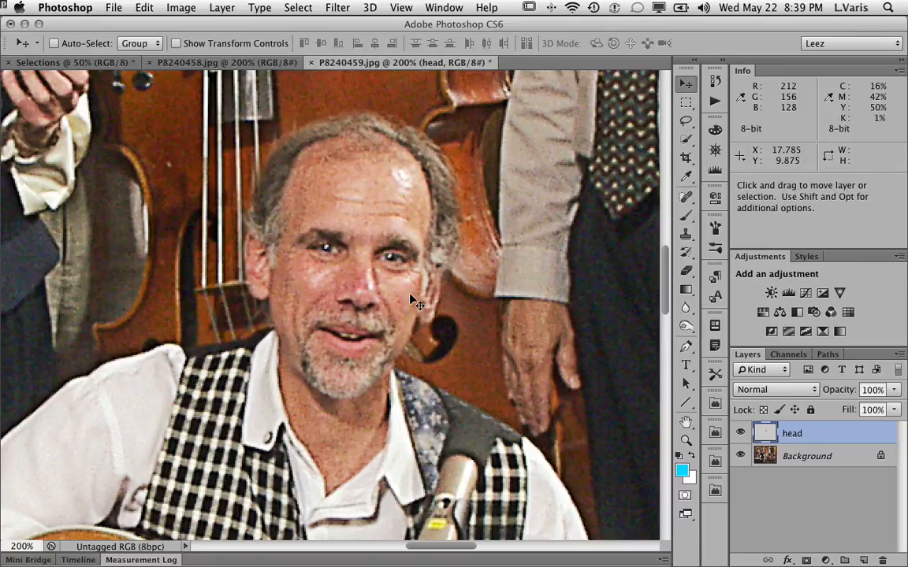
pyautogui.click(740, 433)
pyautogui.click(741, 434)
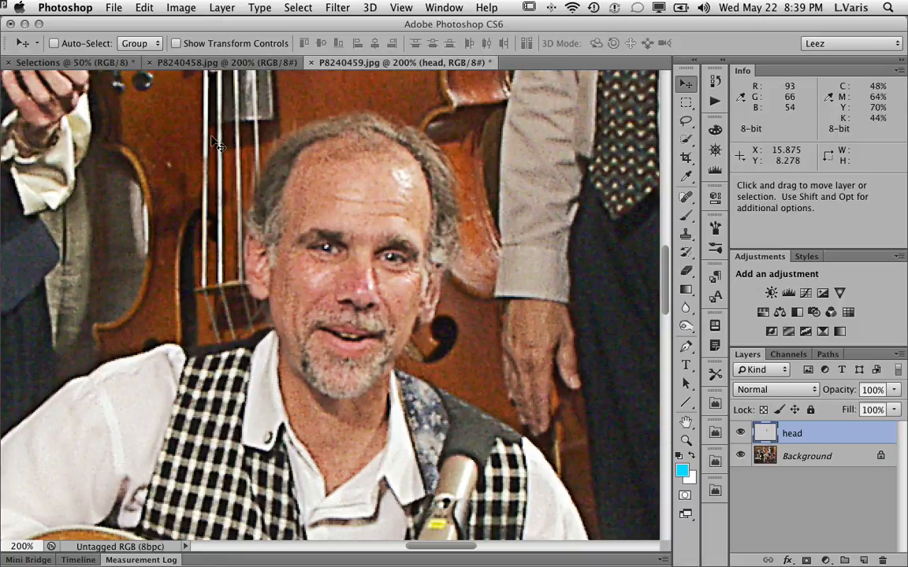
# Deselect the head selection in P8240458.jpg and return to P8240459.jpg.
pyautogui.click(222, 68)
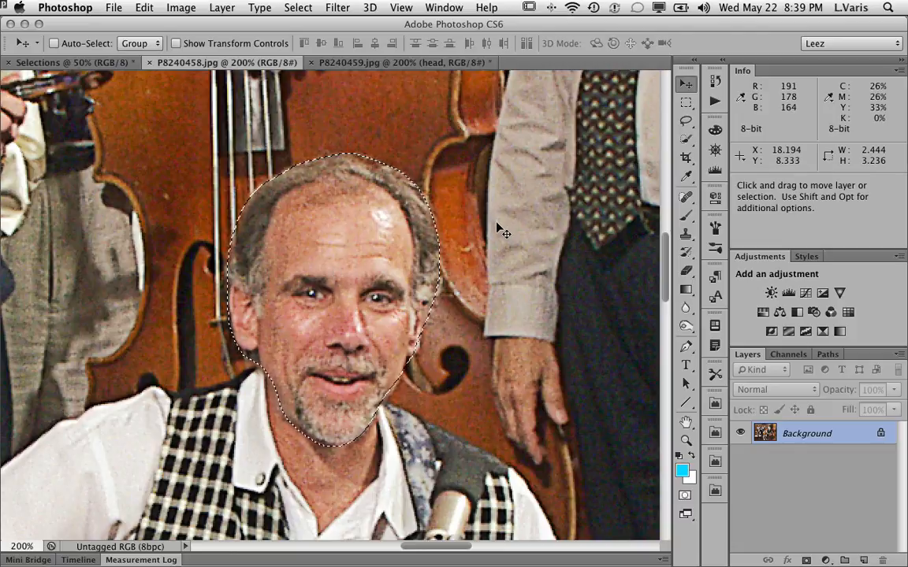
pyautogui.press('super+d')
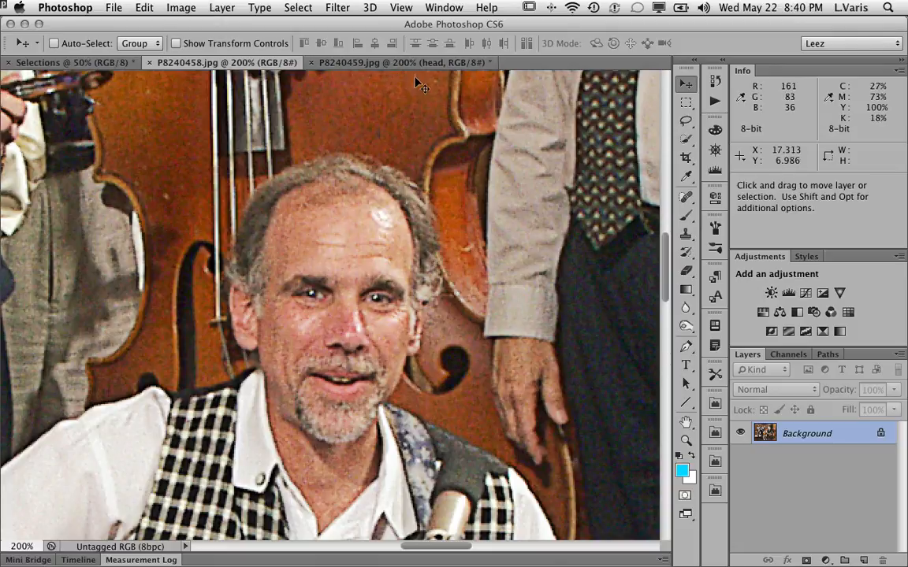
pyautogui.click(370, 62)
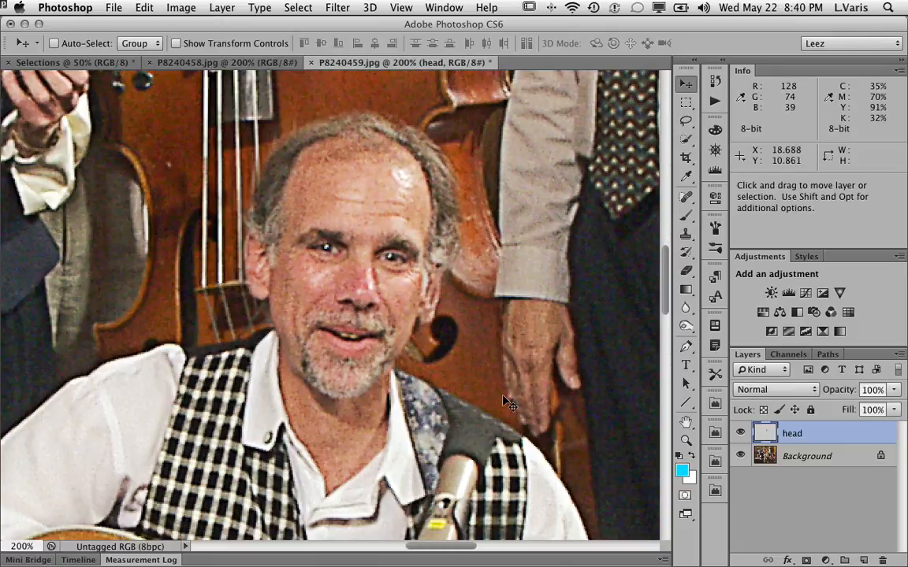
# Toggle the head layer's visibility and zoom out to 50% to review the whole group photo.
pyautogui.click(740, 433)
pyautogui.click(740, 434)
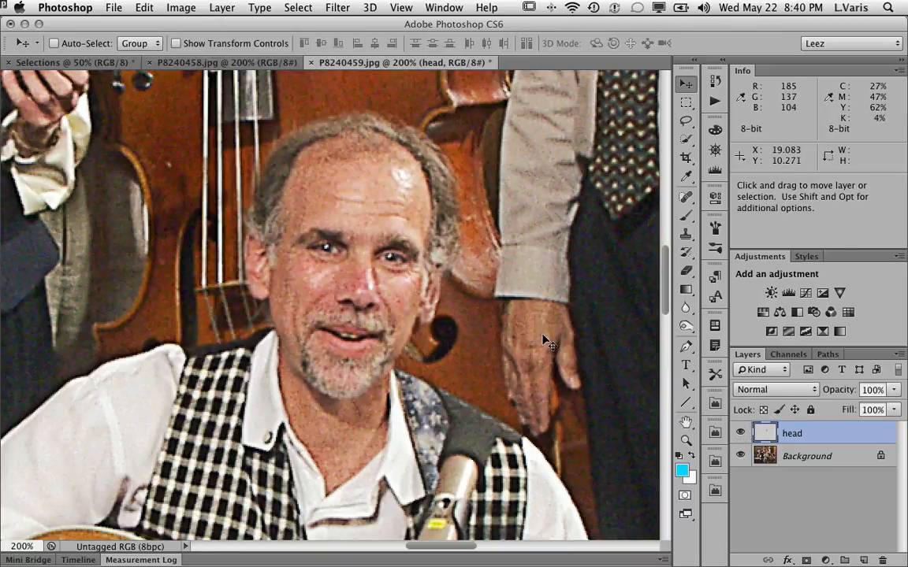
pyautogui.press('super+minus')
pyautogui.press('super+minus')
pyautogui.press('super+minus')
pyautogui.press('super+minus')
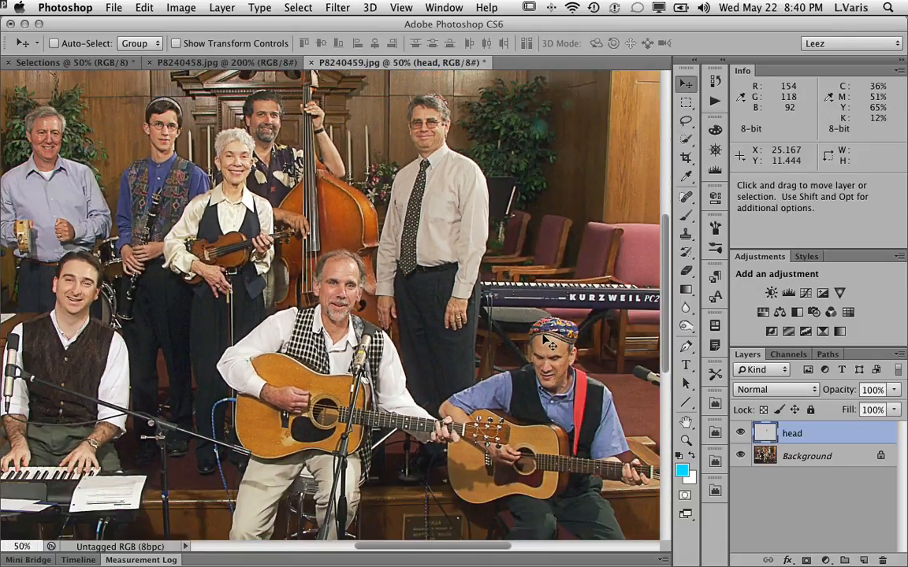
pyautogui.moveTo(417, 298); pyautogui.dragTo(516, 344)
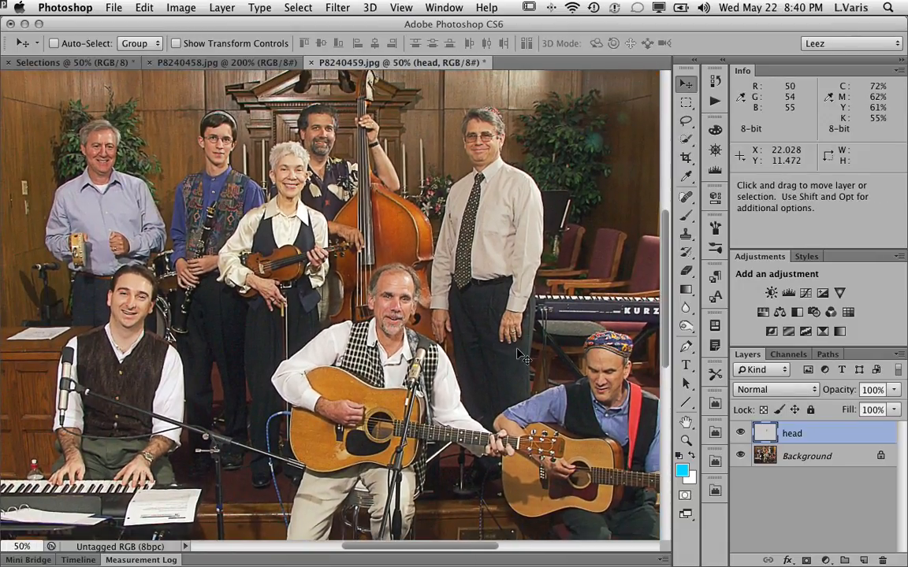